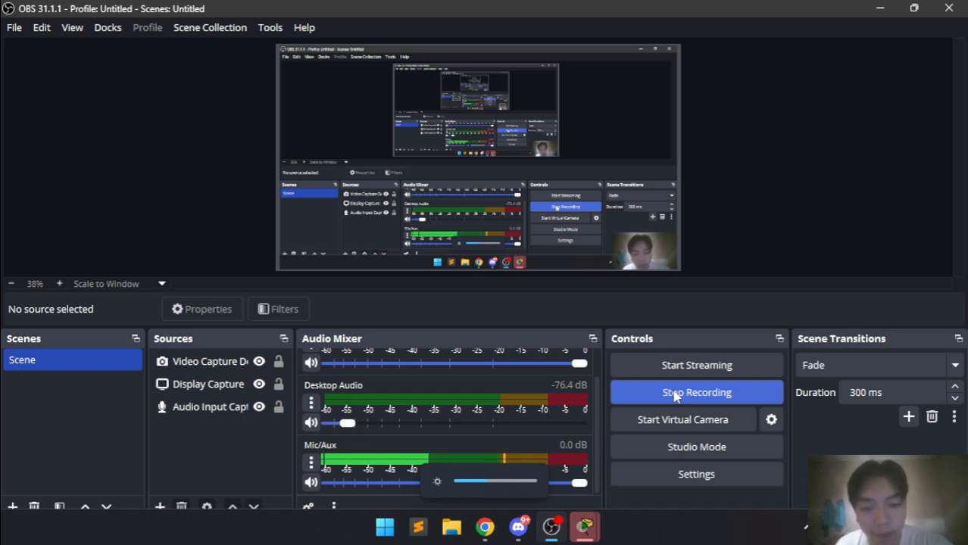
Bring the web browser showing the YouTube Studio video list to the front.
{"action": "left_click", "coordinate": [486, 528]}
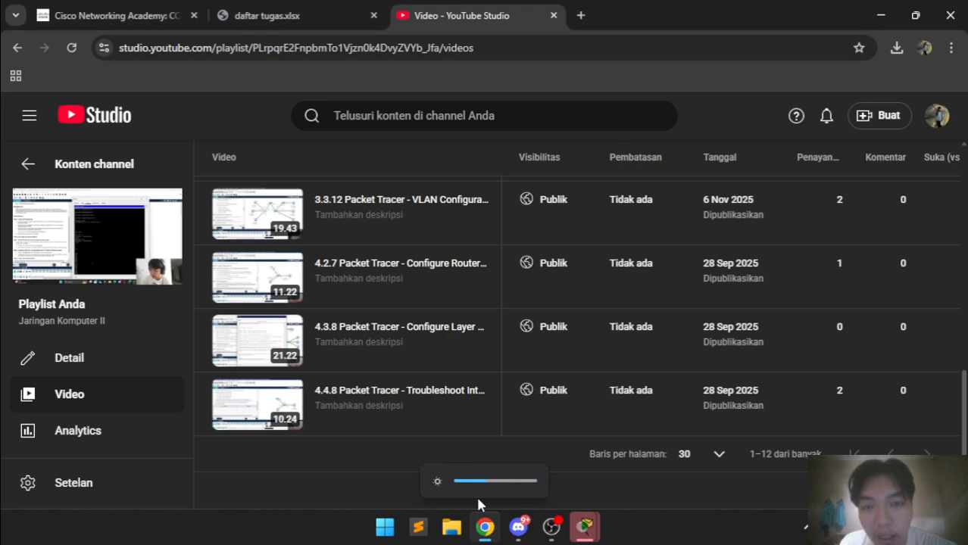
View the 3.4.5 Configure Trunks course page, then return to the Packet Tracer activity.
{"action": "left_click", "coordinate": [178, 9]}
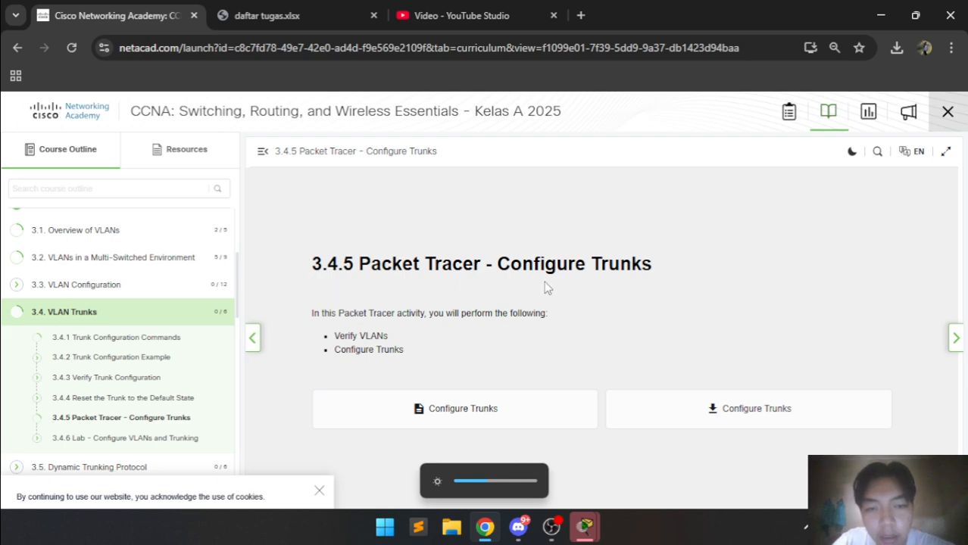
{"action": "left_click", "coordinate": [588, 528]}
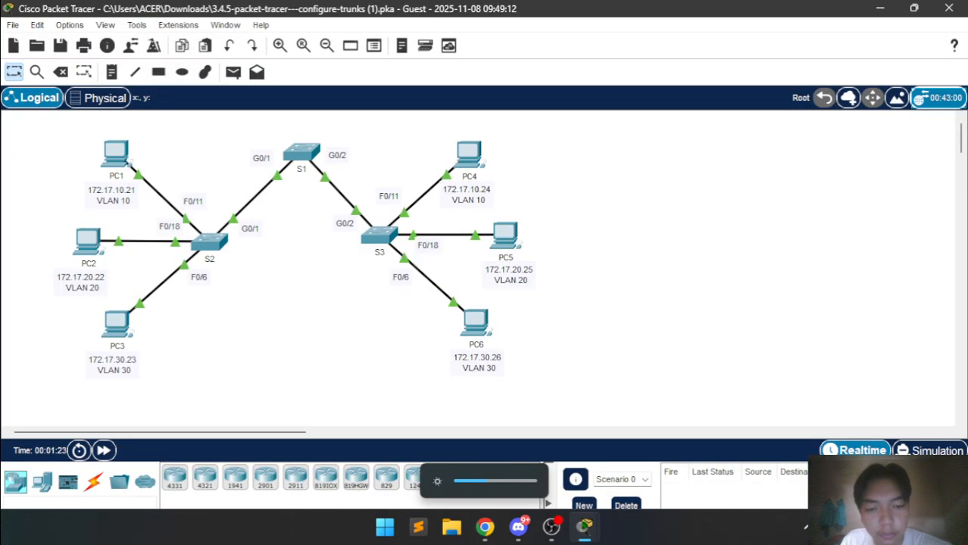
Dock the PT Activity instructions window beside the Configure Trunks topology.
{"action": "mouse_move", "coordinate": [585, 528]}
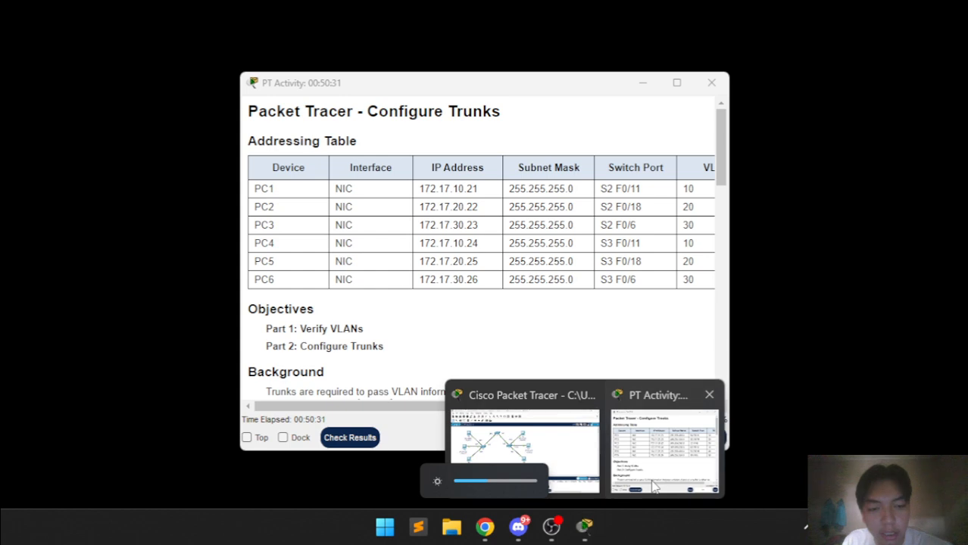
{"action": "left_click", "coordinate": [655, 487]}
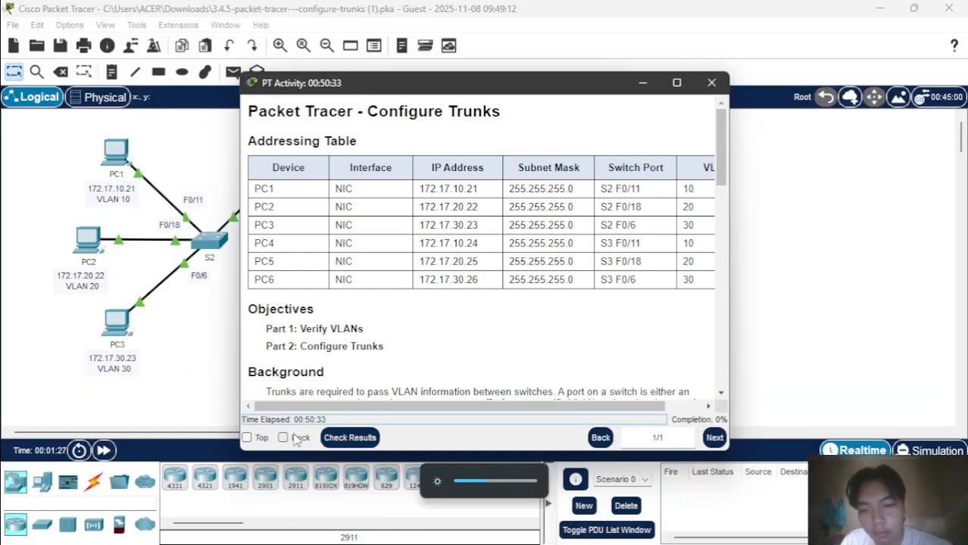
{"action": "left_click", "coordinate": [293, 438]}
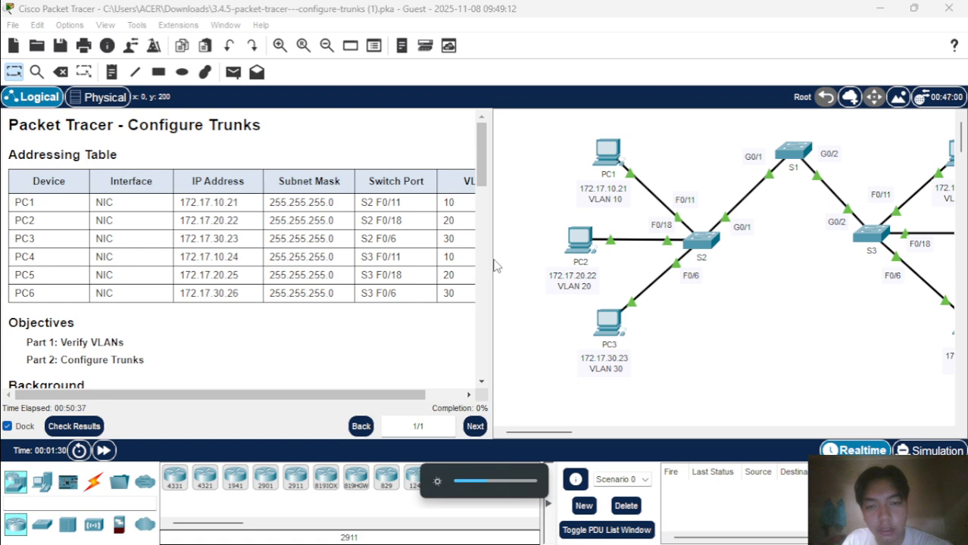
{"action": "left_click", "coordinate": [491, 261]}
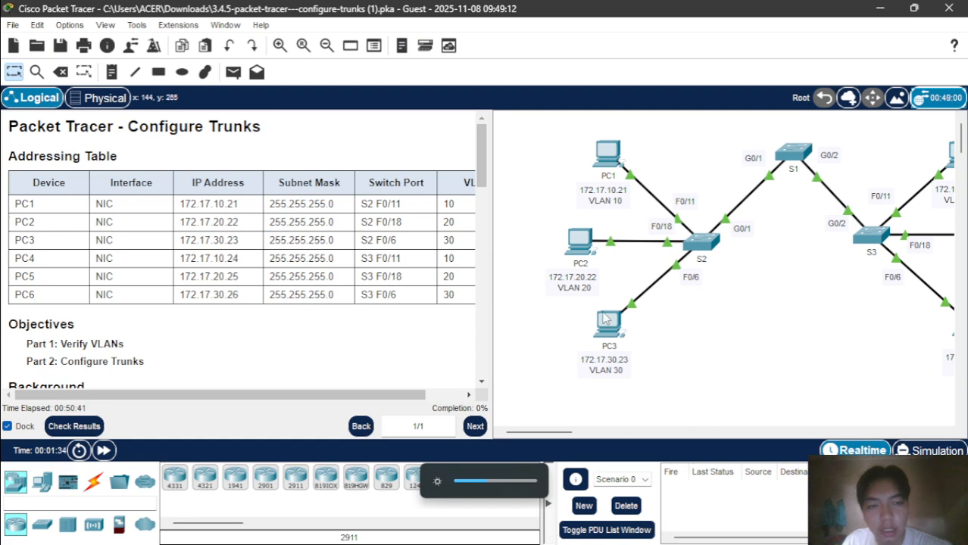
{"action": "scroll", "coordinate": [606, 318], "scroll_direction": "right", "scroll_amount": 5}
{"action": "scroll", "coordinate": [605, 318], "scroll_direction": "left", "scroll_amount": 4}
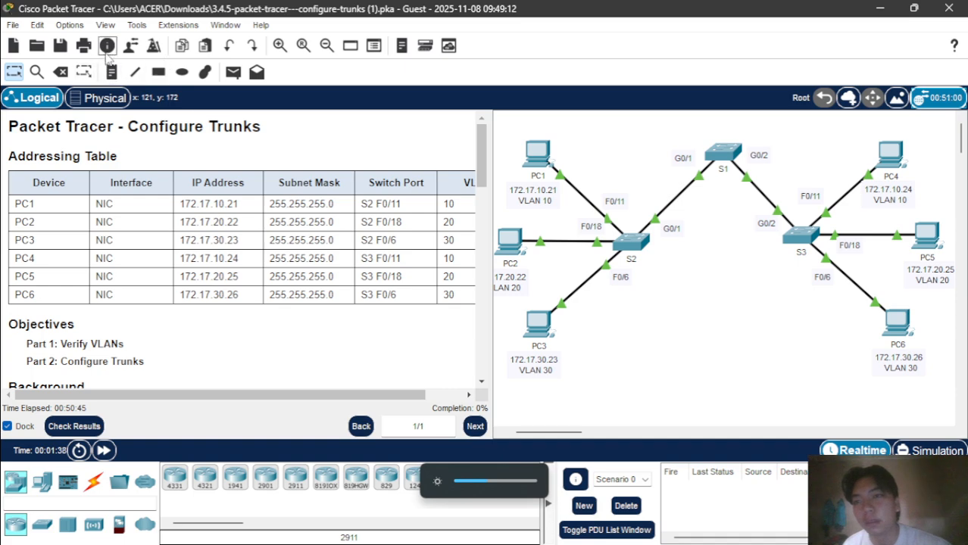
Replace the Guest profile name with the student's full name and accept the activity reset.
{"action": "left_click", "coordinate": [130, 47]}
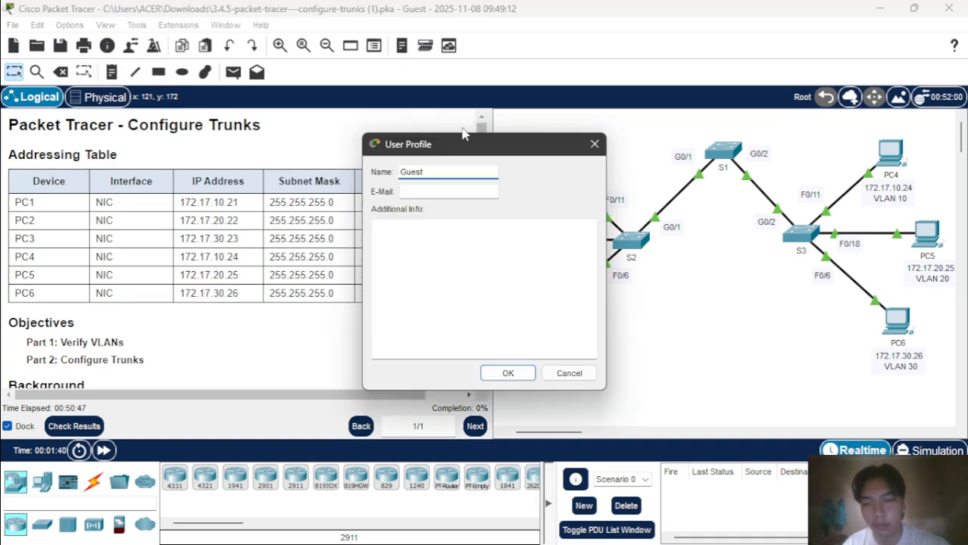
{"action": "key", "text": "ctrl+a"}
{"action": "key", "text": "Left"}
{"action": "key", "text": "ctrl+a"}
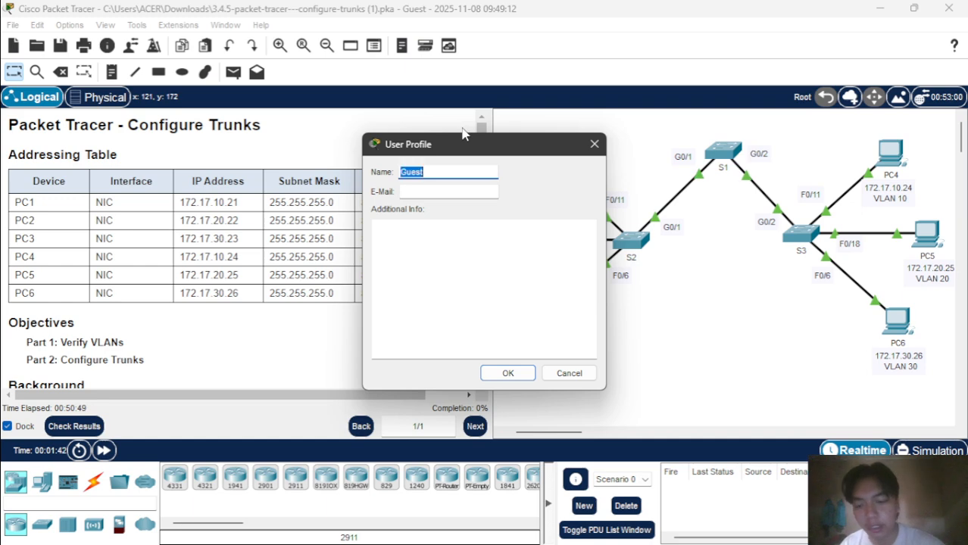
{"action": "key", "text": "BackSpace"}
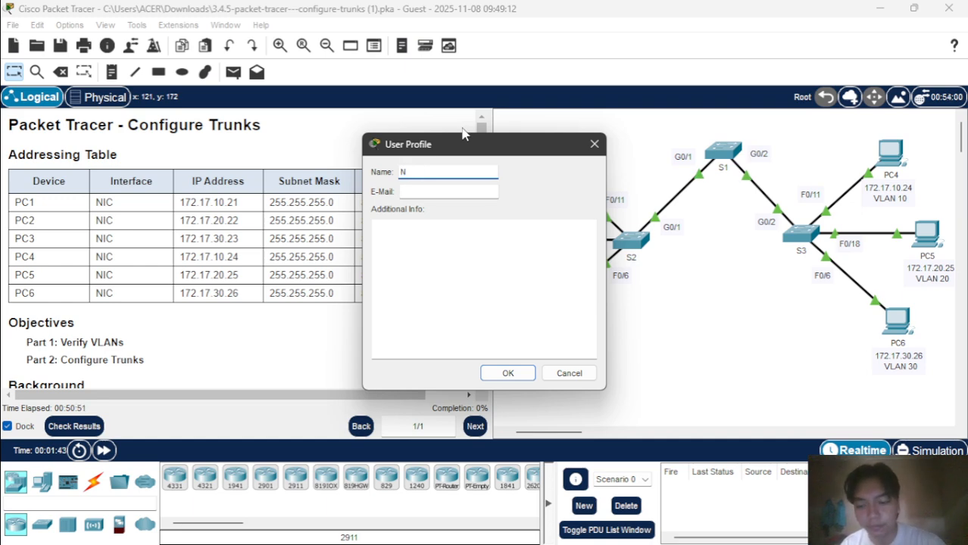
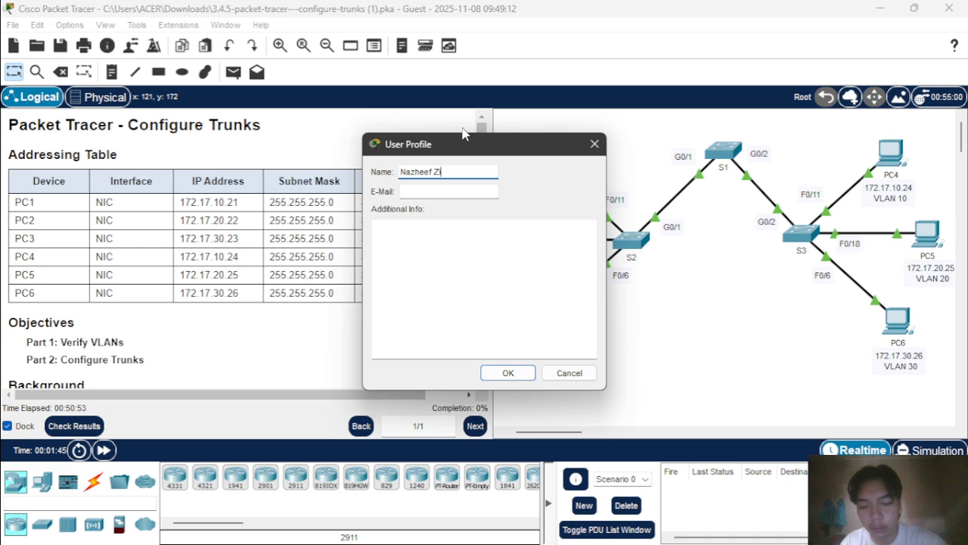
{"action": "key", "text": "Return"}
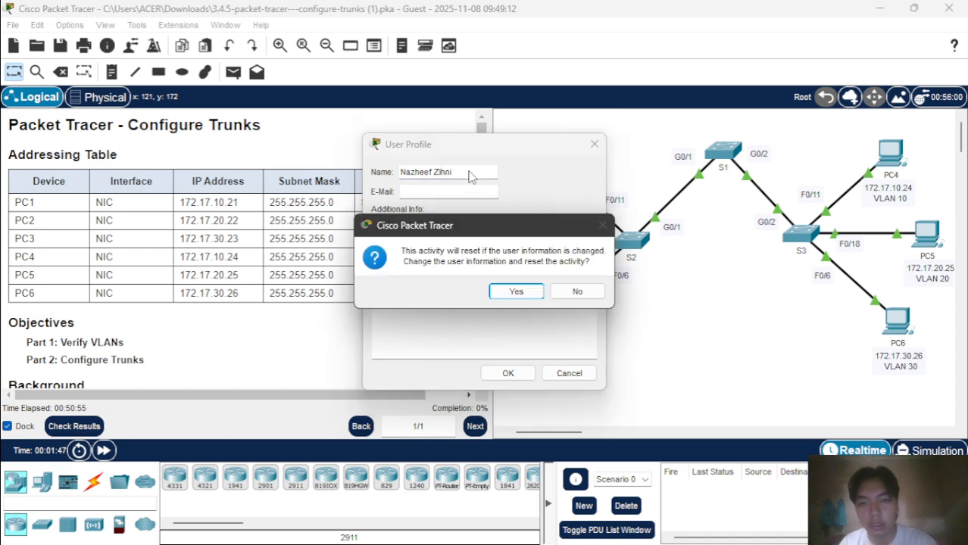
{"action": "left_click", "coordinate": [518, 293]}
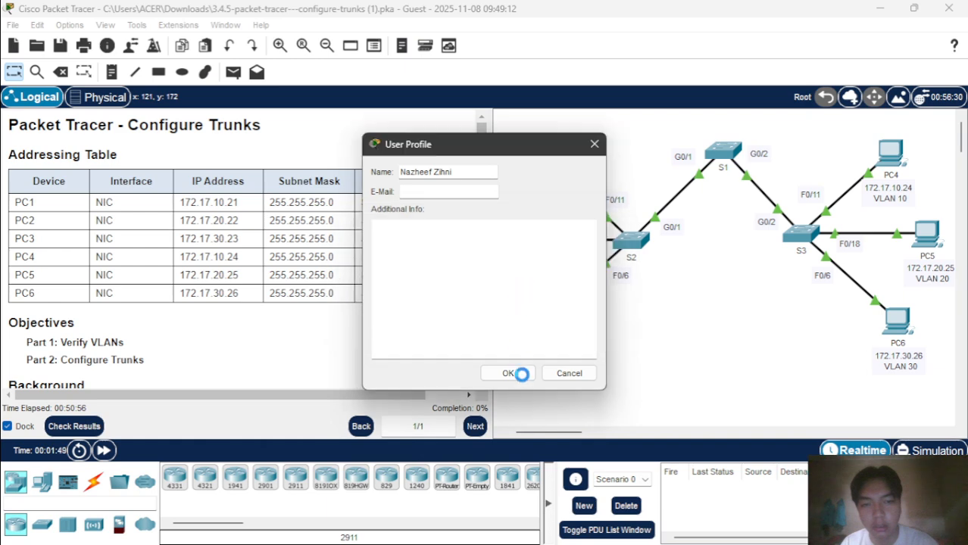
{"action": "left_click", "coordinate": [517, 378]}
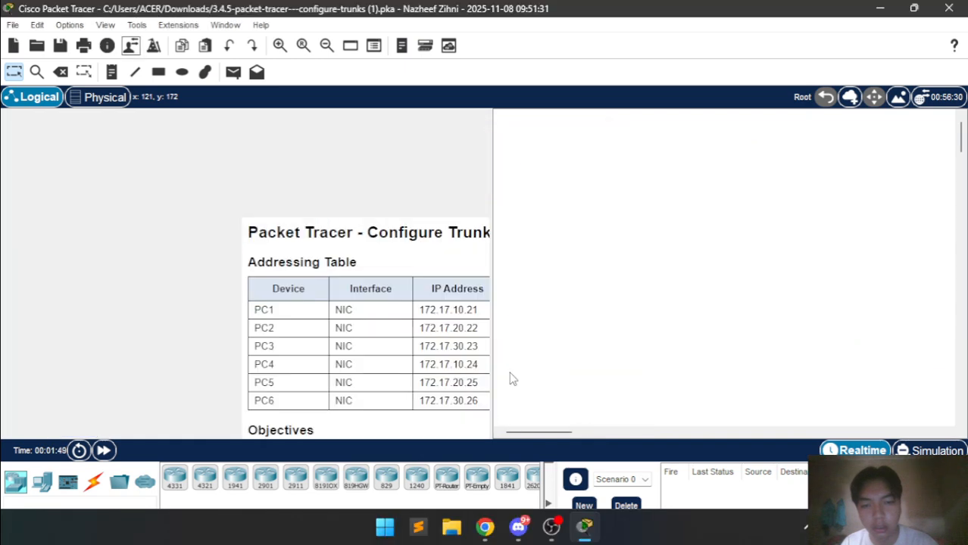
Fast-forward time so all switch links in the reloaded network turn green.
{"action": "scroll", "coordinate": [433, 323], "scroll_direction": "right", "scroll_amount": 1}
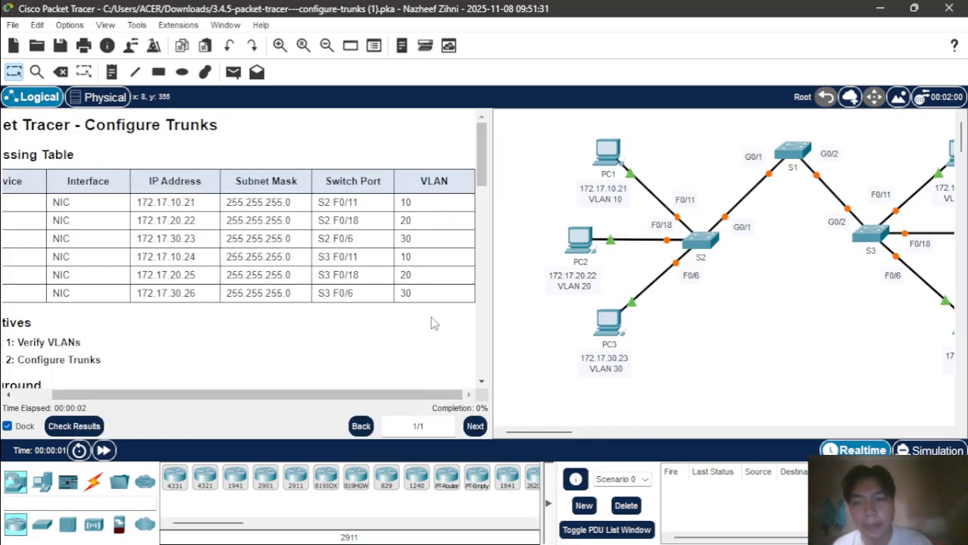
{"action": "scroll", "coordinate": [433, 324], "scroll_direction": "left", "scroll_amount": 1}
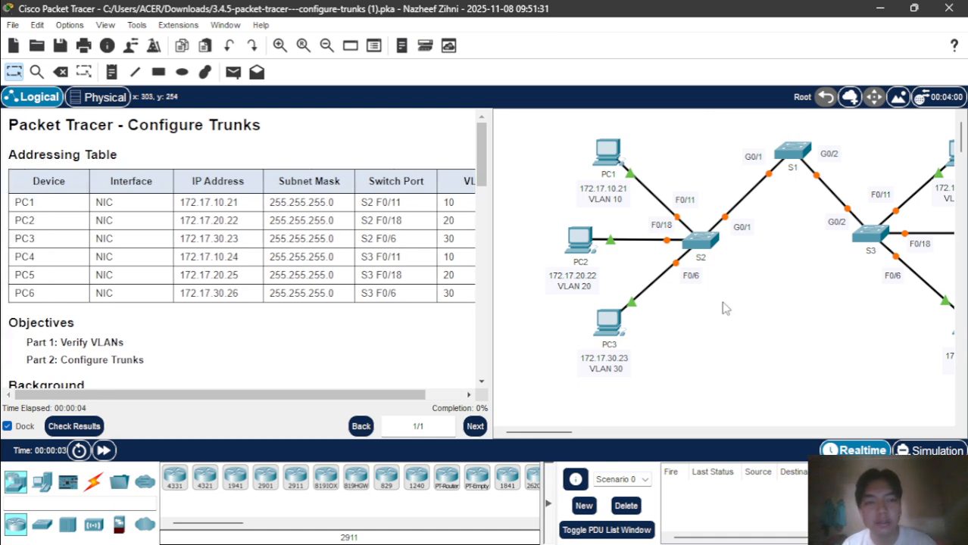
{"action": "scroll", "coordinate": [724, 308], "scroll_direction": "right", "scroll_amount": 1}
{"action": "scroll", "coordinate": [723, 308], "scroll_direction": "right", "scroll_amount": 1}
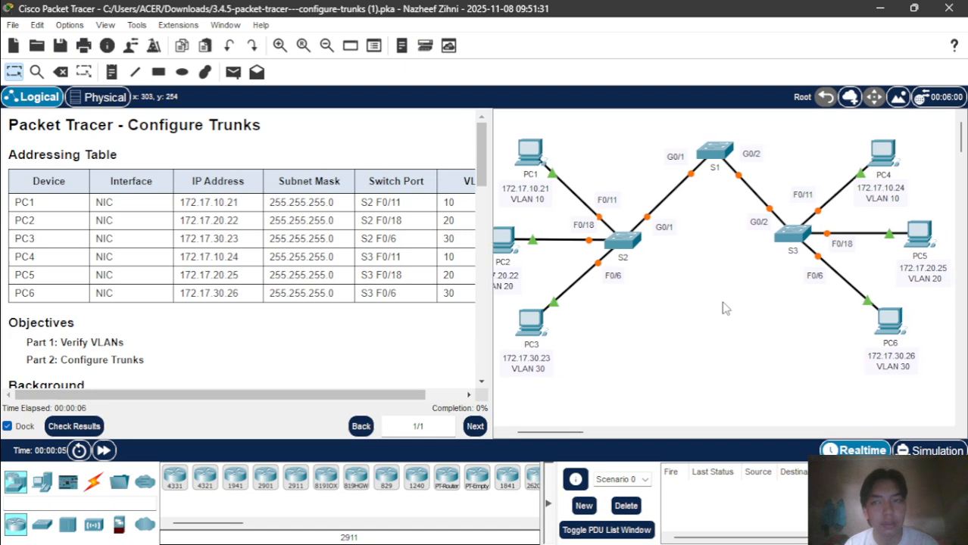
{"action": "scroll", "coordinate": [724, 308], "scroll_direction": "left", "scroll_amount": 1}
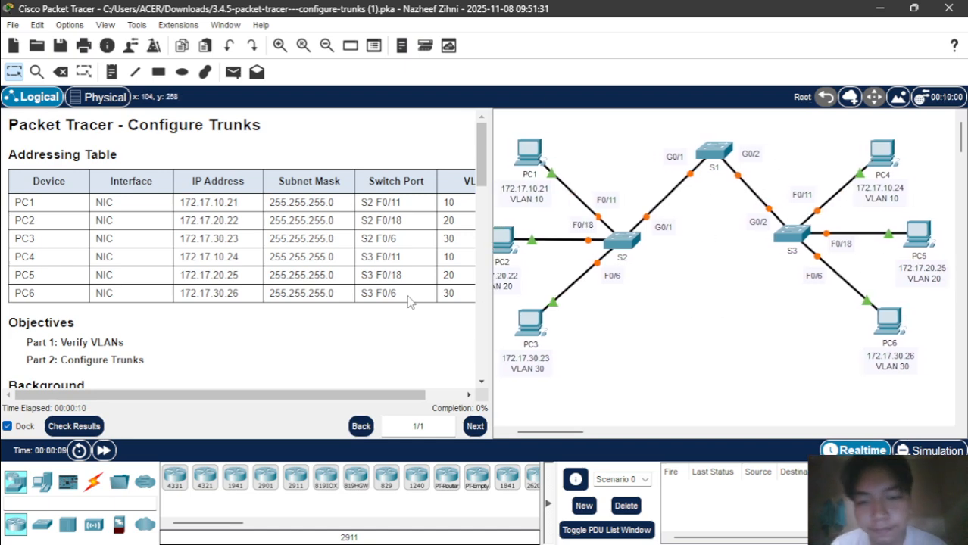
{"action": "left_click", "coordinate": [105, 452]}
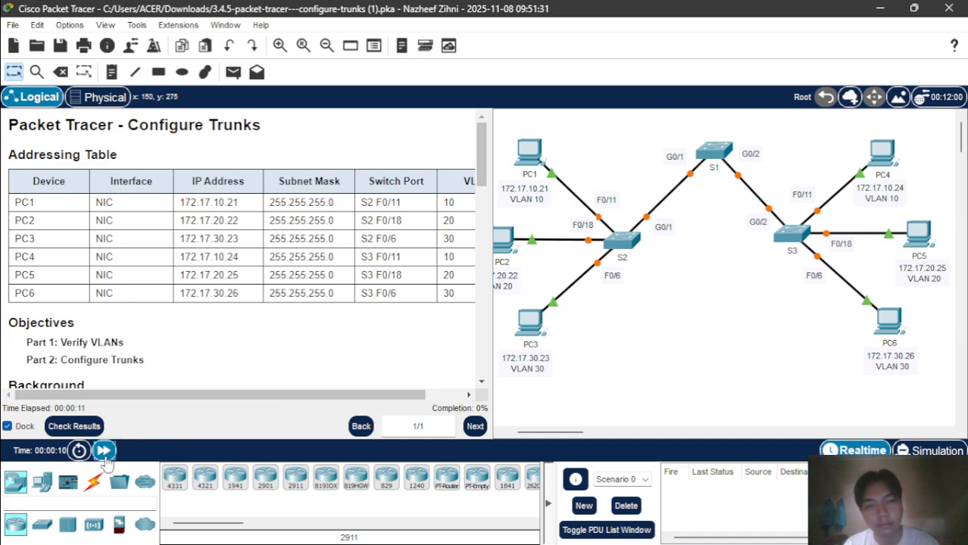
Scroll the docked instructions down to Part 1: Verify VLANs.
{"action": "scroll", "coordinate": [355, 291], "scroll_direction": "down", "scroll_amount": 1}
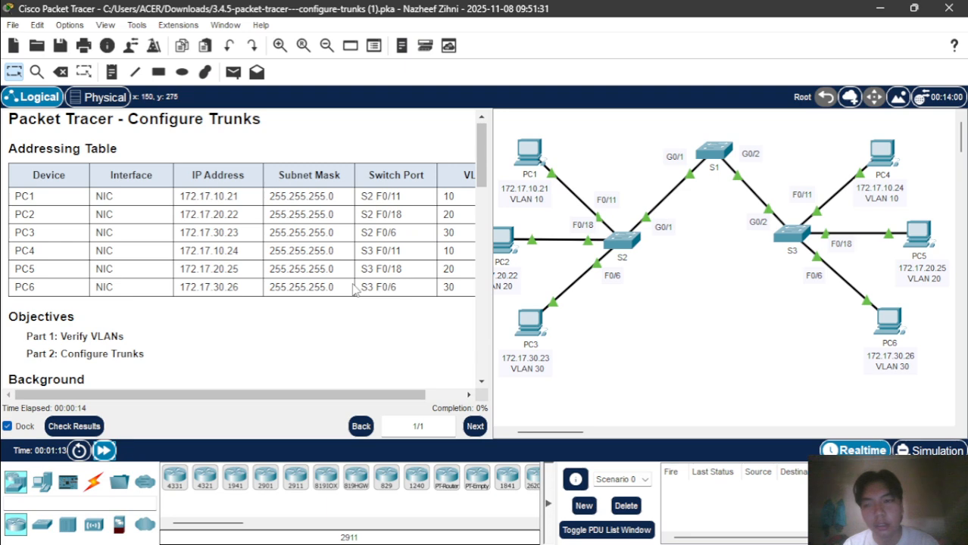
{"action": "scroll", "coordinate": [172, 227], "scroll_direction": "right", "scroll_amount": 2}
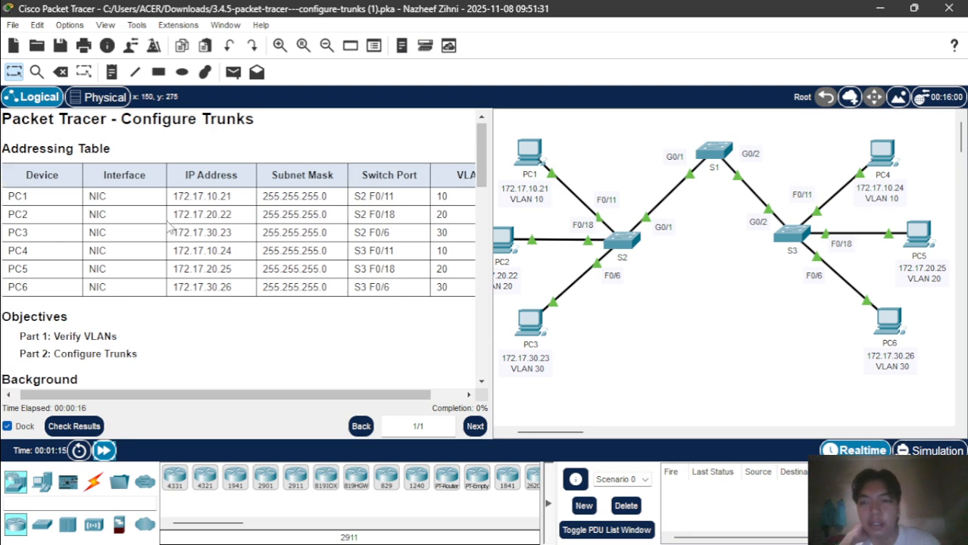
{"action": "scroll", "coordinate": [171, 227], "scroll_direction": "left", "scroll_amount": 2}
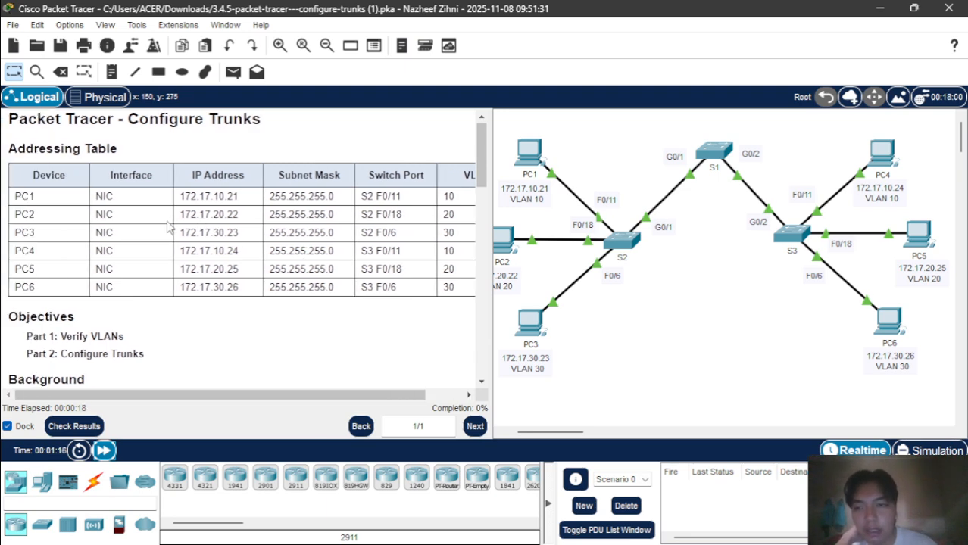
{"action": "scroll", "coordinate": [169, 227], "scroll_direction": "down", "scroll_amount": 2}
{"action": "scroll", "coordinate": [168, 226], "scroll_direction": "down", "scroll_amount": 3}
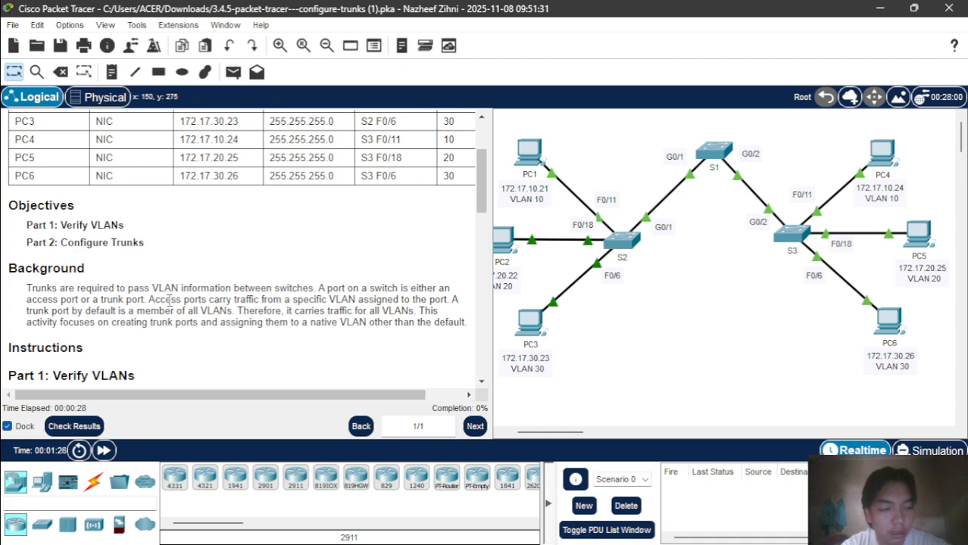
{"action": "scroll", "coordinate": [169, 299], "scroll_direction": "down", "scroll_amount": 3}
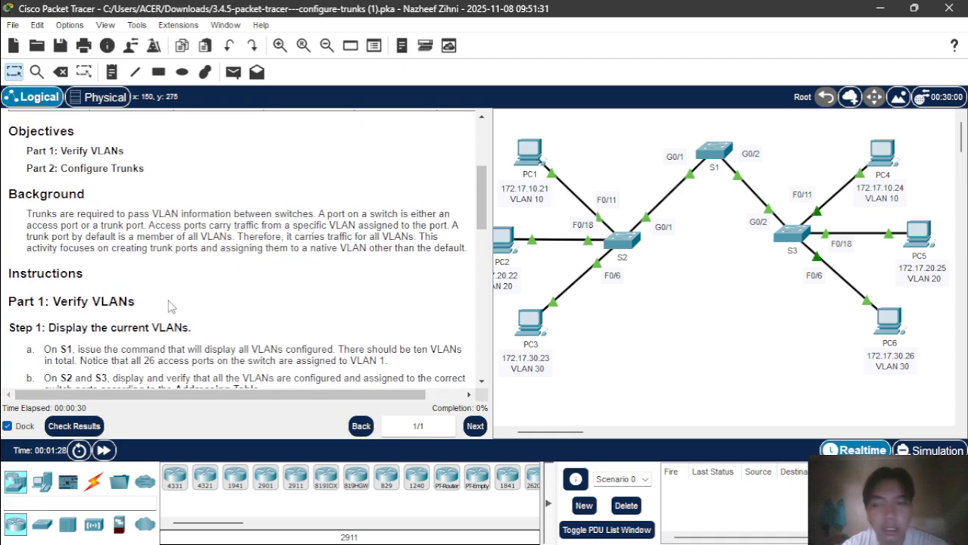
{"action": "scroll", "coordinate": [191, 259], "scroll_direction": "right", "scroll_amount": 2}
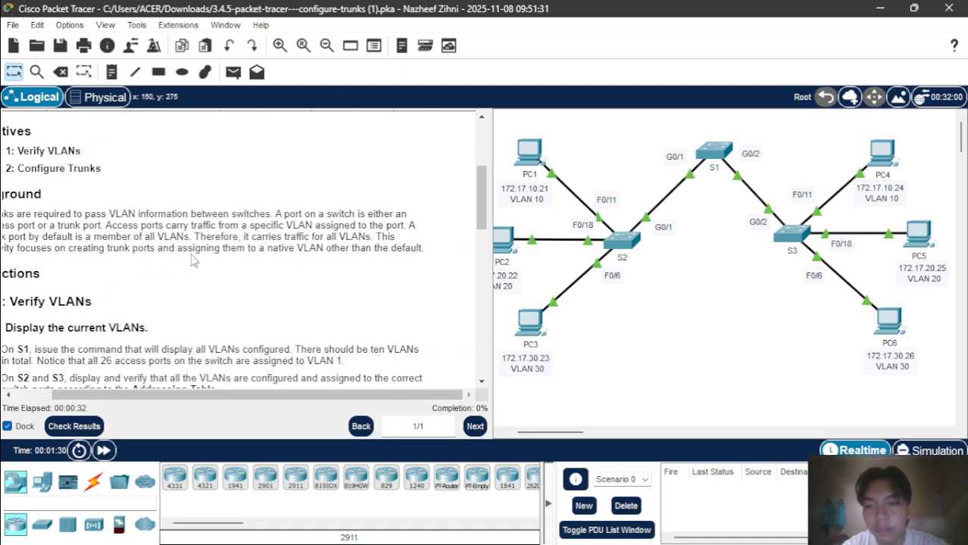
{"action": "scroll", "coordinate": [191, 259], "scroll_direction": "left", "scroll_amount": 2}
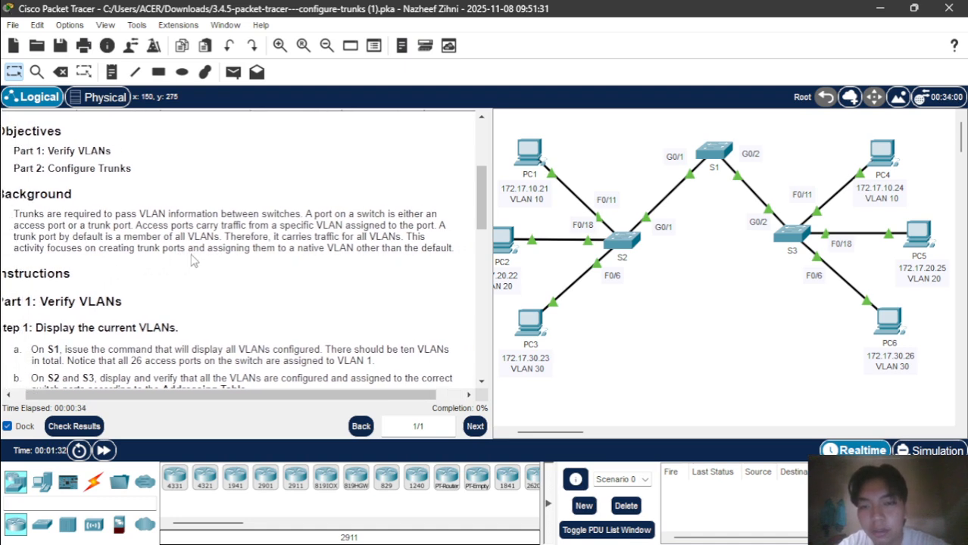
{"action": "scroll", "coordinate": [191, 260], "scroll_direction": "left", "scroll_amount": 1}
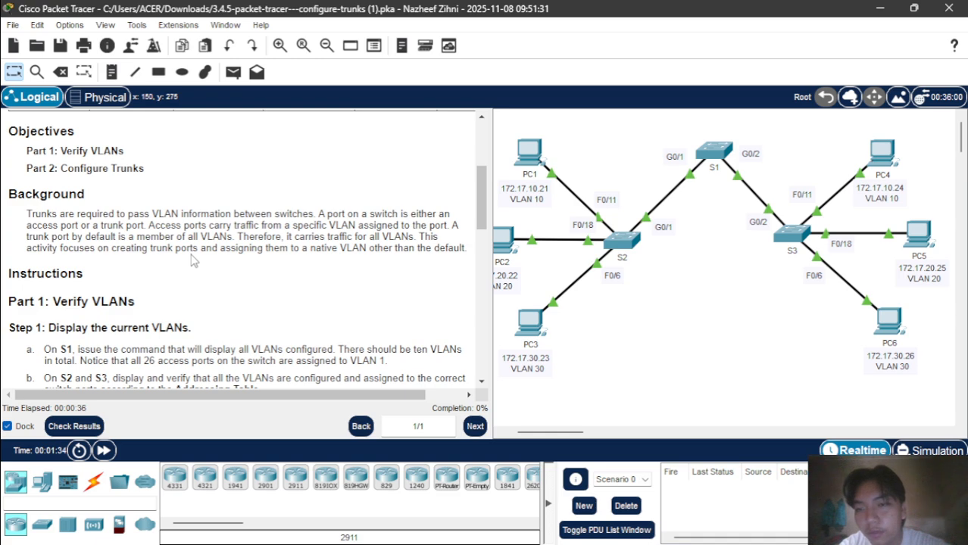
{"action": "scroll", "coordinate": [191, 259], "scroll_direction": "right", "scroll_amount": 1}
{"action": "scroll", "coordinate": [191, 260], "scroll_direction": "left", "scroll_amount": 1}
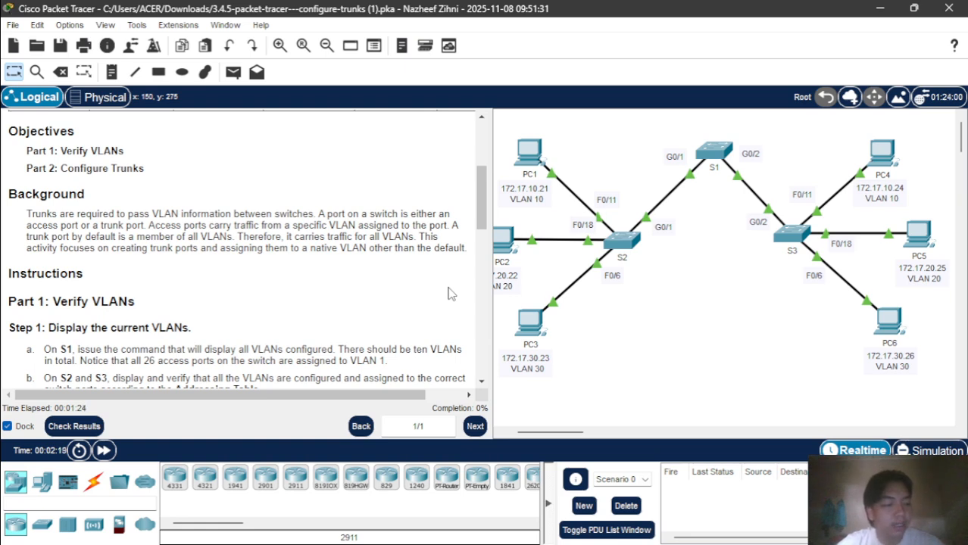
Read further through the instructions, then open switch S1's CLI window.
{"action": "scroll", "coordinate": [447, 293], "scroll_direction": "down", "scroll_amount": 1}
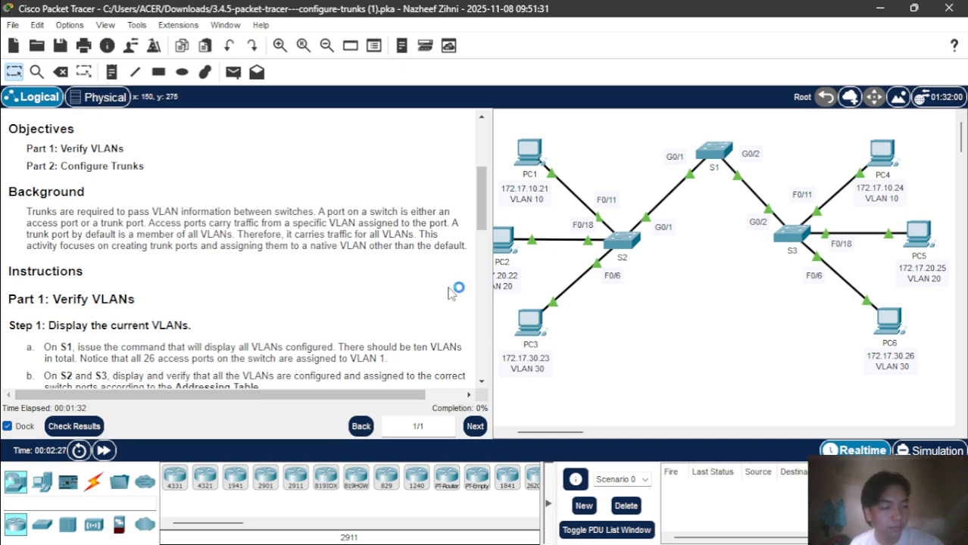
{"action": "scroll", "coordinate": [108, 293], "scroll_direction": "down", "scroll_amount": 3}
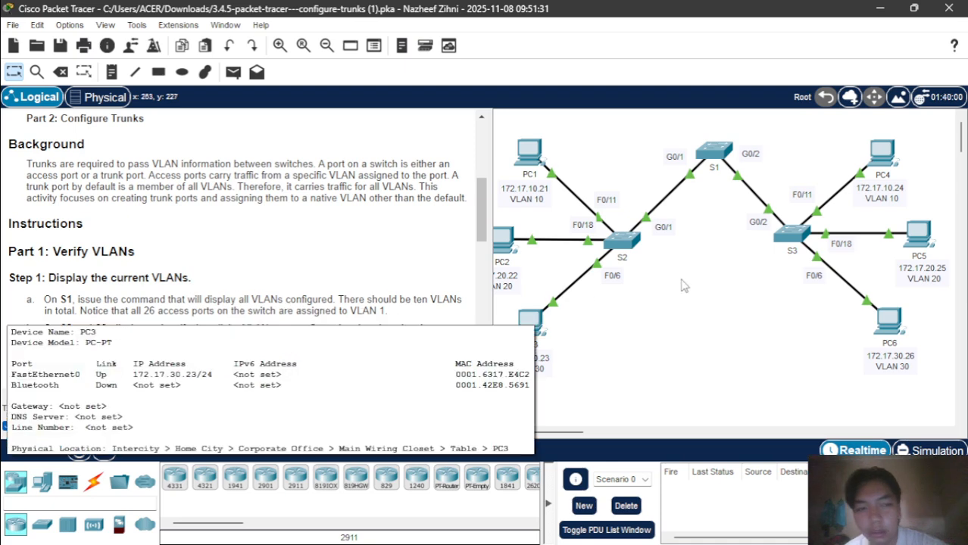
{"action": "scroll", "coordinate": [689, 291], "scroll_direction": "down", "scroll_amount": 1}
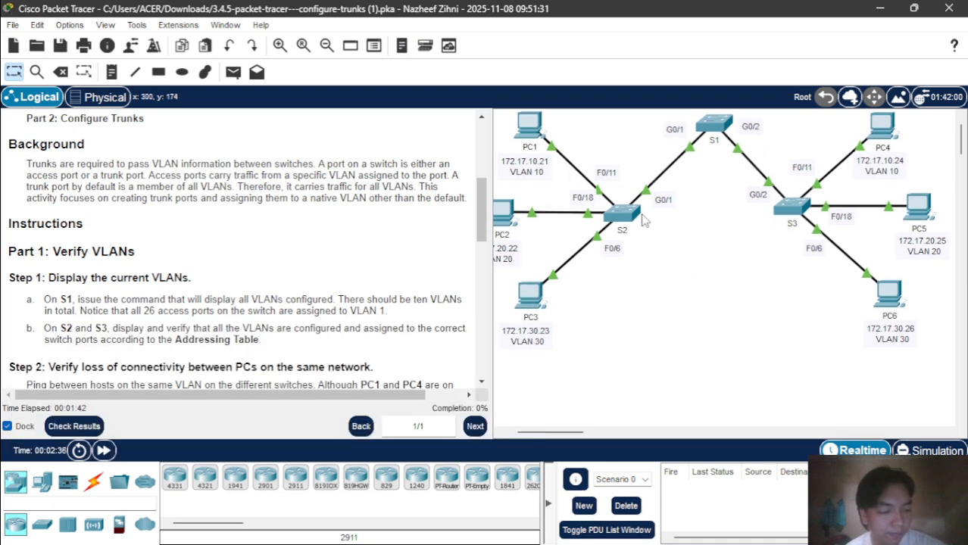
{"action": "mouse_move", "coordinate": [642, 219]}
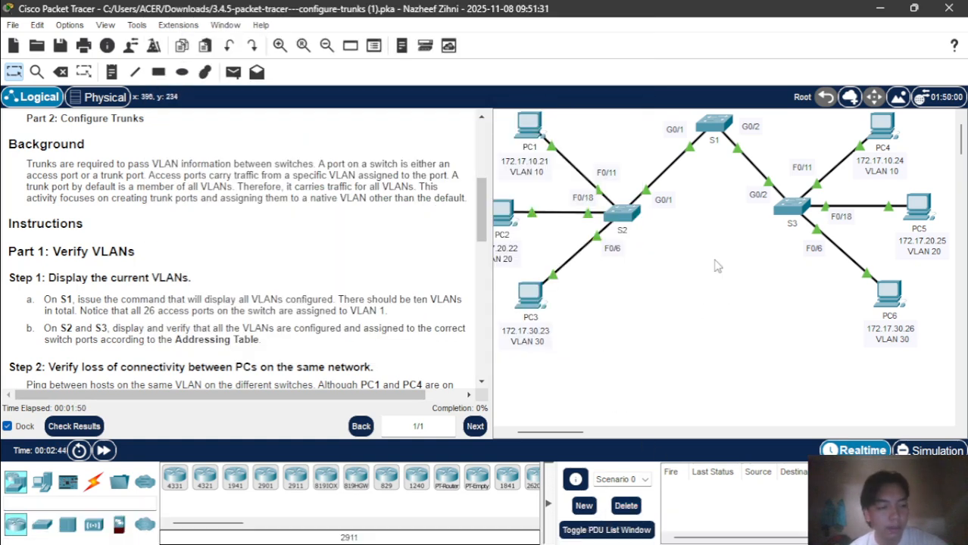
{"action": "scroll", "coordinate": [716, 266], "scroll_direction": "up", "scroll_amount": 1}
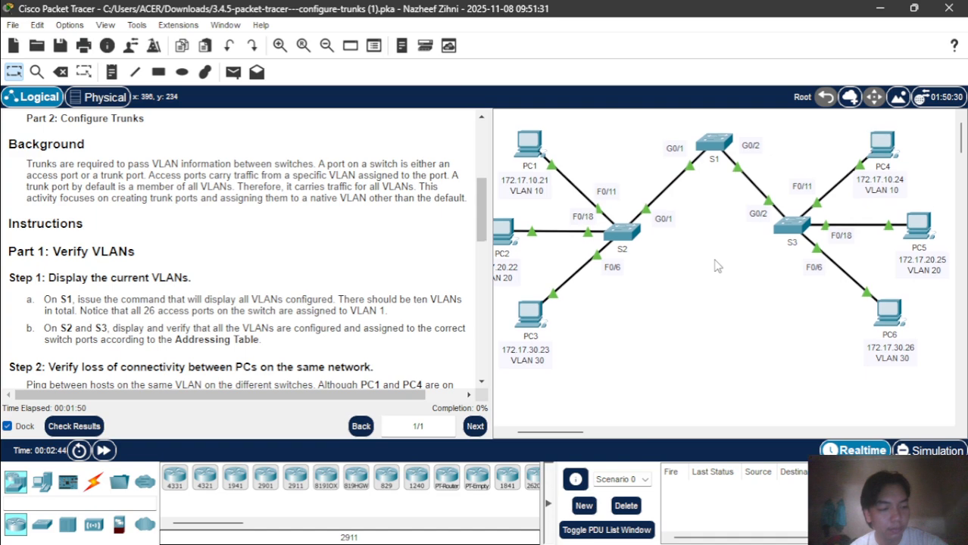
{"action": "left_click", "coordinate": [725, 145]}
Run enable and show vlan brief on S1, then return to the main workspace.
{"action": "key", "text": "Return"}
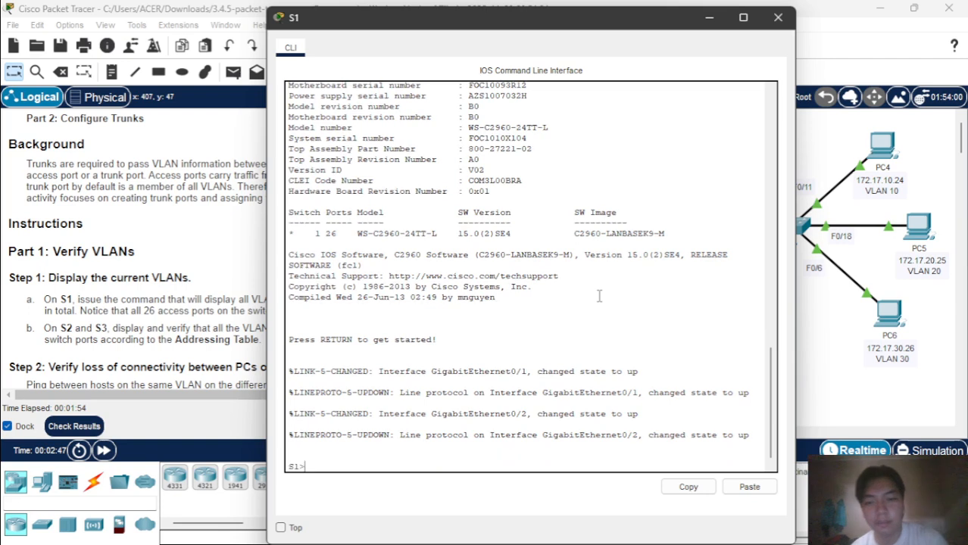
{"action": "type", "text": "en"}
{"action": "key", "text": "Return"}
{"action": "type", "text": "sh"}
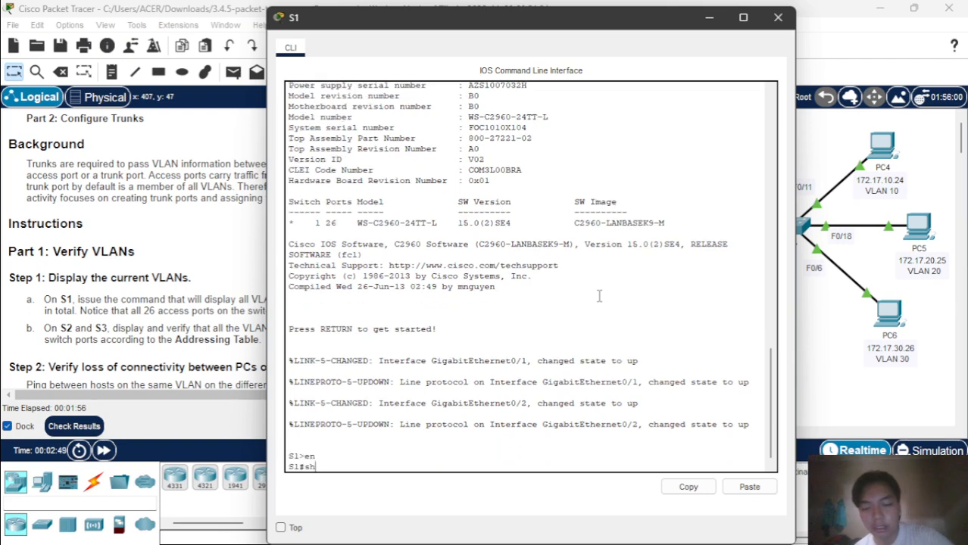
{"action": "key", "text": "Tab"}
{"action": "type", "text": "vl"}
{"action": "key", "text": "Tab"}
{"action": "type", "text": "b"}
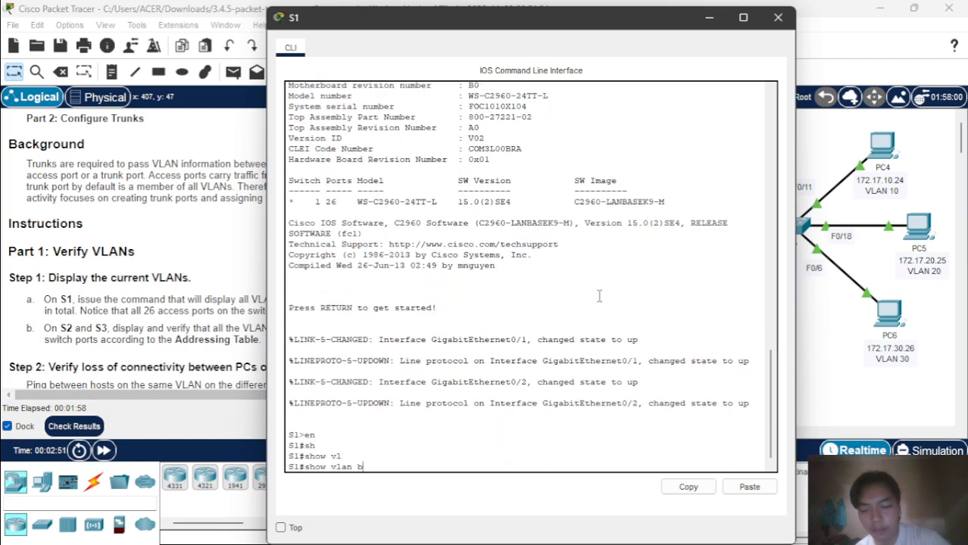
{"action": "type", "text": "r"}
{"action": "key", "text": "Tab"}
{"action": "key", "text": "Return"}
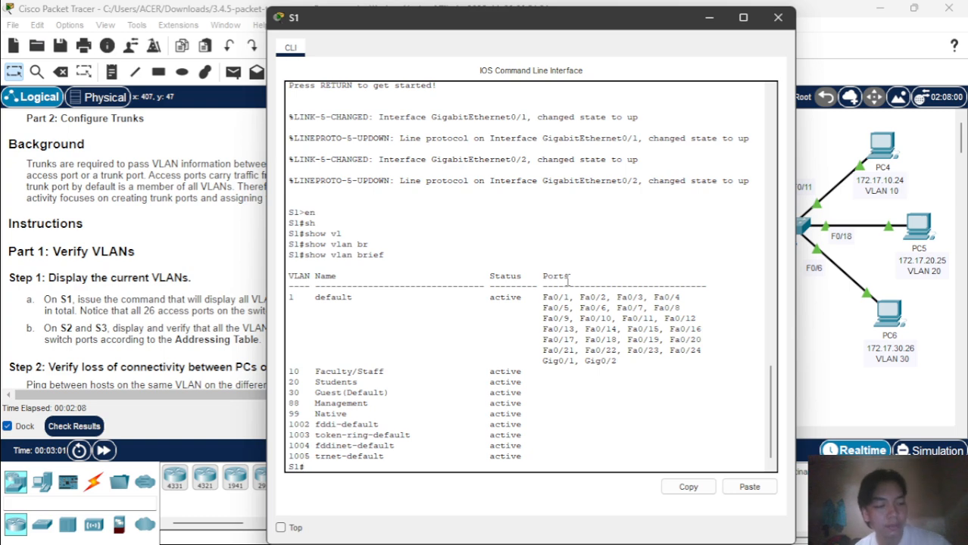
{"action": "left_click", "coordinate": [100, 223]}
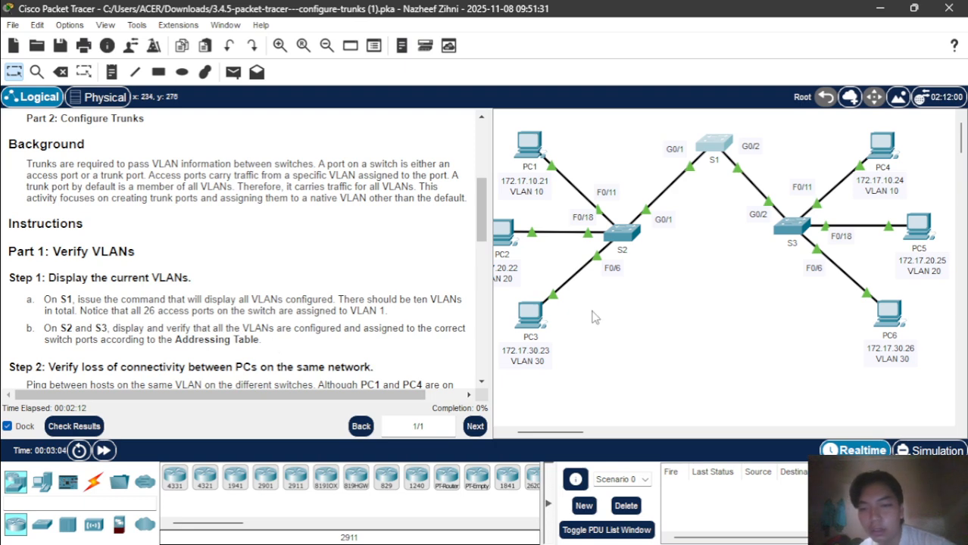
Open switch S2's CLI and enter privileged mode with enable.
{"action": "scroll", "coordinate": [276, 349], "scroll_direction": "up", "scroll_amount": 3}
{"action": "scroll", "coordinate": [276, 349], "scroll_direction": "down", "scroll_amount": 3}
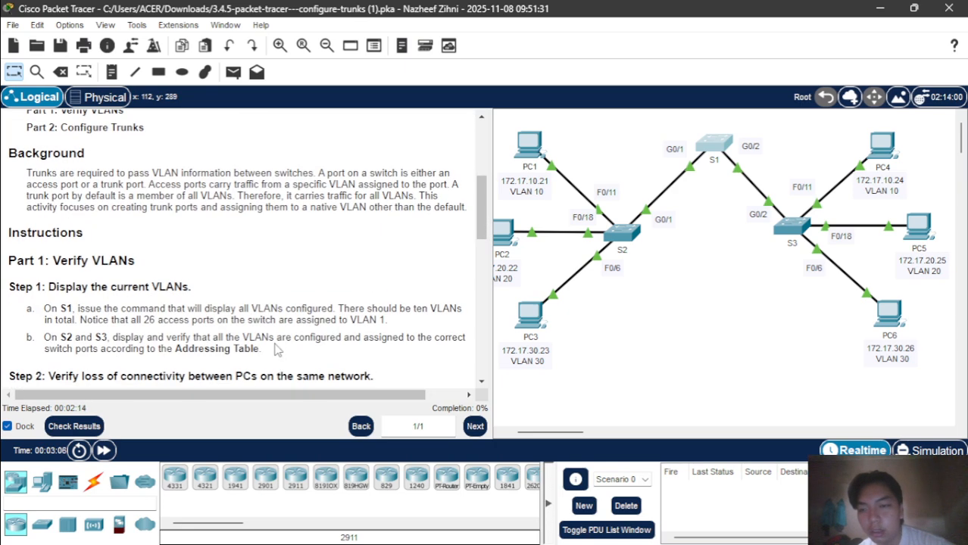
{"action": "scroll", "coordinate": [278, 349], "scroll_direction": "up", "scroll_amount": 1}
{"action": "scroll", "coordinate": [276, 348], "scroll_direction": "up", "scroll_amount": 2}
{"action": "scroll", "coordinate": [276, 348], "scroll_direction": "down", "scroll_amount": 2}
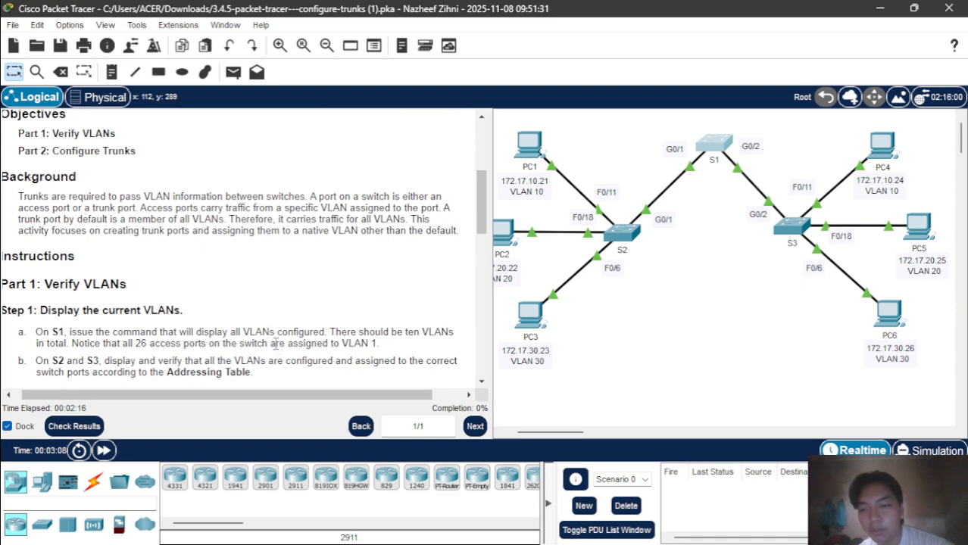
{"action": "scroll", "coordinate": [276, 344], "scroll_direction": "down", "scroll_amount": 1}
{"action": "scroll", "coordinate": [276, 344], "scroll_direction": "right", "scroll_amount": 1}
{"action": "scroll", "coordinate": [276, 344], "scroll_direction": "up", "scroll_amount": 4}
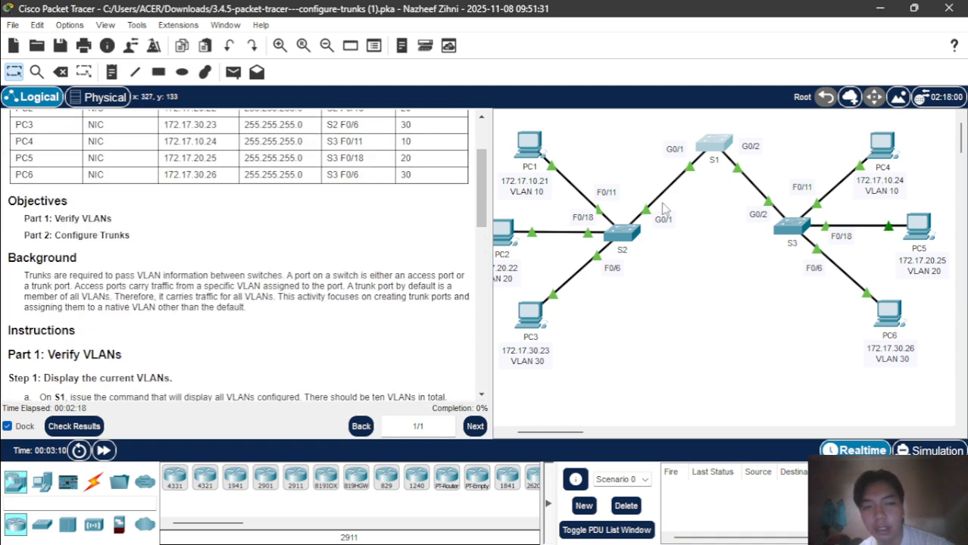
{"action": "left_click", "coordinate": [614, 252]}
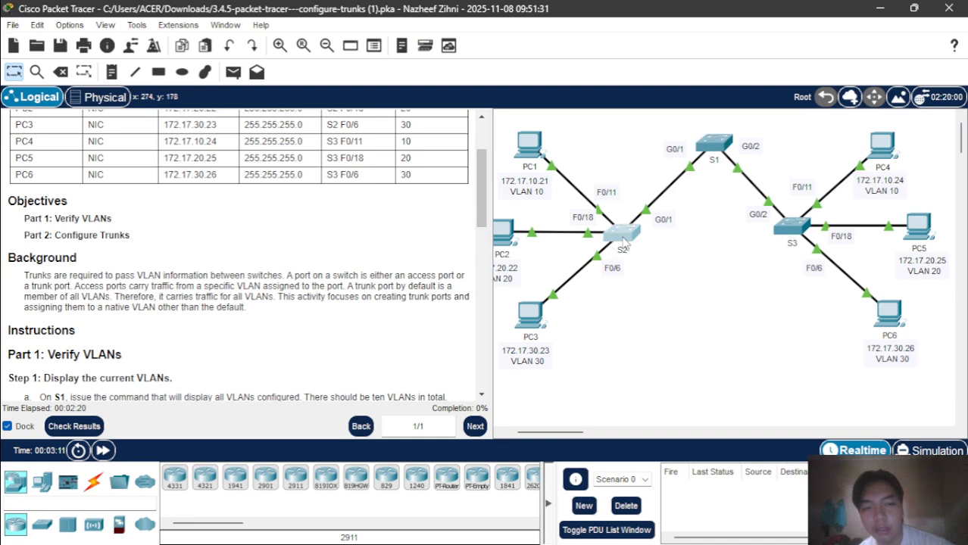
{"action": "key", "text": "Return"}
{"action": "type", "text": "en"}
{"action": "key", "text": "Return"}
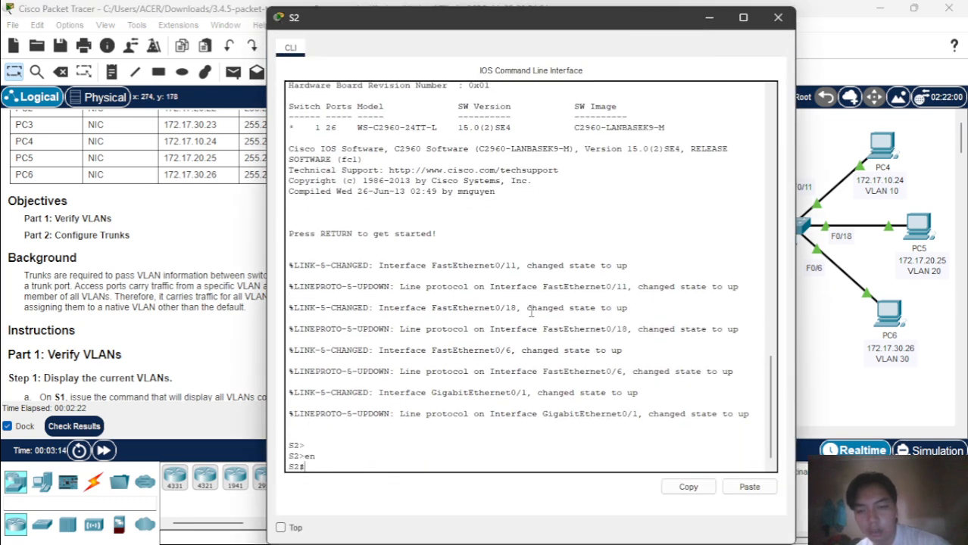
Run show vlan brief on S2, correcting the typo, then open switch S3's CLI.
{"action": "type", "text": "sh"}
{"action": "key", "text": "Tab"}
{"action": "type", "text": "vl"}
{"action": "key", "text": "Tab"}
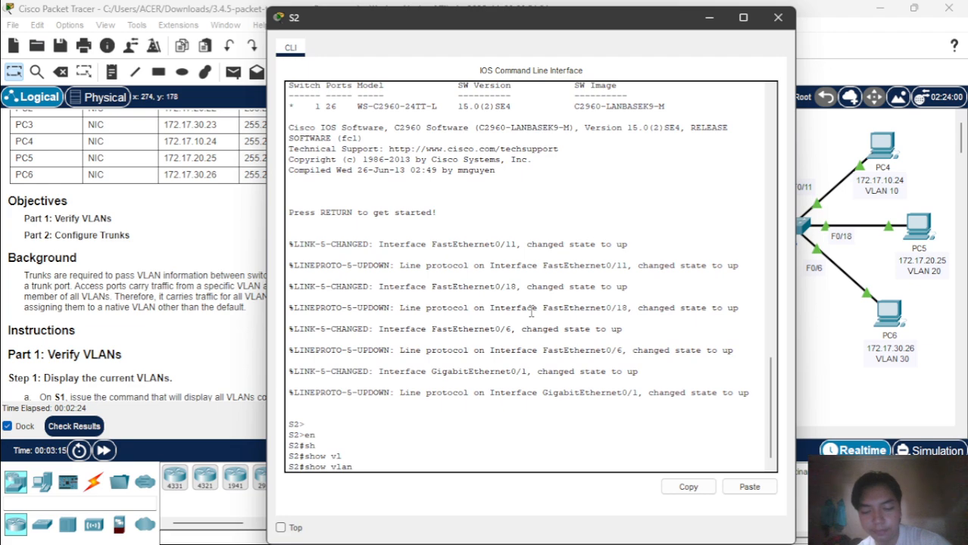
{"action": "type", "text": "b"}
{"action": "key", "text": "Tab"}
{"action": "type", "text": "r"}
{"action": "key", "text": "Return"}
{"action": "key", "text": "Return"}
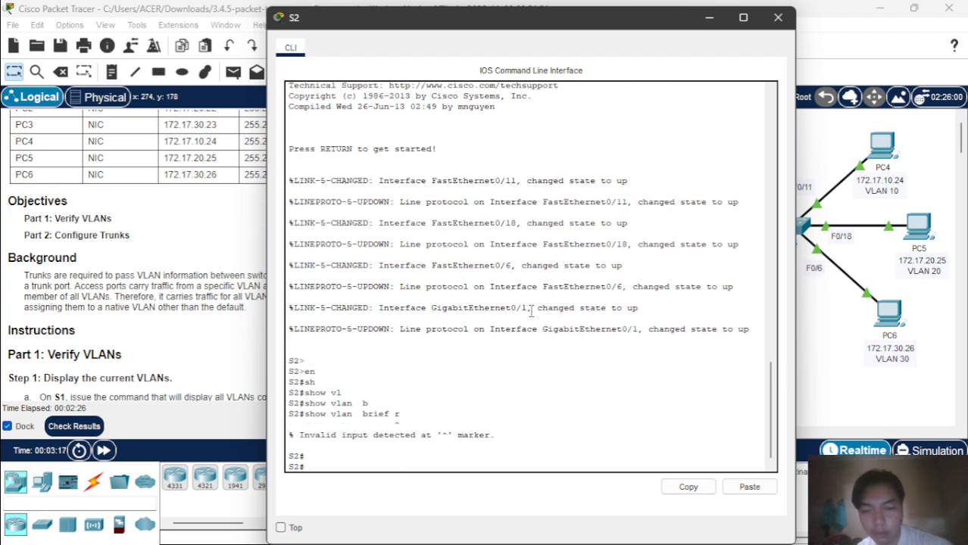
{"action": "key", "text": "Up"}
{"action": "key", "text": "BackSpace"}
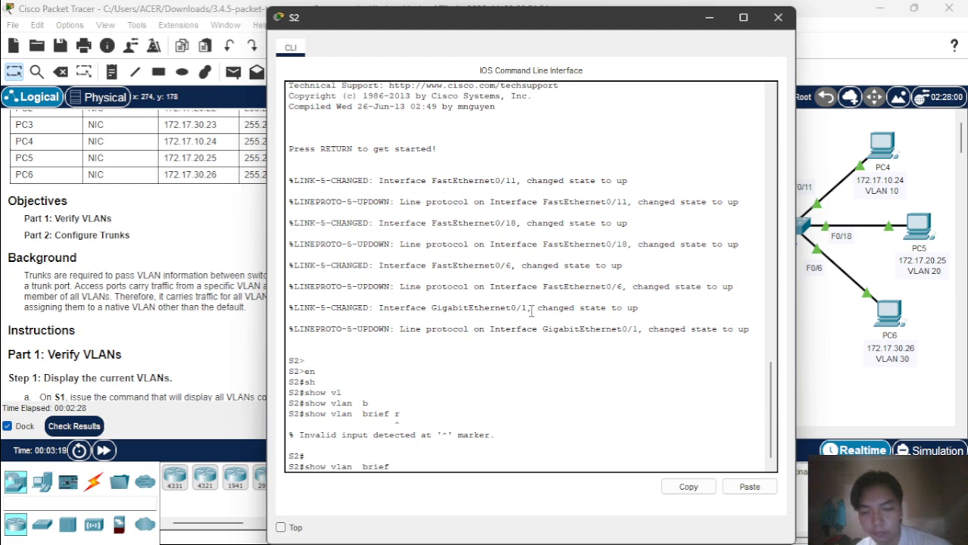
{"action": "key", "text": "Return"}
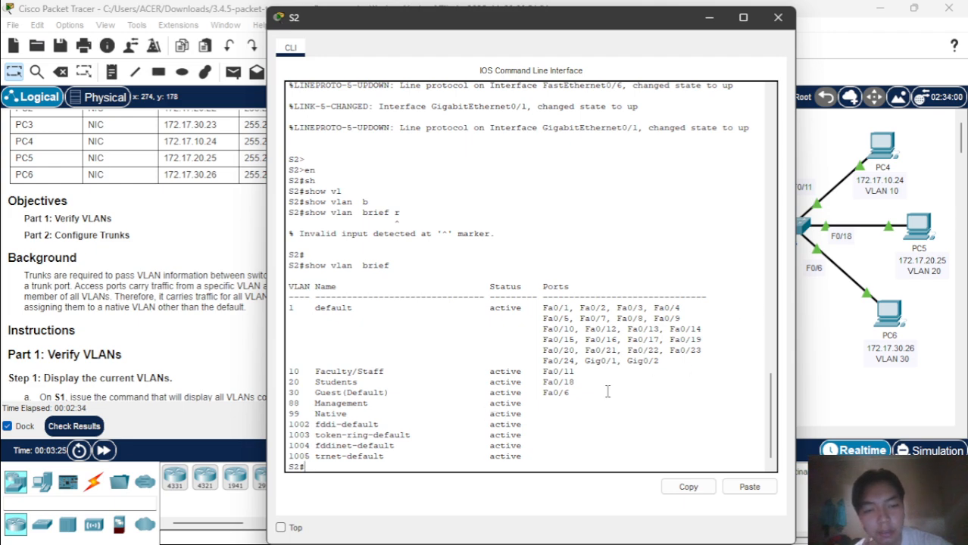
{"action": "left_click", "coordinate": [843, 350]}
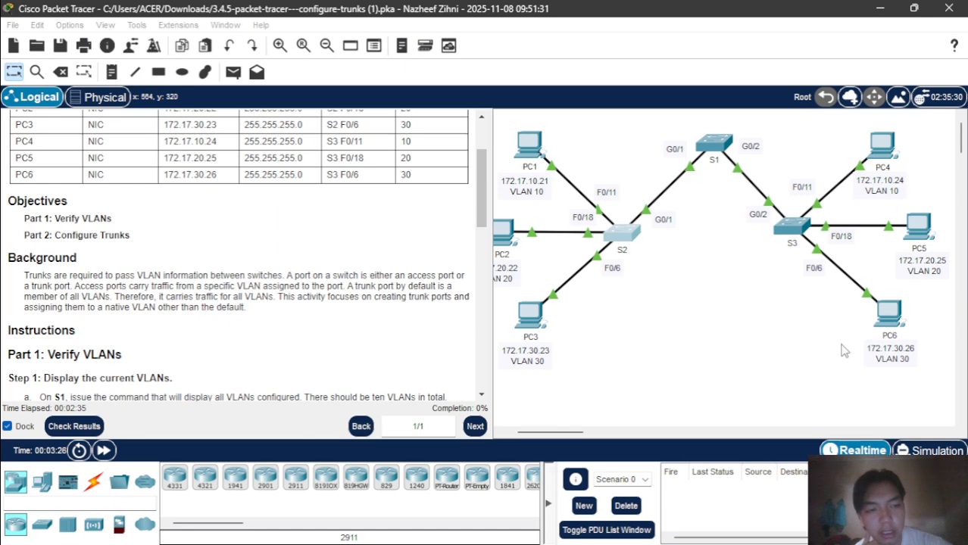
{"action": "left_click", "coordinate": [795, 230]}
Run enable and show vlan brief on S3 to check its VLAN assignments.
{"action": "key", "text": "Return"}
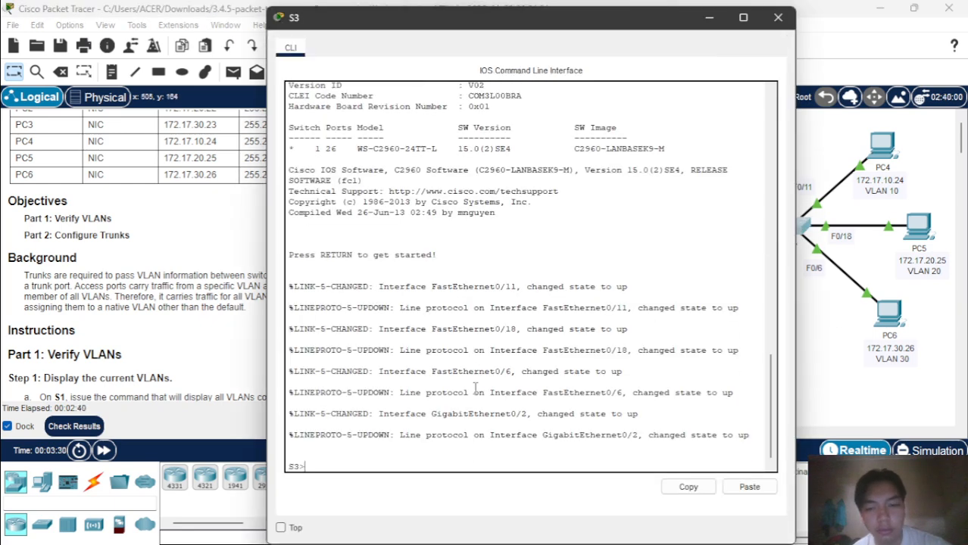
{"action": "type", "text": "en"}
{"action": "key", "text": "Return"}
{"action": "type", "text": "sh"}
{"action": "key", "text": "Tab"}
{"action": "type", "text": "v"}
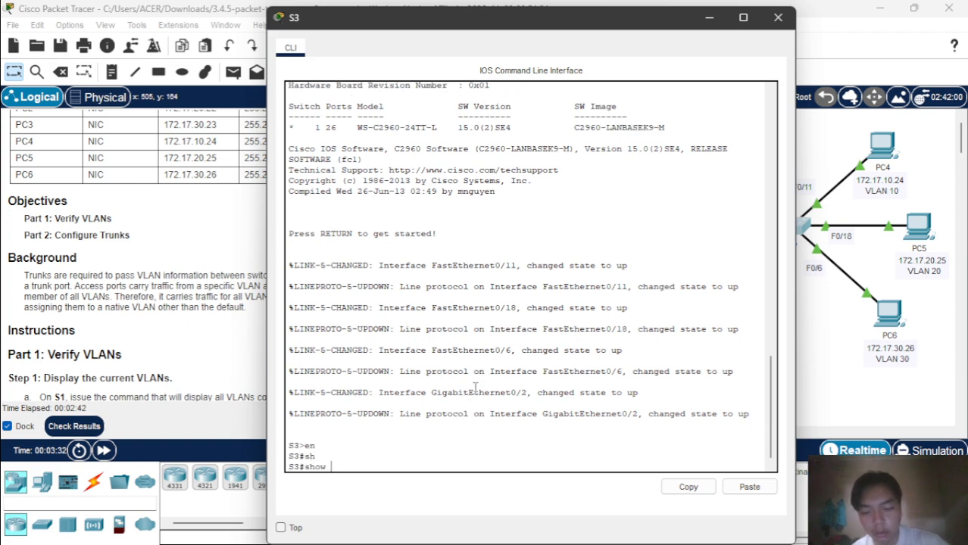
{"action": "key", "text": "Tab"}
{"action": "type", "text": "l"}
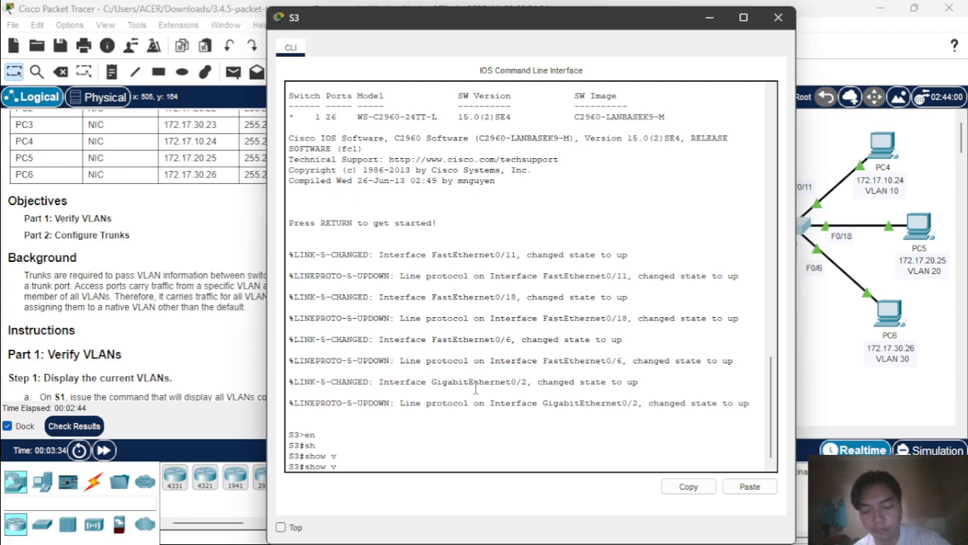
{"action": "key", "text": "Tab"}
{"action": "type", "text": "b"}
{"action": "key", "text": "Tab"}
{"action": "key", "text": "Return"}
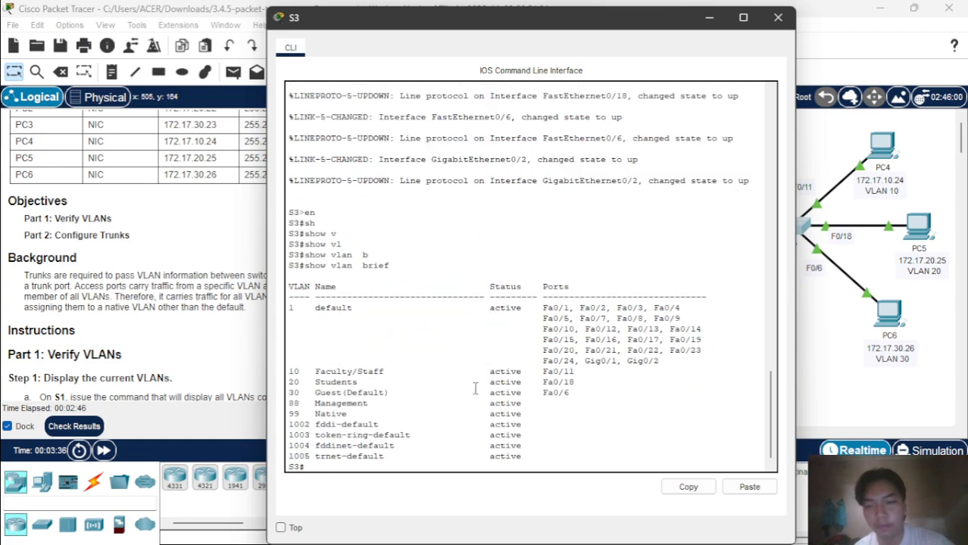
Return to the main workspace and scroll through the Part 1 instructions.
{"action": "left_click", "coordinate": [822, 317]}
{"action": "scroll", "coordinate": [274, 303], "scroll_direction": "down", "scroll_amount": 8}
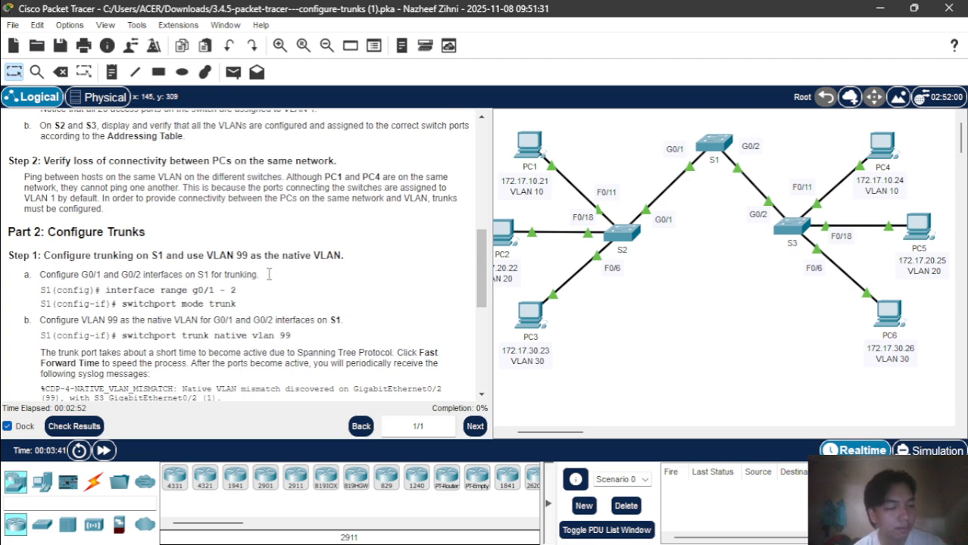
{"action": "scroll", "coordinate": [269, 274], "scroll_direction": "up", "scroll_amount": 5}
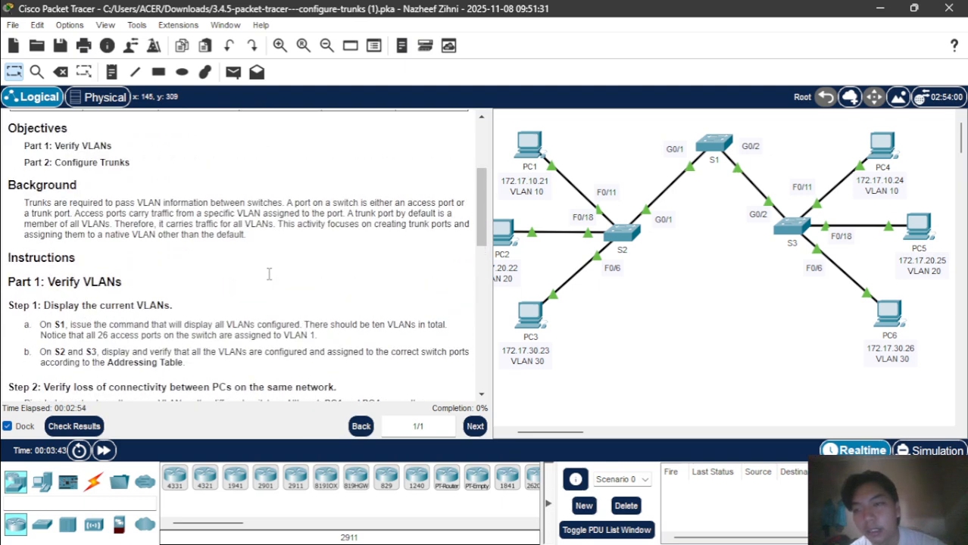
{"action": "scroll", "coordinate": [269, 274], "scroll_direction": "down", "scroll_amount": 1}
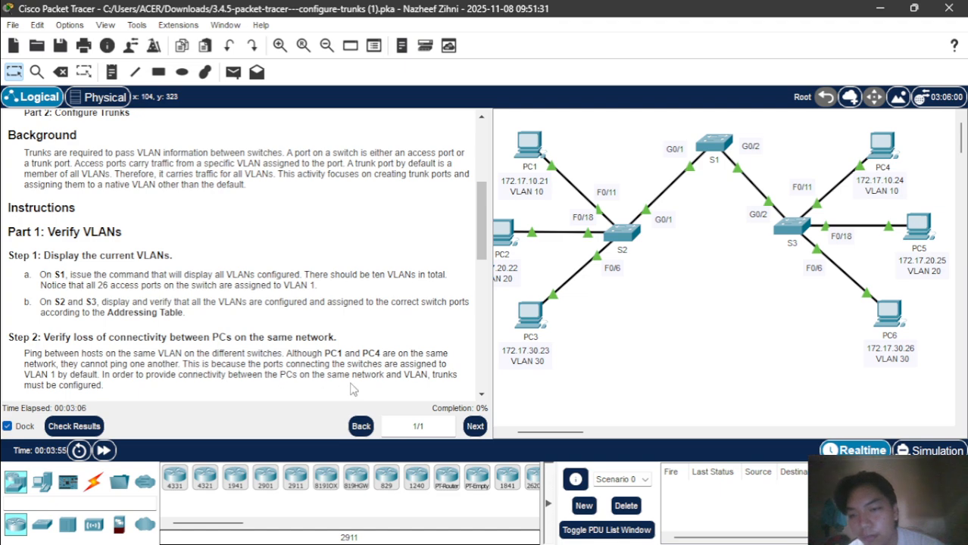
{"action": "scroll", "coordinate": [566, 354], "scroll_direction": "left", "scroll_amount": 1}
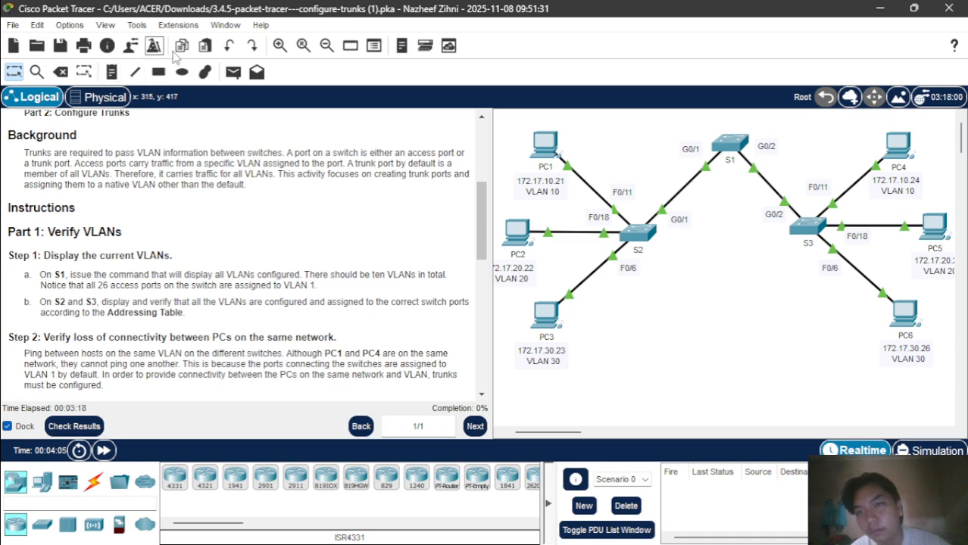
Send a simple PDU test ping from PC1 to PC4.
{"action": "left_click", "coordinate": [234, 71]}
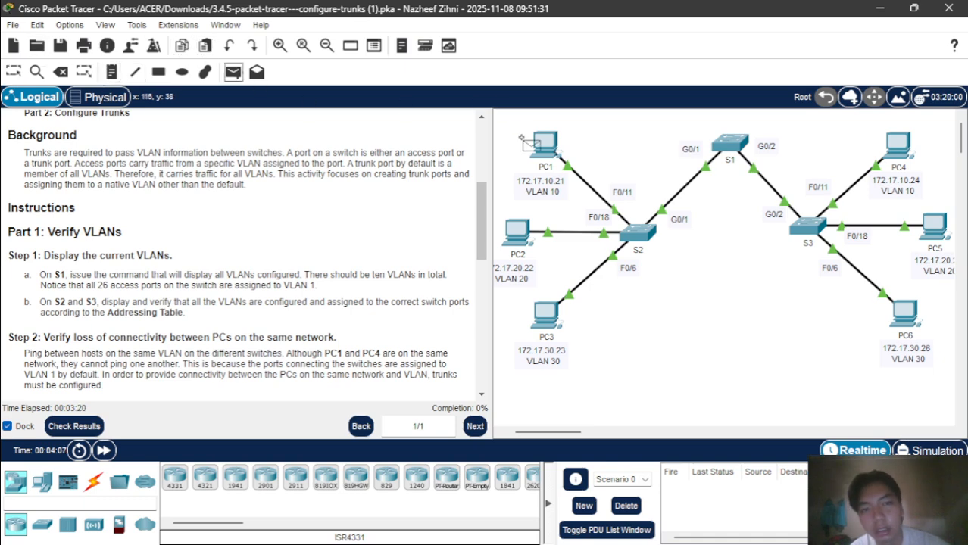
{"action": "left_click", "coordinate": [559, 148]}
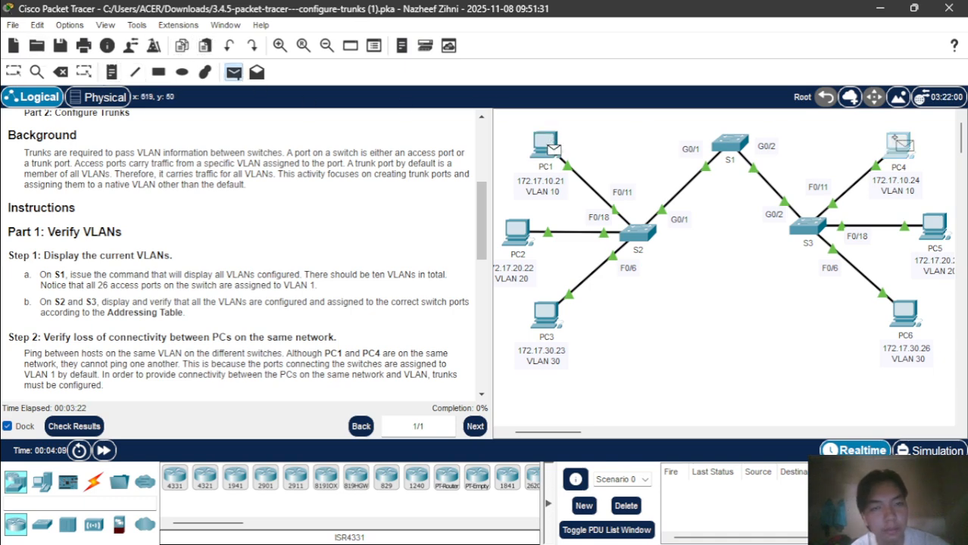
{"action": "left_click", "coordinate": [898, 143]}
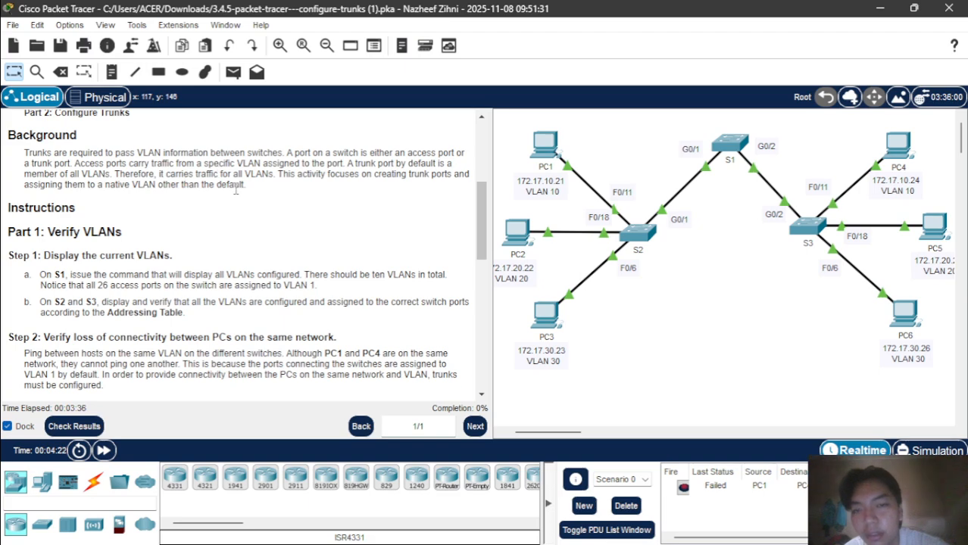
Delete the failed PC1-to-PC4 test packet from the scenario list.
{"action": "scroll", "coordinate": [159, 204], "scroll_direction": "down", "scroll_amount": 5}
{"action": "scroll", "coordinate": [159, 204], "scroll_direction": "up", "scroll_amount": 2}
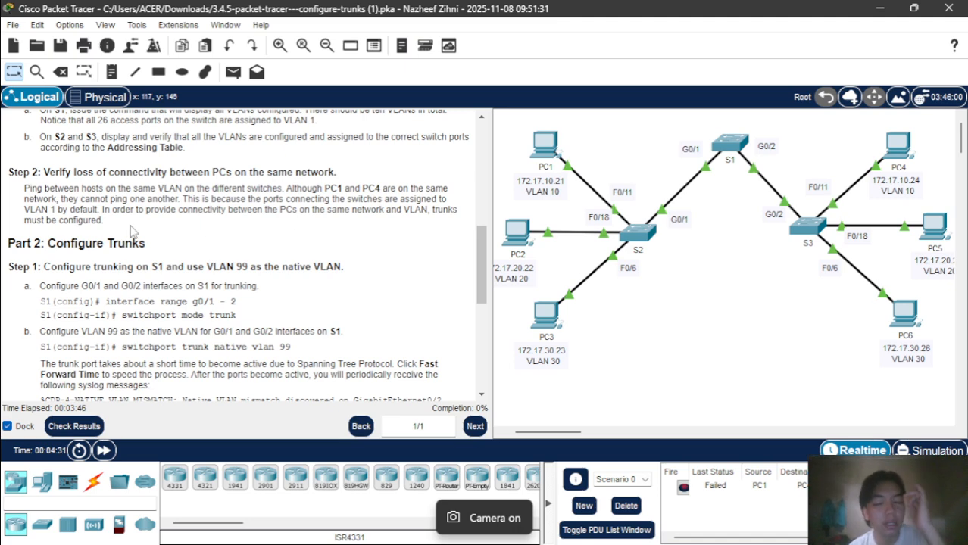
{"action": "left_click", "coordinate": [626, 505]}
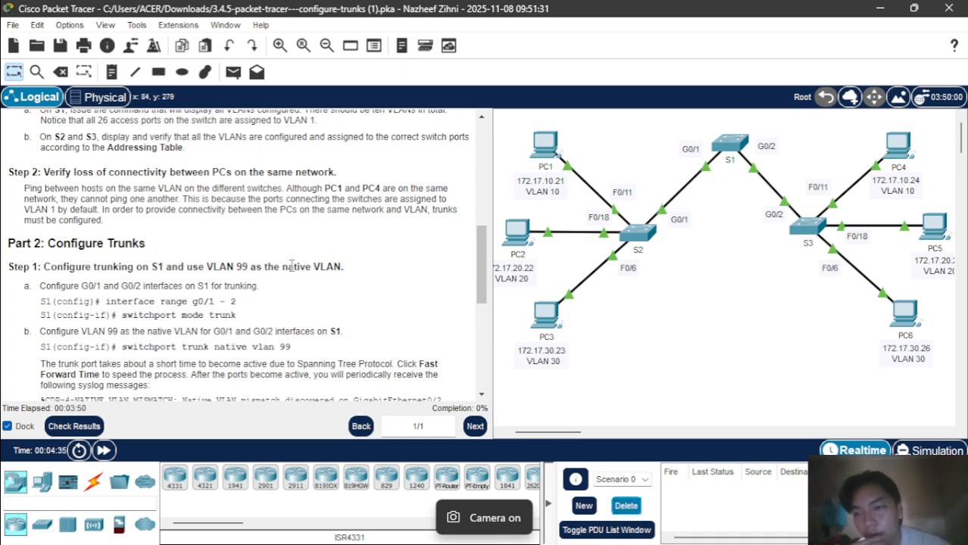
{"action": "scroll", "coordinate": [346, 300], "scroll_direction": "down", "scroll_amount": 3}
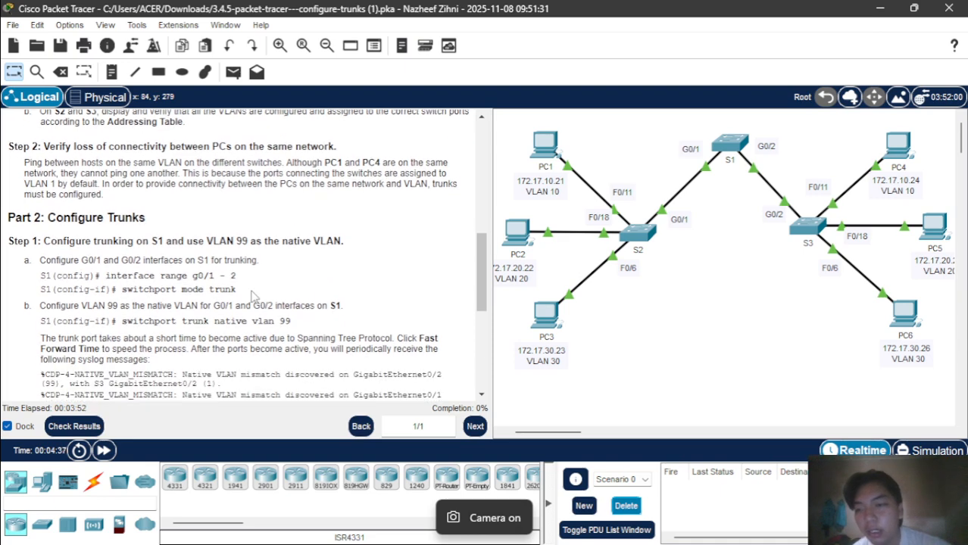
Open S1's CLI and enter global configuration mode with conf t.
{"action": "left_click", "coordinate": [739, 146]}
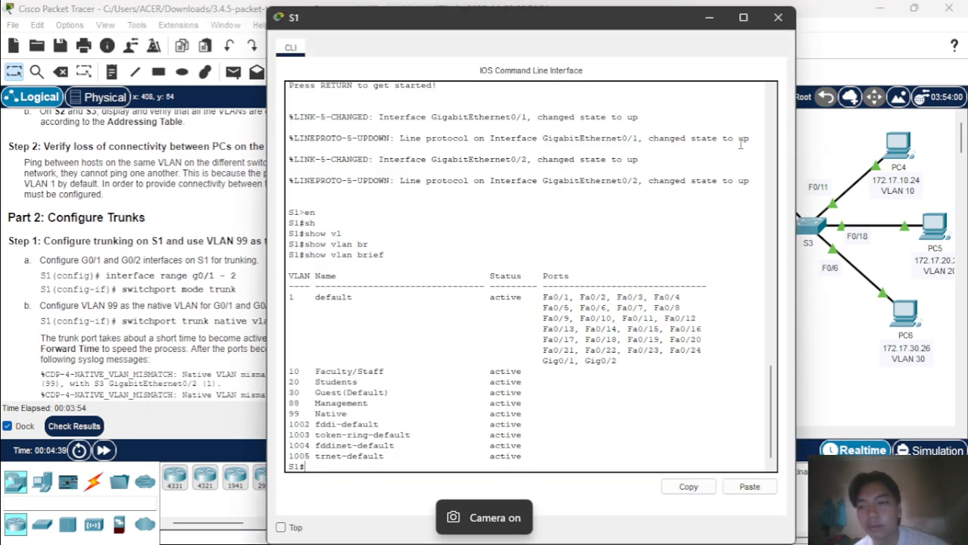
{"action": "key", "text": "Return"}
{"action": "type", "text": "c"}
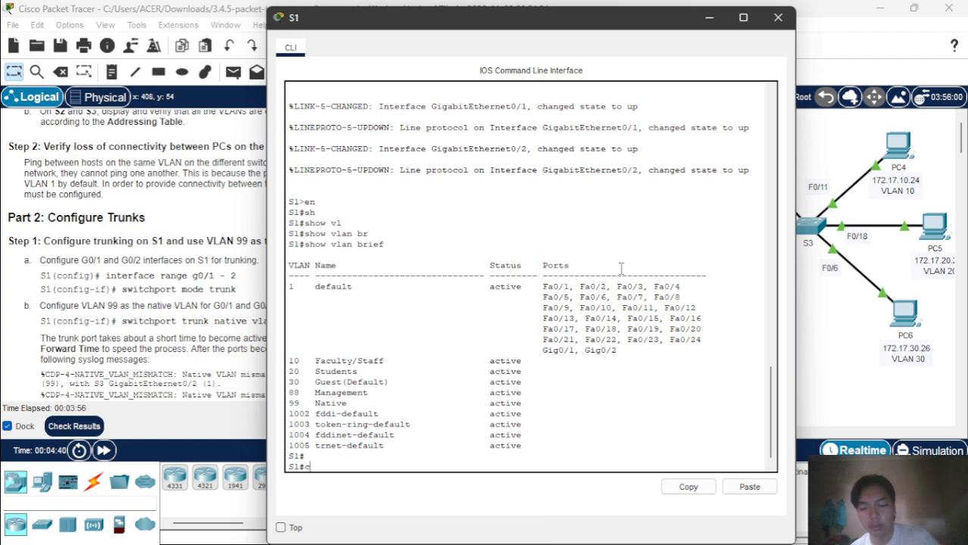
{"action": "type", "text": "onf t"}
{"action": "key", "text": "Return"}
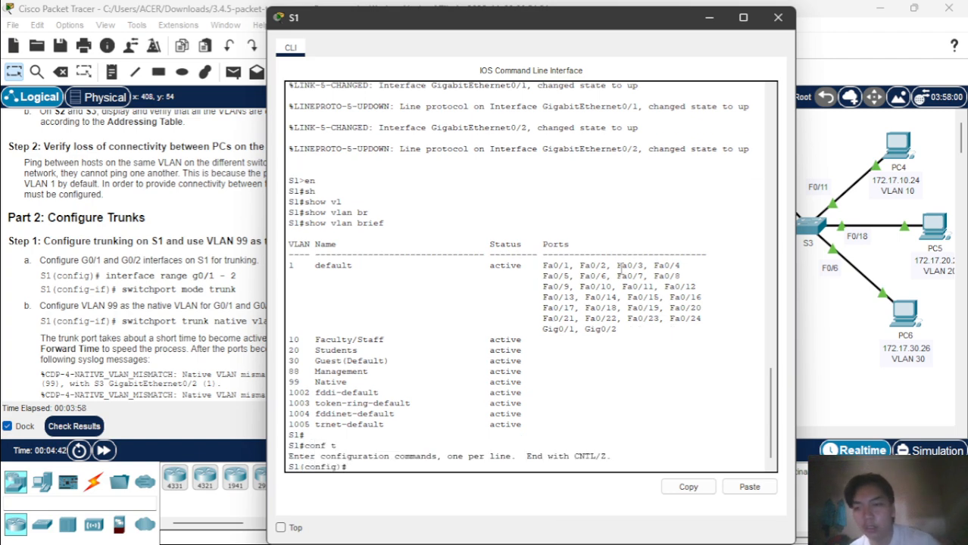
Select S1's interfaces G0/1 and G0/2 together with interface range g0/1 - 2.
{"action": "type", "text": "in"}
{"action": "key", "text": "Tab"}
{"action": "type", "text": "r"}
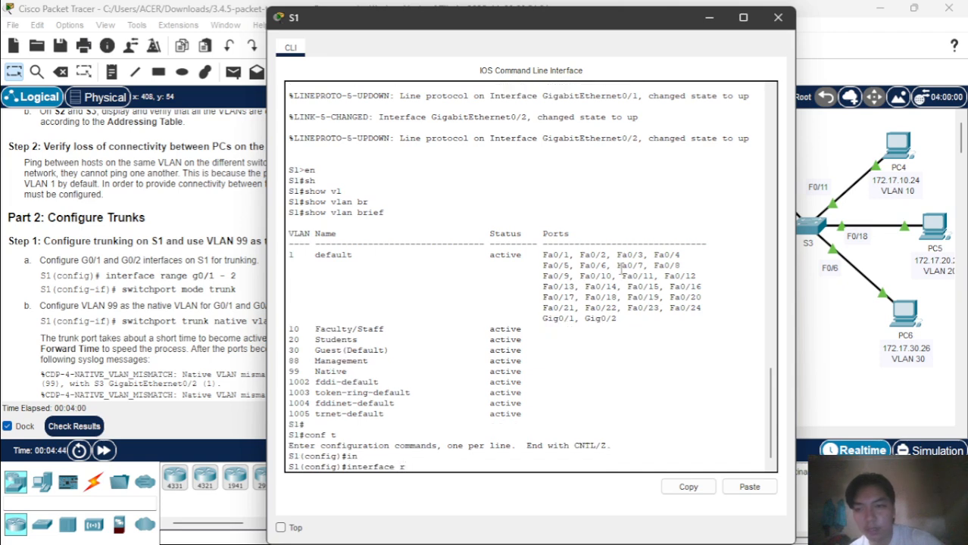
{"action": "key", "text": "Tab"}
{"action": "type", "text": "g"}
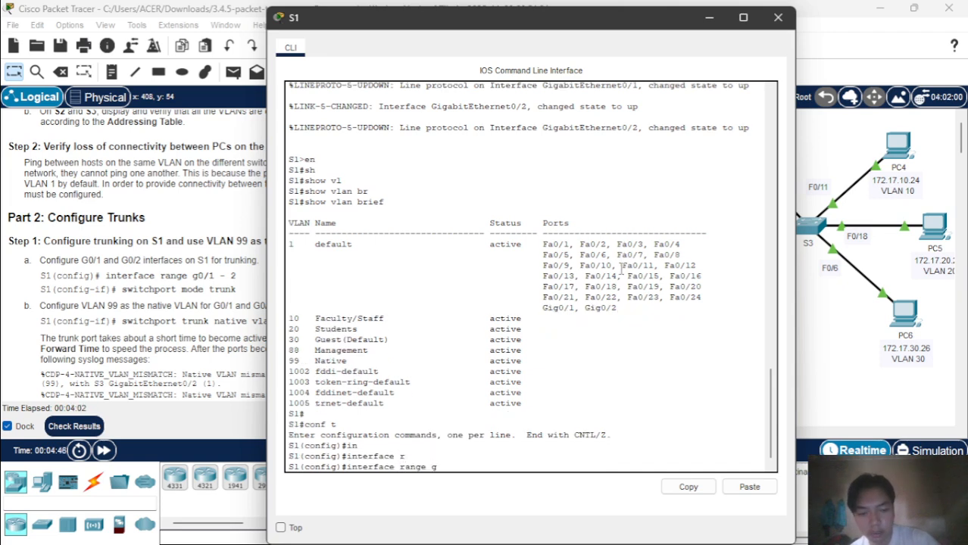
{"action": "type", "text": "0"}
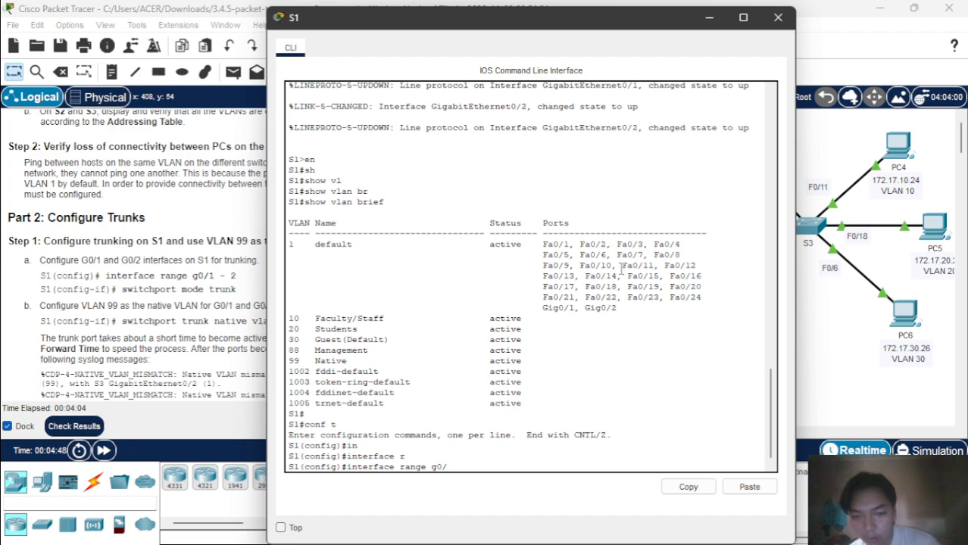
{"action": "type", "text": "/1 -2"}
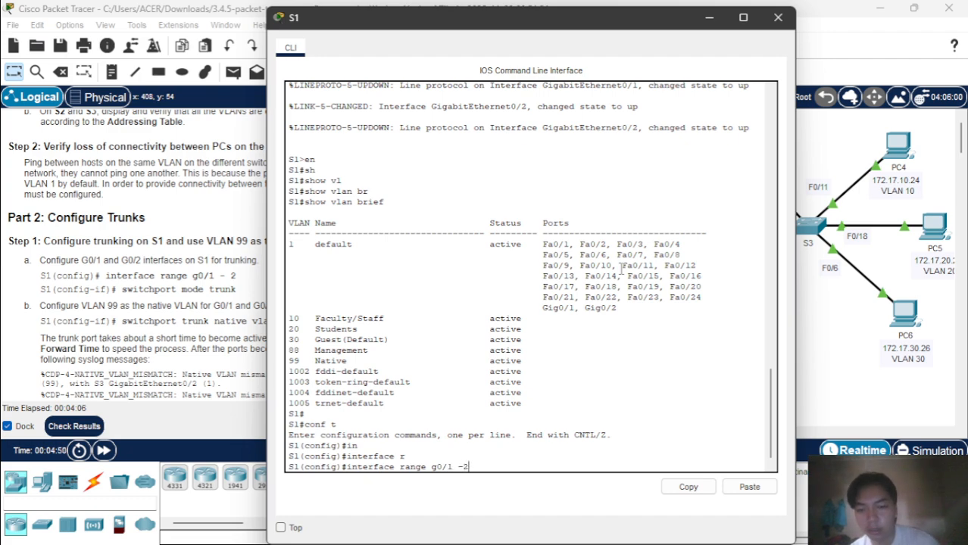
{"action": "key", "text": "Return"}
Set both ports to switchport mode trunk and wait for the links to come back up.
{"action": "type", "text": "sw"}
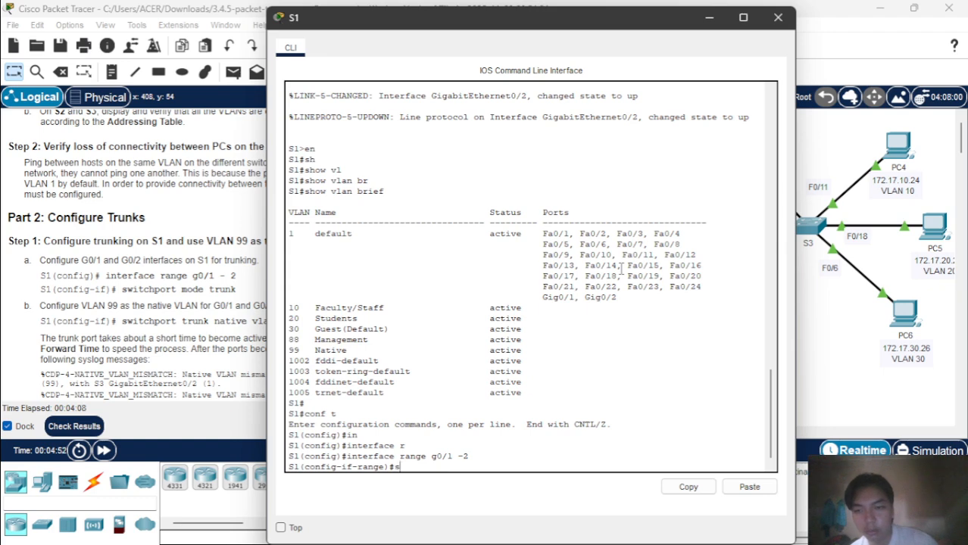
{"action": "key", "text": "Tab"}
{"action": "type", "text": "mod"}
{"action": "key", "text": "Tab"}
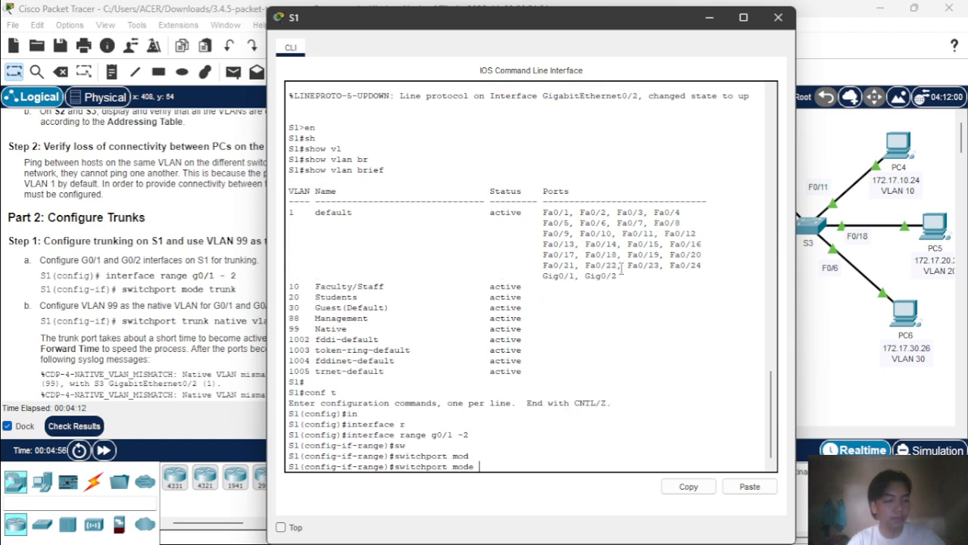
{"action": "type", "text": "tr"}
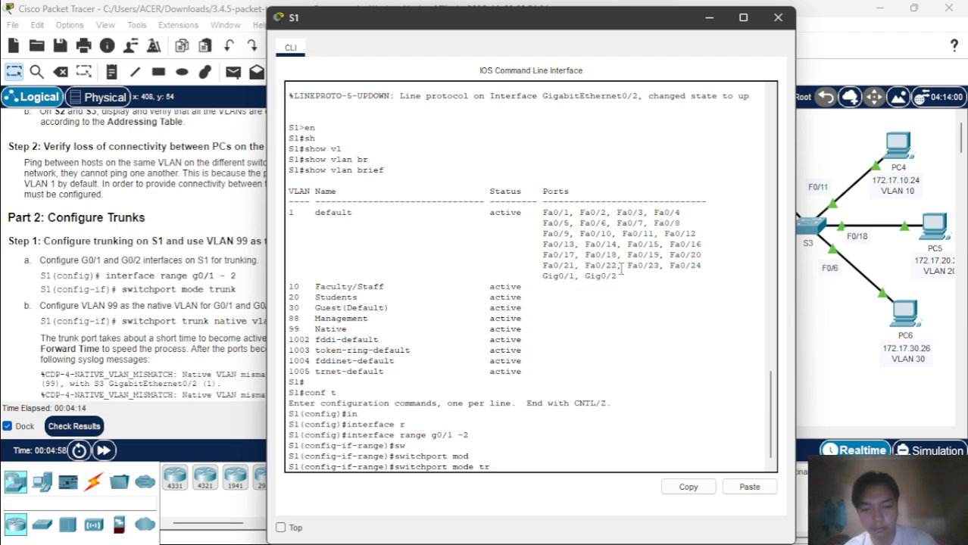
{"action": "type", "text": "unk"}
{"action": "key", "text": "Return"}
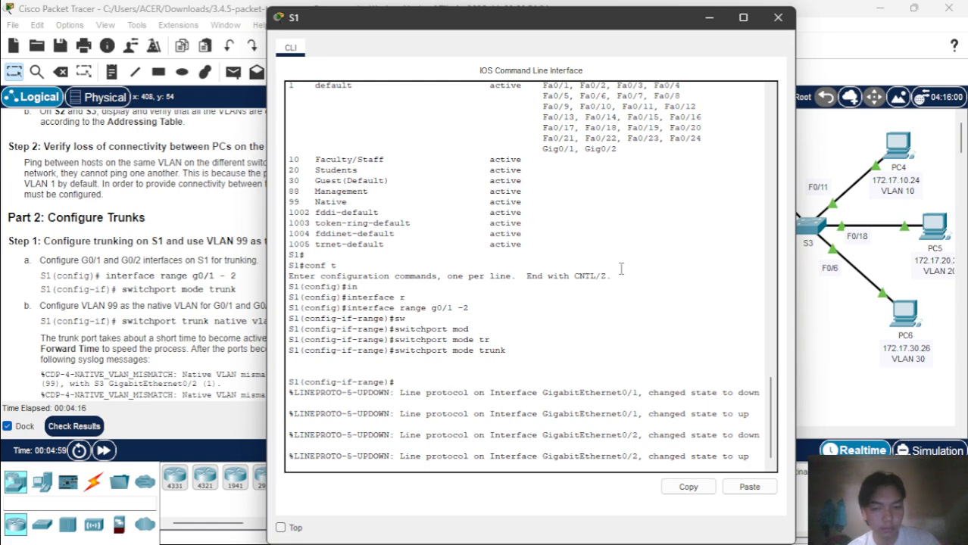
{"action": "key", "text": "Return"}
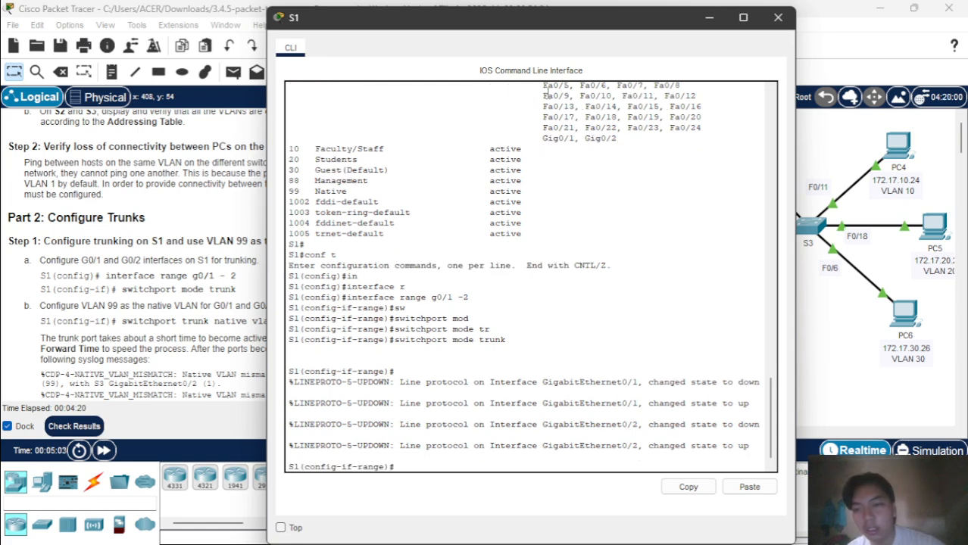
{"action": "left_click_drag", "start_coordinate": [536, 18], "coordinate": [604, 21]}
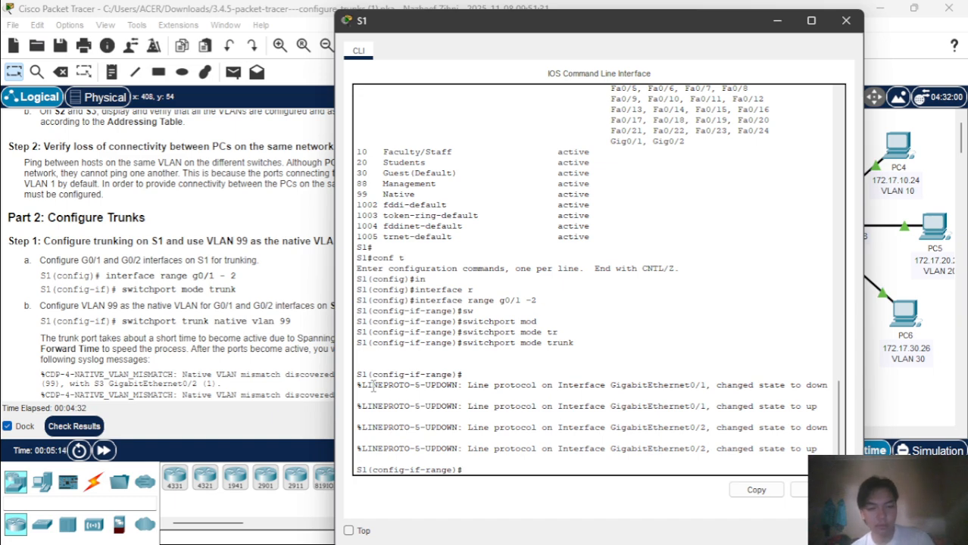
Leave interface range configuration and create interface VLAN 99 on S1.
{"action": "type", "text": "EXIT"}
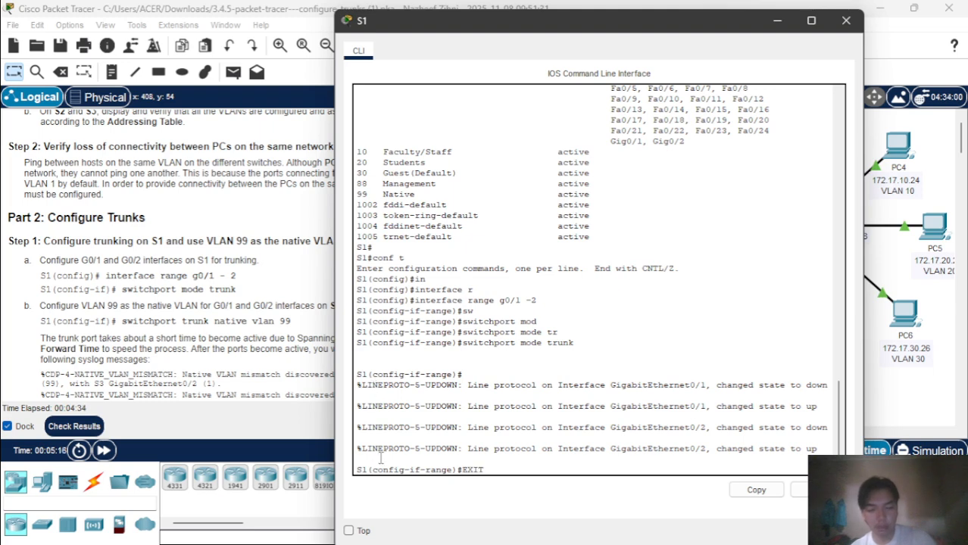
{"action": "key", "text": "Return"}
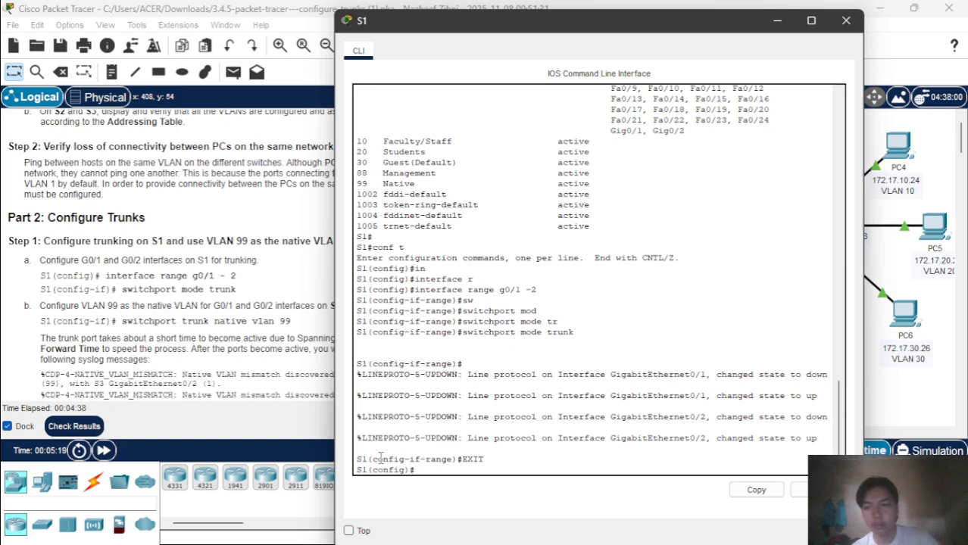
{"action": "type", "text": "IN"}
{"action": "key", "text": "Tab"}
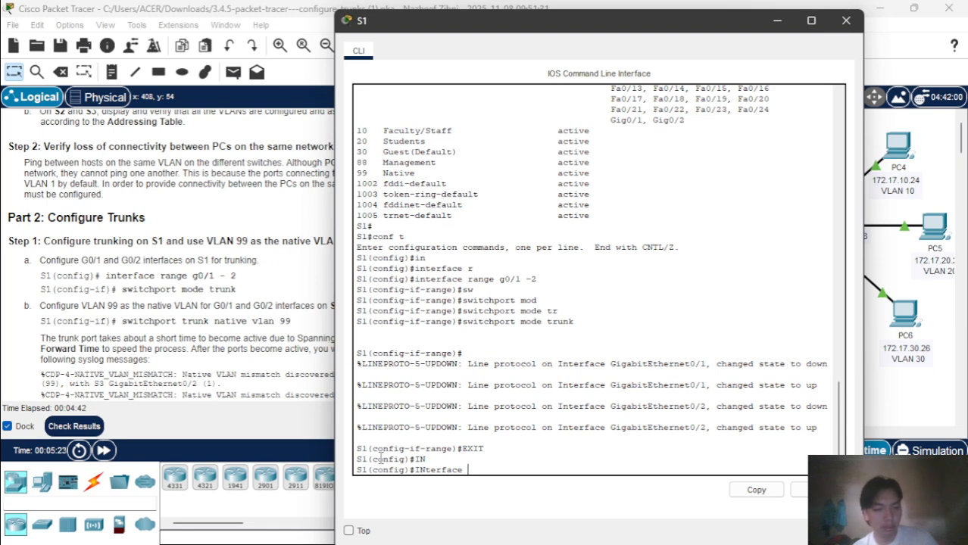
{"action": "key", "text": "BackSpace"}
{"action": "key", "text": "BackSpace"}
{"action": "key", "text": "BackSpace"}
{"action": "key", "text": "BackSpace"}
{"action": "key", "text": "BackSpace"}
{"action": "key", "text": "BackSpace"}
{"action": "key", "text": "BackSpace"}
{"action": "key", "text": "BackSpace"}
{"action": "type", "text": "in"}
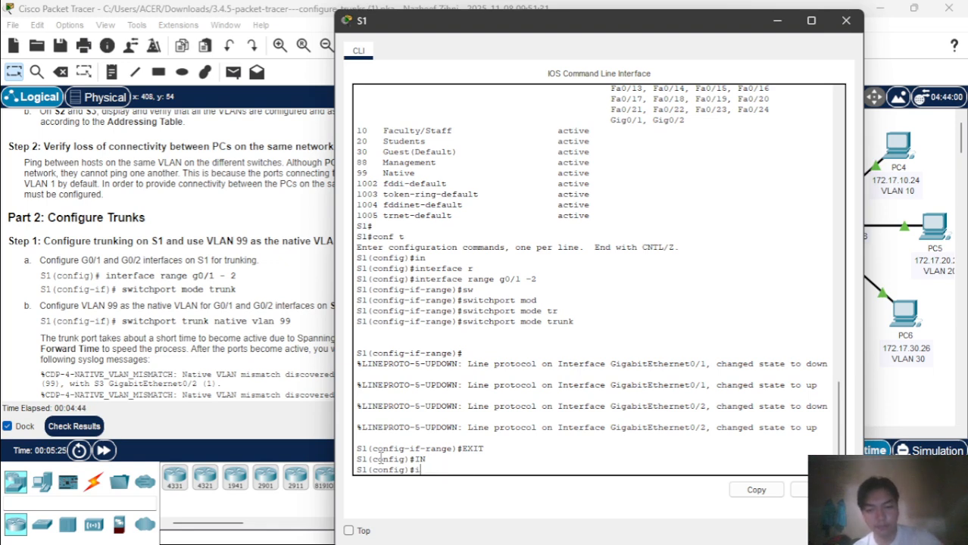
{"action": "key", "text": "Tab"}
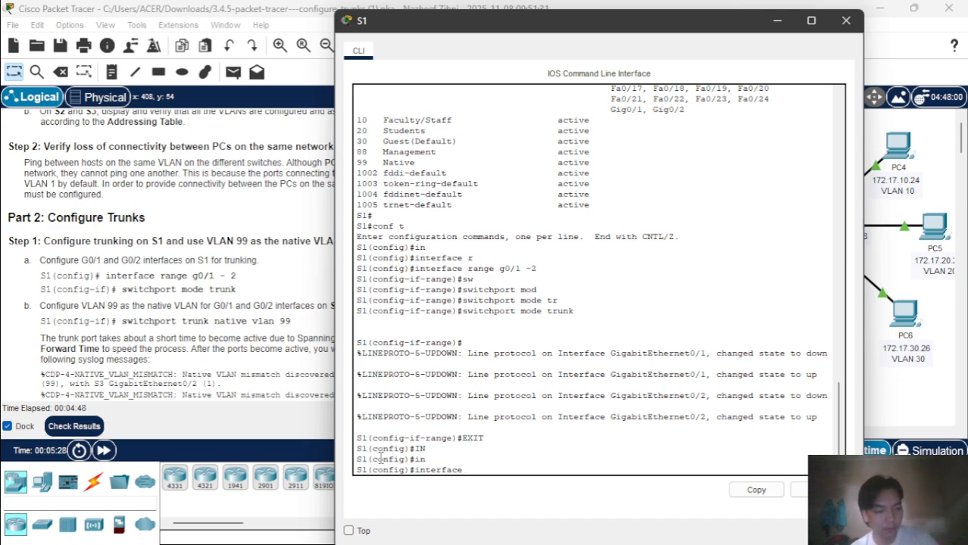
{"action": "type", "text": "v"}
{"action": "key", "text": "Tab"}
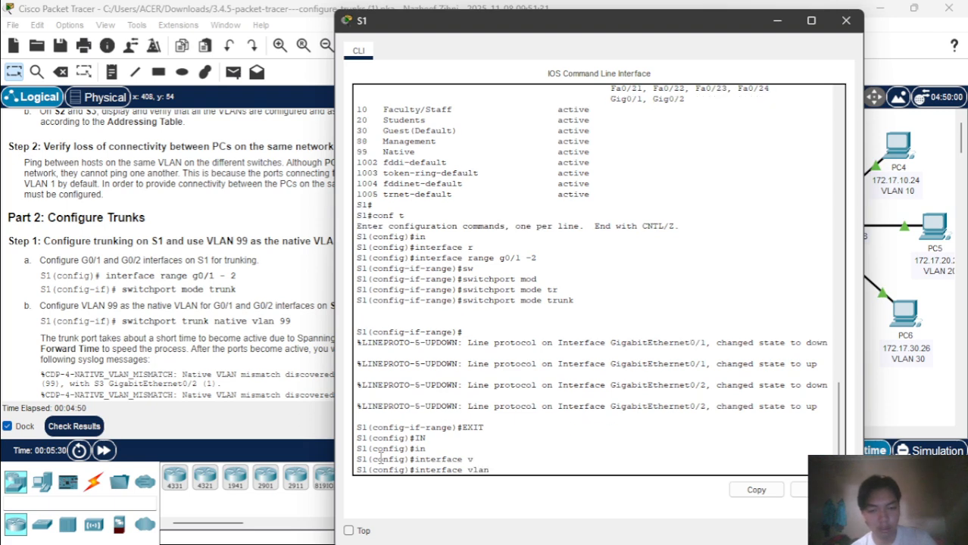
{"action": "type", "text": "99"}
{"action": "key", "text": "Return"}
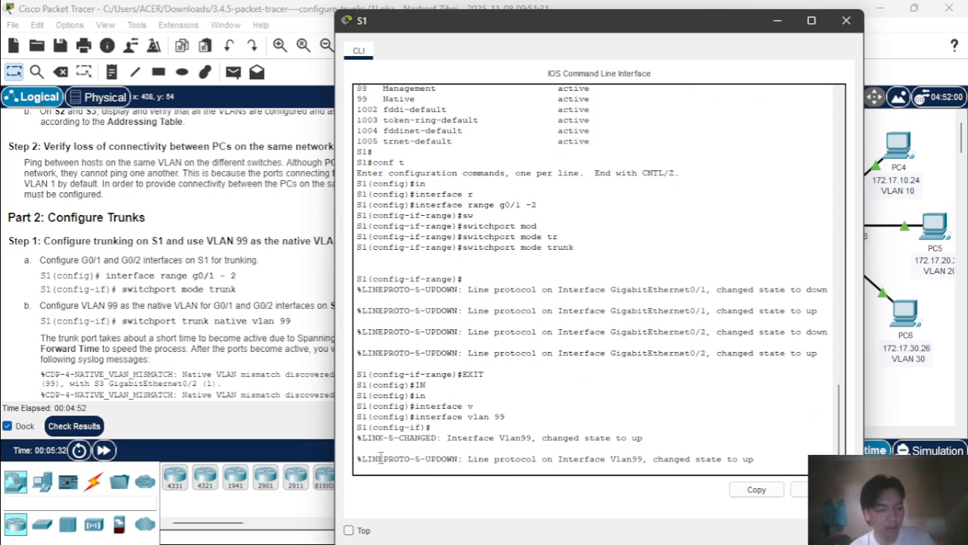
{"action": "key", "text": "Return"}
Try entering a switchport command under interface Vlan99, then erase it.
{"action": "type", "text": "sw"}
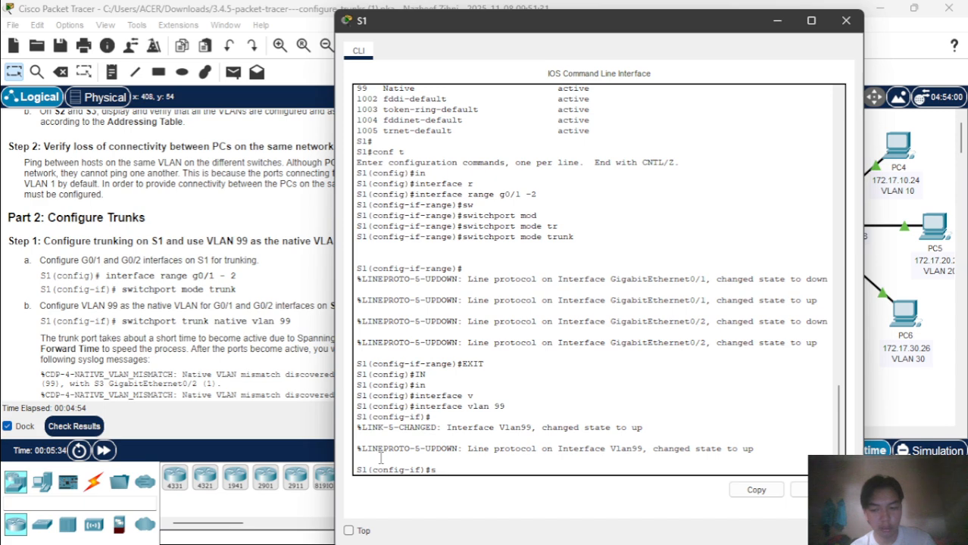
{"action": "key", "text": "Tab"}
{"action": "type", "text": "i"}
{"action": "key", "text": "Tab"}
{"action": "type", "text": "t"}
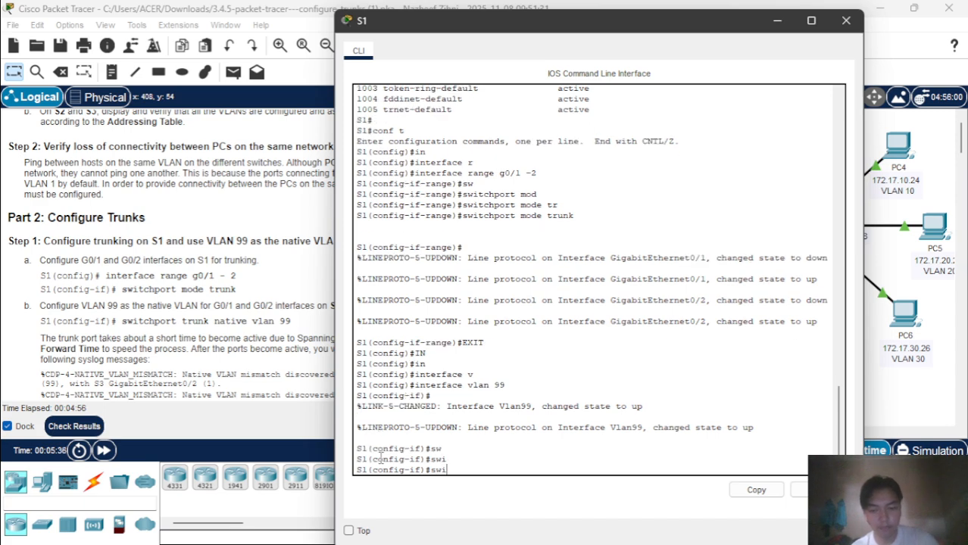
{"action": "key", "text": "Tab"}
{"action": "type", "text": "c"}
{"action": "key", "text": "Tab"}
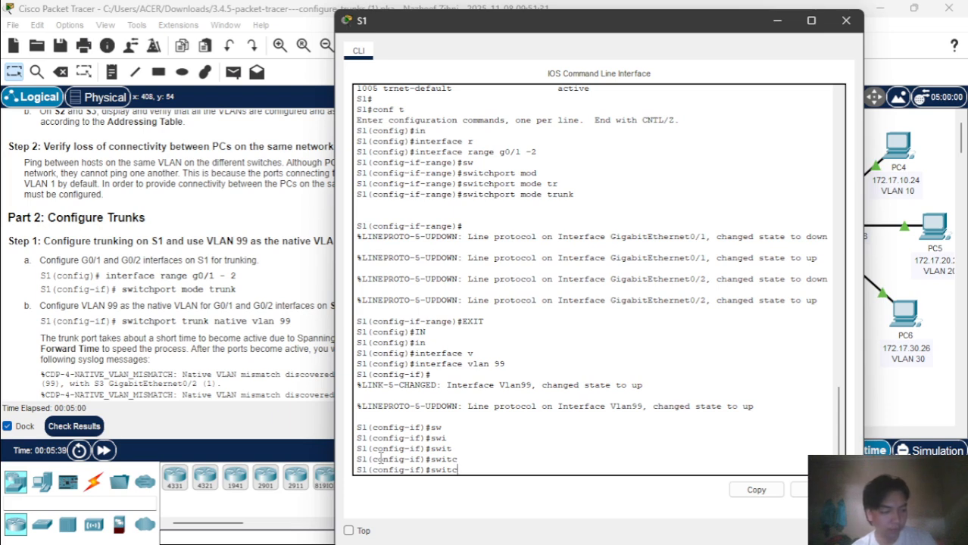
{"action": "key", "text": "BackSpace"}
{"action": "key", "text": "BackSpace"}
{"action": "key", "text": "BackSpace"}
{"action": "key", "text": "BackSpace"}
{"action": "key", "text": "BackSpace"}
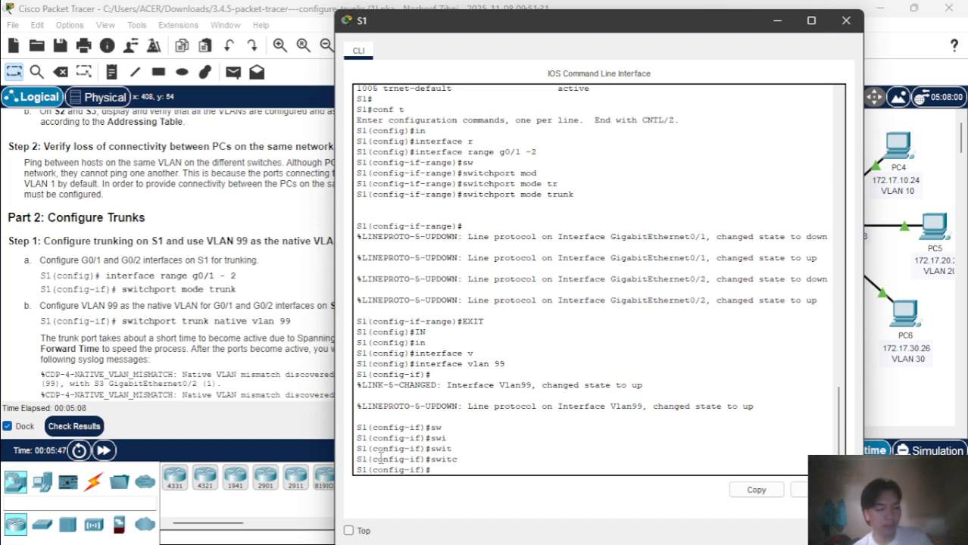
{"action": "type", "text": "sw"}
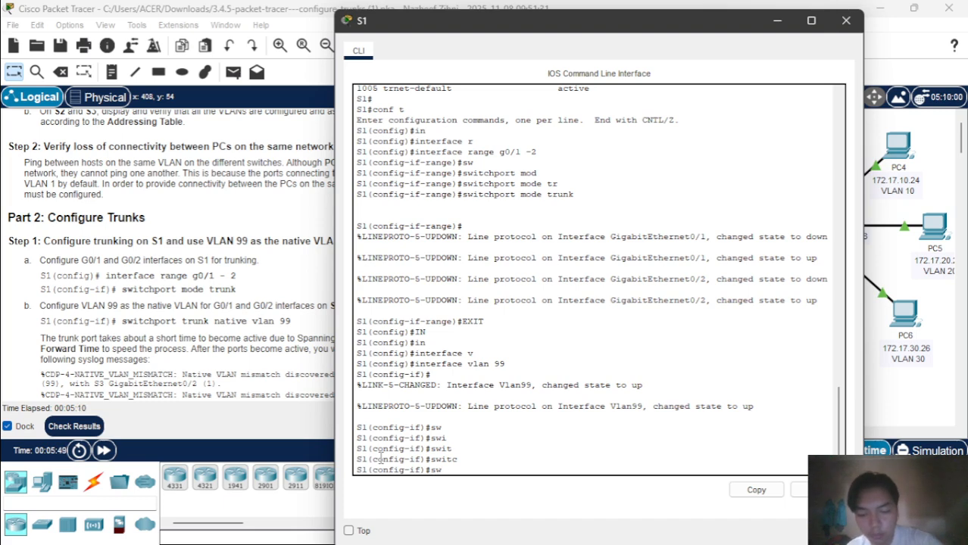
{"action": "type", "text": "itch"}
{"action": "key", "text": "Tab"}
{"action": "type", "text": "p"}
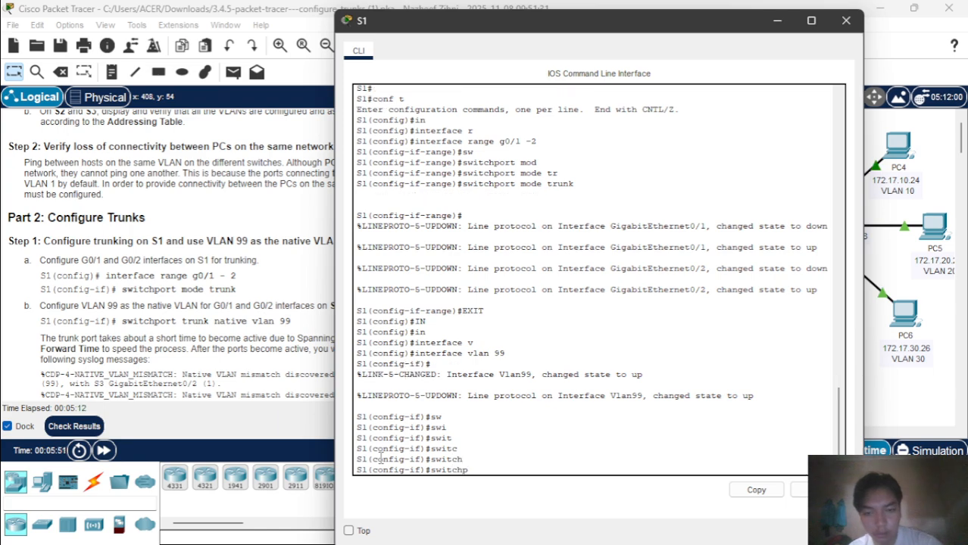
{"action": "type", "text": "ort"}
{"action": "key", "text": "Tab"}
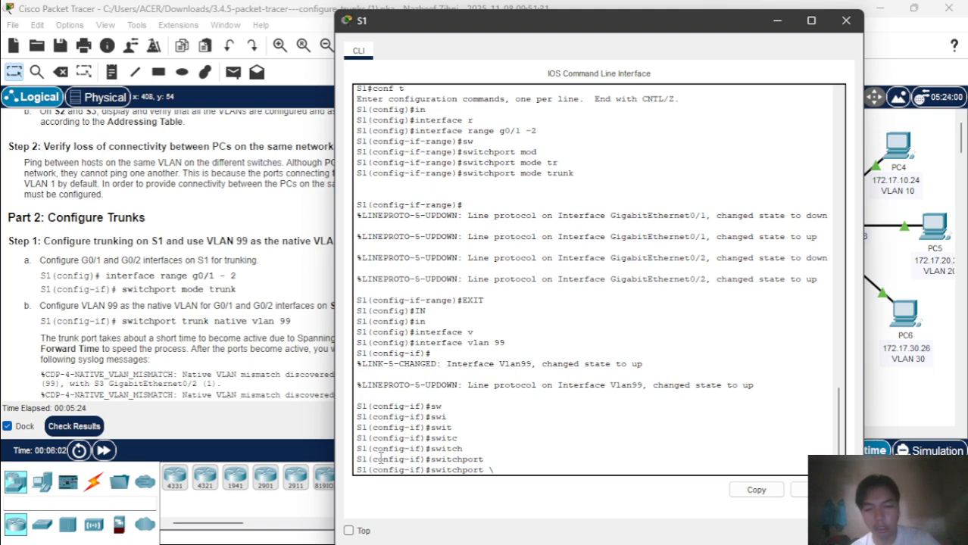
{"action": "key", "text": "BackSpace"}
{"action": "key", "text": "BackSpace"}
{"action": "key", "text": "BackSpace"}
{"action": "key", "text": "BackSpace"}
{"action": "key", "text": "BackSpace"}
{"action": "key", "text": "BackSpace"}
{"action": "key", "text": "BackSpace"}
{"action": "key", "text": "BackSpace"}
{"action": "key", "text": "BackSpace"}
{"action": "key", "text": "BackSpace"}
{"action": "key", "text": "BackSpace"}
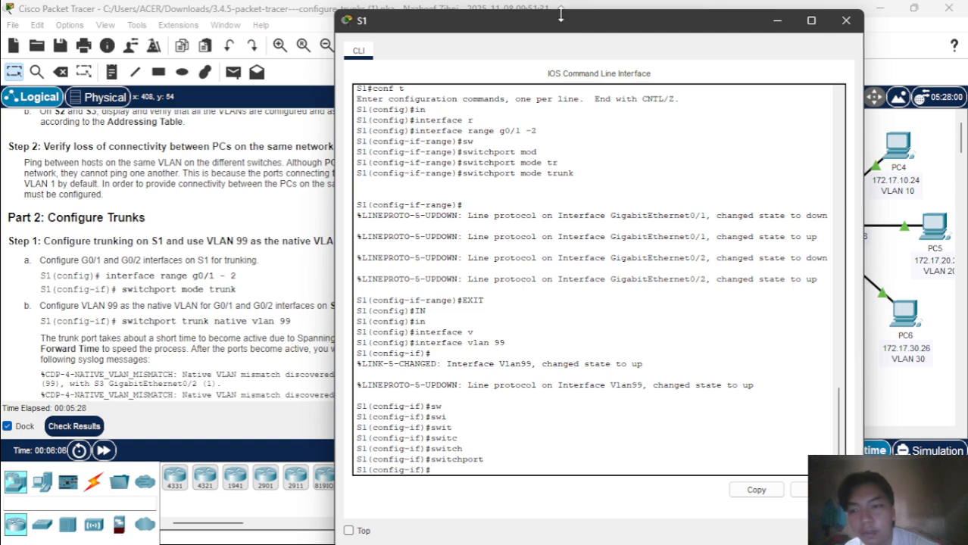
{"action": "left_click_drag", "start_coordinate": [560, 16], "coordinate": [688, 20]}
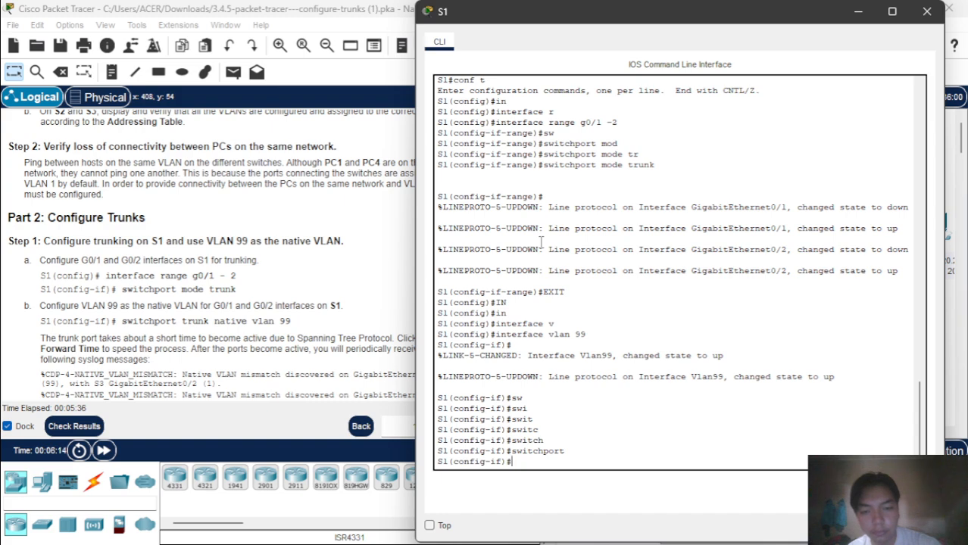
Discard another partial switchport entry, exit to global configuration, and begin an interface command.
{"action": "type", "text": "w"}
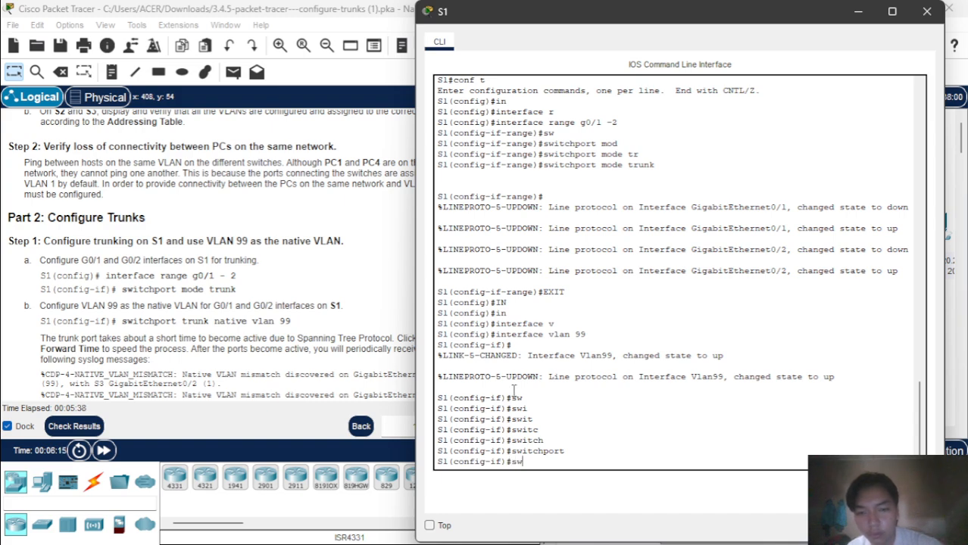
{"action": "key", "text": "Tab"}
{"action": "type", "text": "i"}
{"action": "key", "text": "Tab"}
{"action": "type", "text": "tc"}
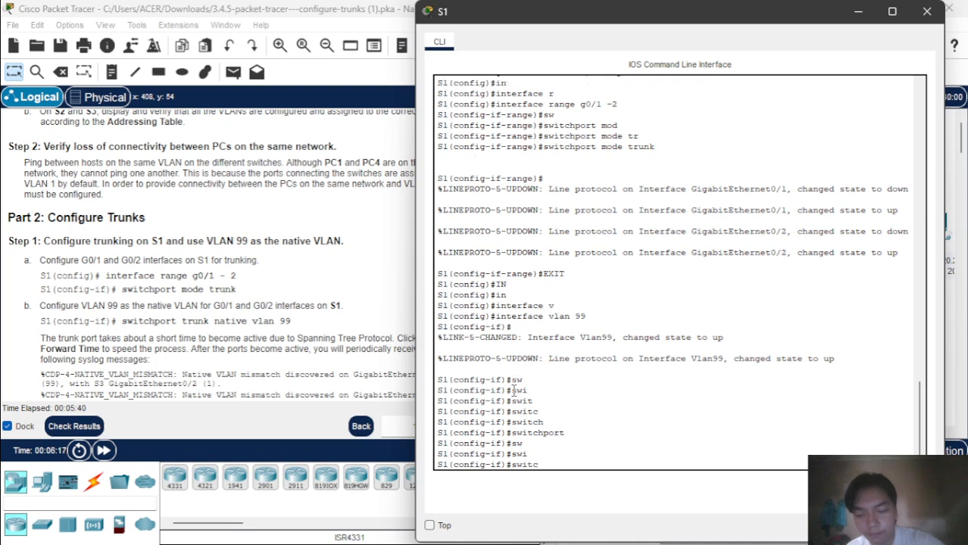
{"action": "type", "text": "hpo"}
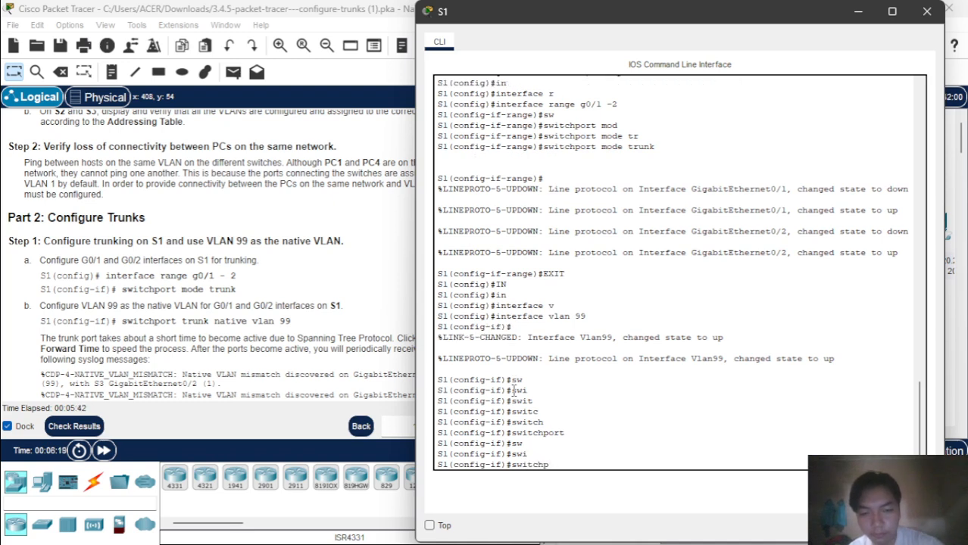
{"action": "key", "text": "BackSpace"}
{"action": "key", "text": "BackSpace"}
{"action": "key", "text": "BackSpace"}
{"action": "key", "text": "BackSpace"}
{"action": "key", "text": "BackSpace"}
{"action": "key", "text": "BackSpace"}
{"action": "key", "text": "BackSpace"}
{"action": "type", "text": "exit"}
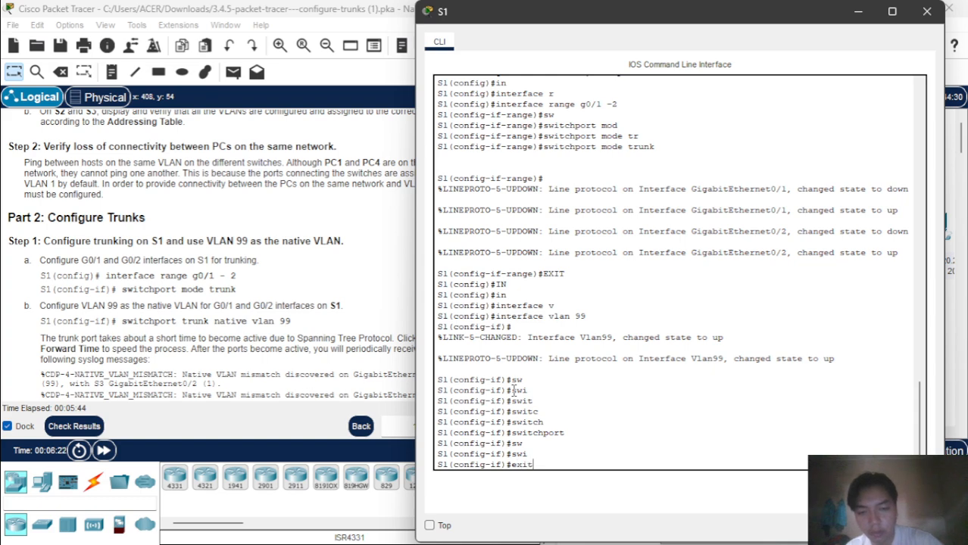
{"action": "key", "text": "Return"}
{"action": "type", "text": "in"}
{"action": "key", "text": "Tab"}
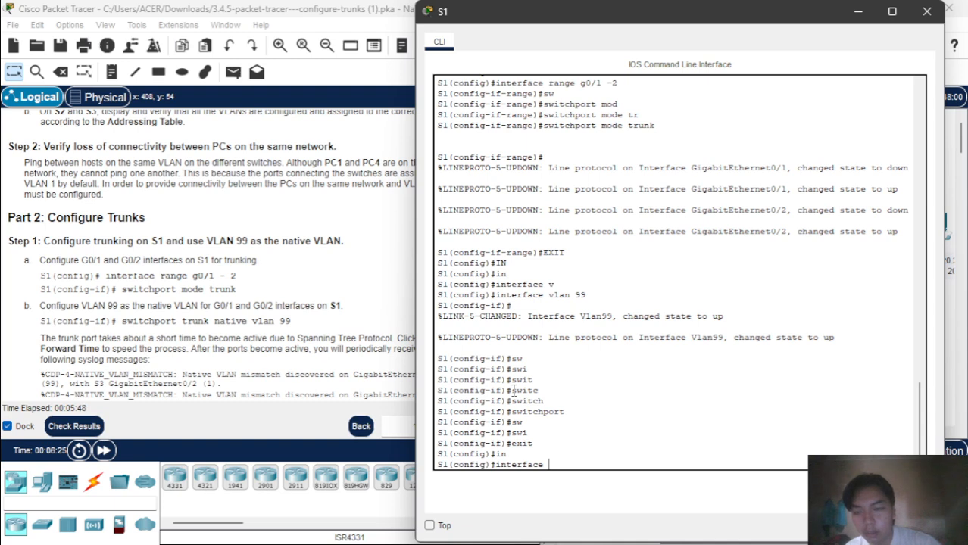
Set switchport trunk native vlan 99 on S1's G0/1, then exit.
{"action": "type", "text": "G"}
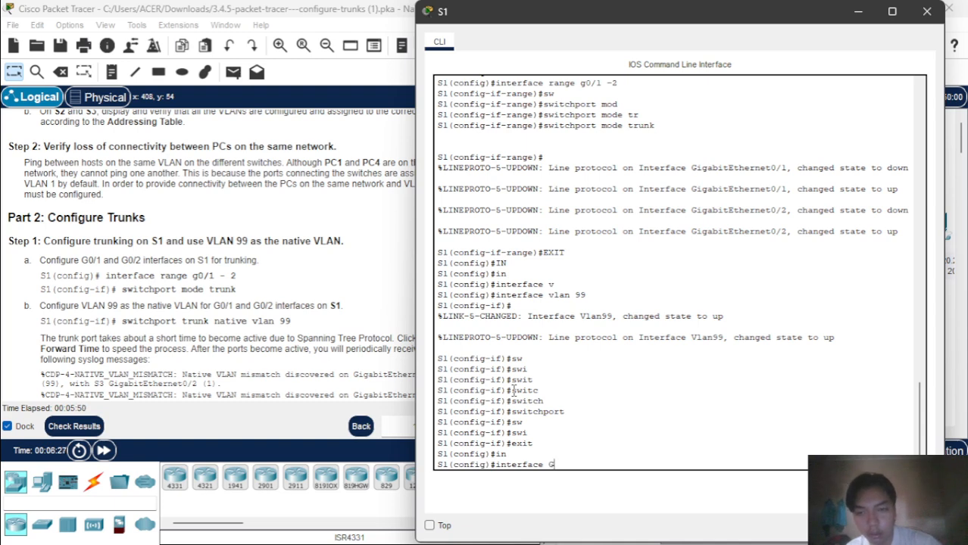
{"action": "type", "text": "0/1"}
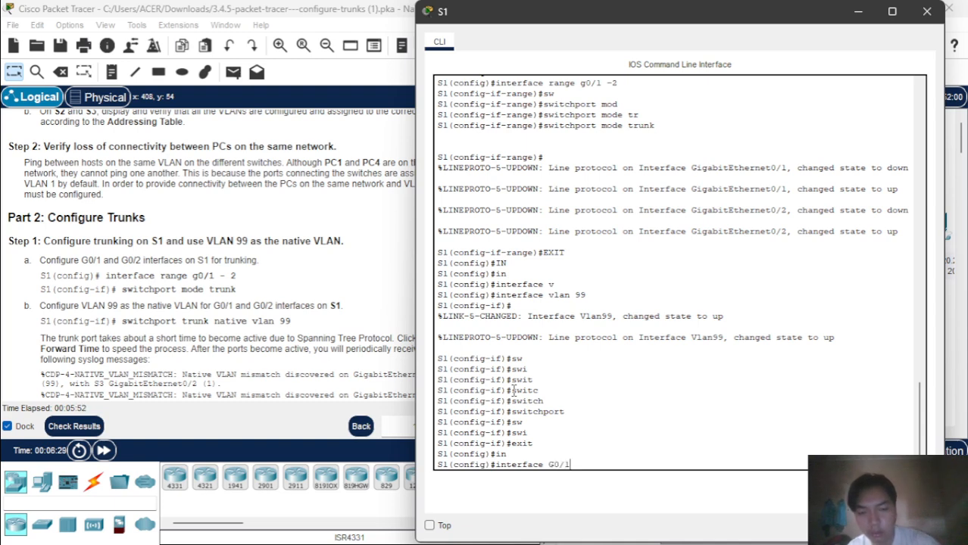
{"action": "key", "text": "Return"}
{"action": "type", "text": "w"}
{"action": "key", "text": "Tab"}
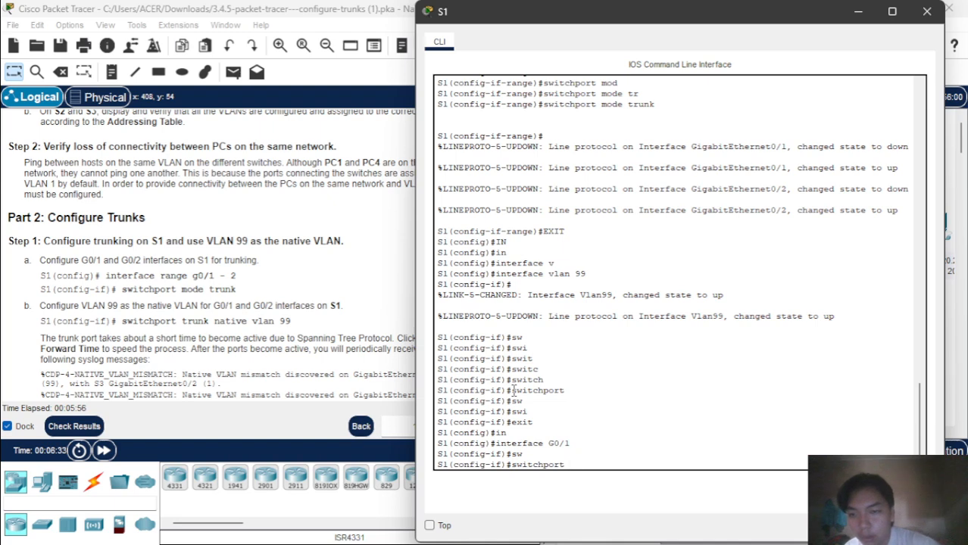
{"action": "type", "text": "tr"}
{"action": "key", "text": "Tab"}
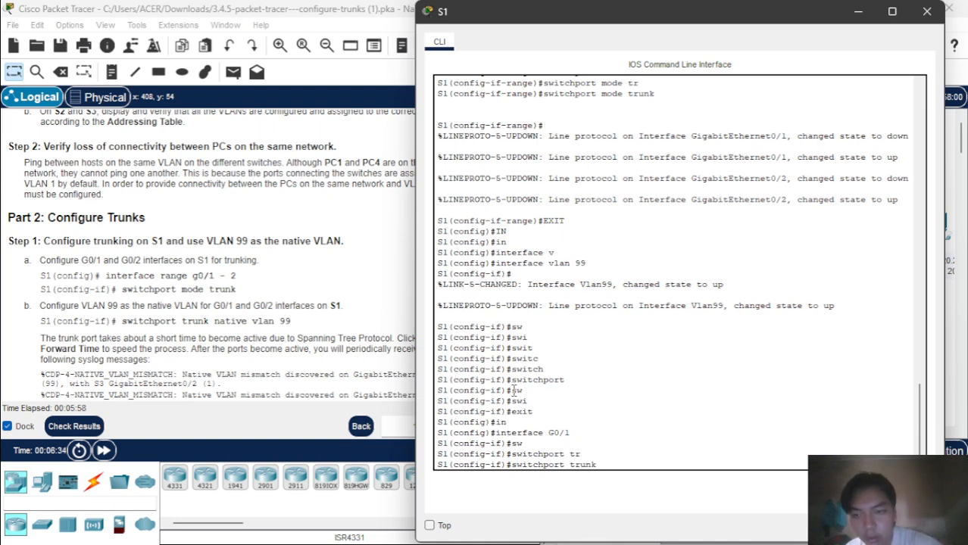
{"action": "type", "text": "n"}
{"action": "key", "text": "Tab"}
{"action": "type", "text": "vl"}
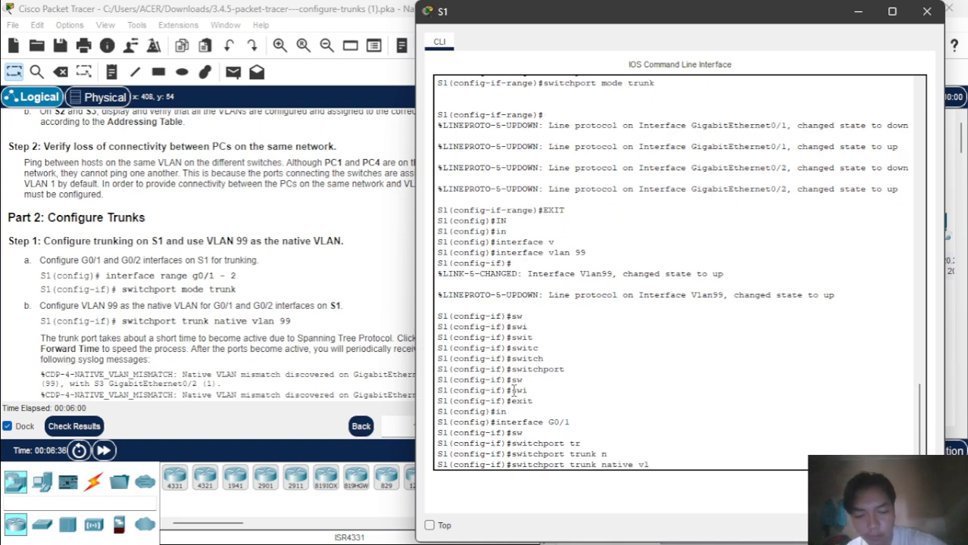
{"action": "key", "text": "Tab"}
{"action": "type", "text": "00"}
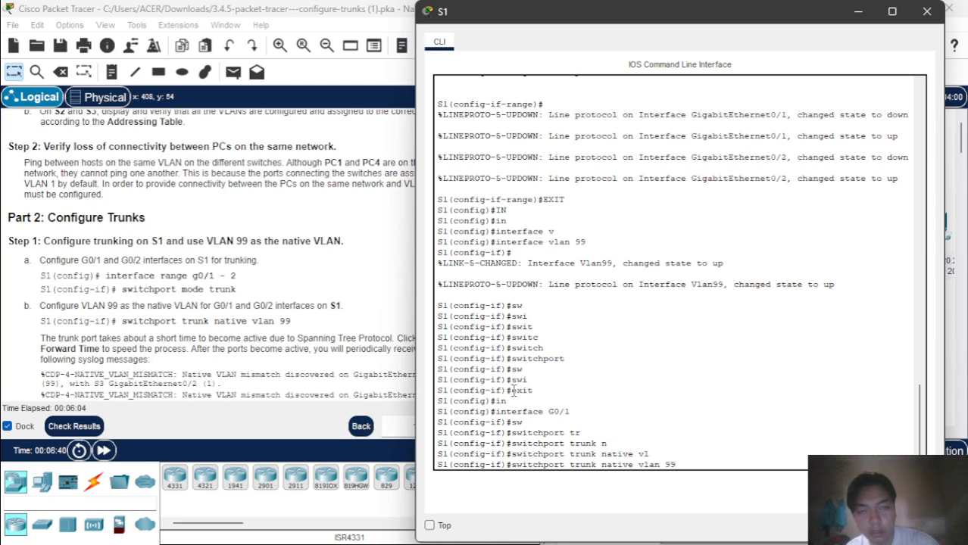
{"action": "left_click_drag", "start_coordinate": [622, 25], "coordinate": [712, 50]}
{"action": "key", "text": "Return"}
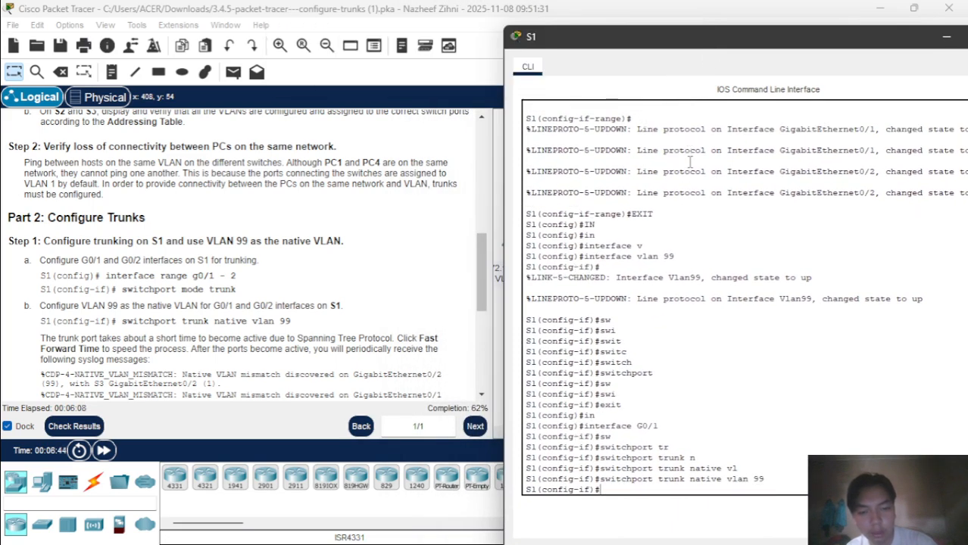
{"action": "type", "text": "e"}
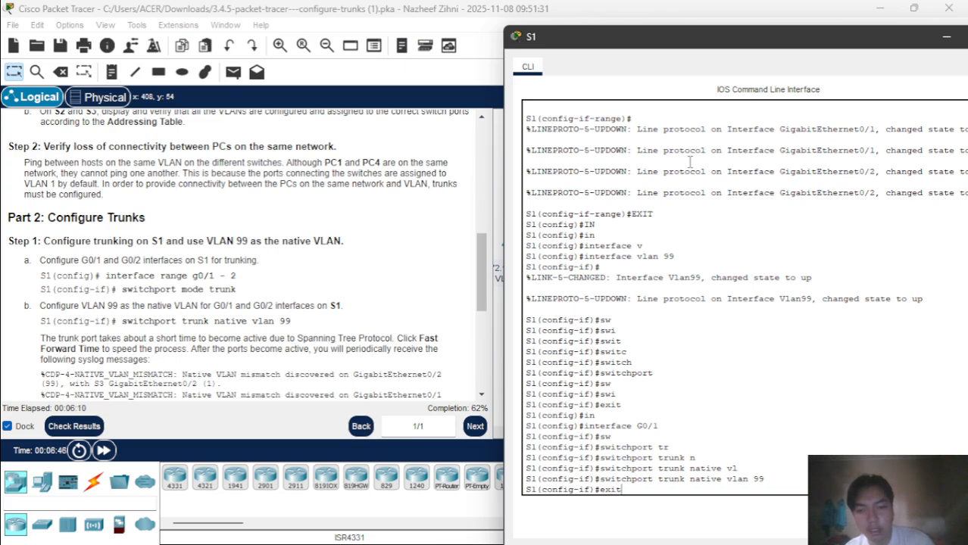
{"action": "type", "text": "xit"}
{"action": "key", "text": "Return"}
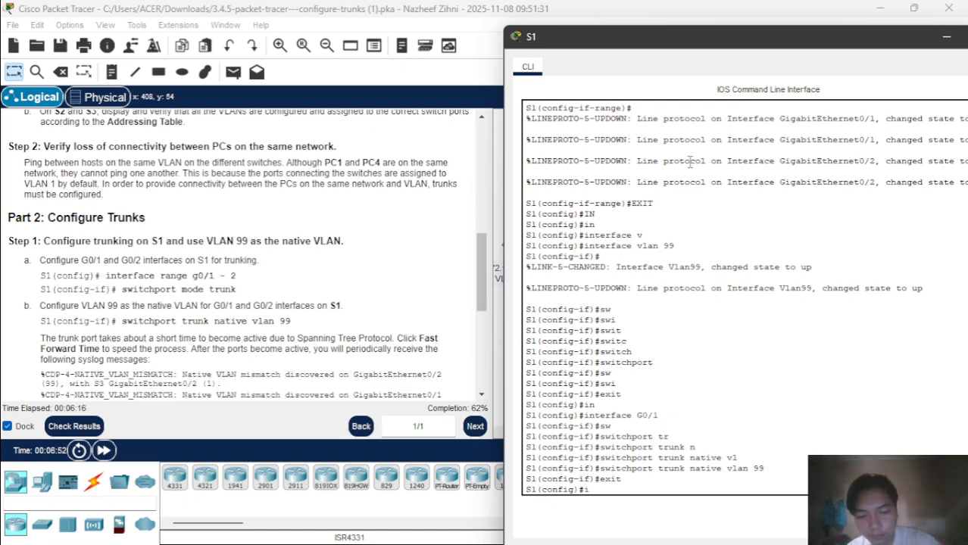
Set switchport trunk native vlan 99 on S1's G0/2.
{"action": "type", "text": "i"}
{"action": "key", "text": "Tab"}
{"action": "type", "text": "n"}
{"action": "key", "text": "Tab"}
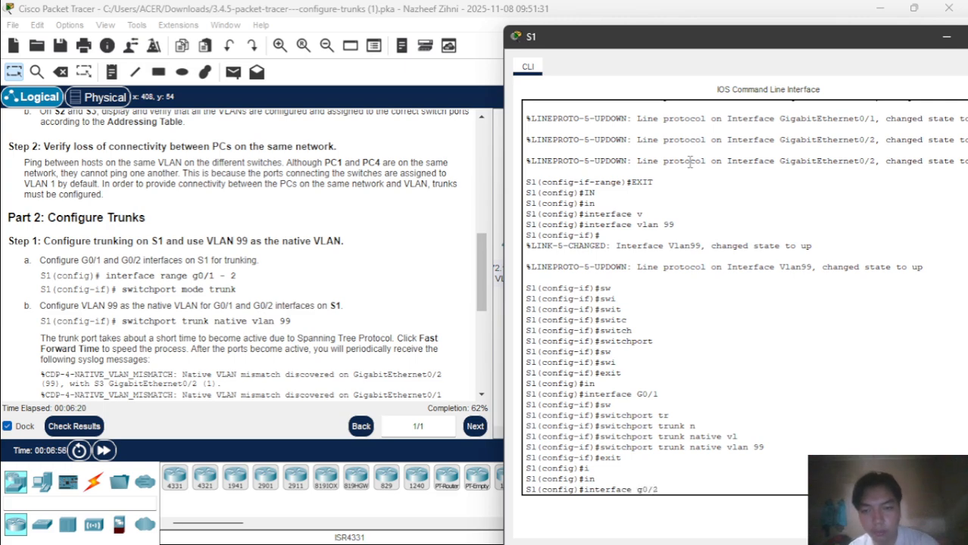
{"action": "type", "text": "g0/2"}
{"action": "key", "text": "Return"}
{"action": "type", "text": "sw"}
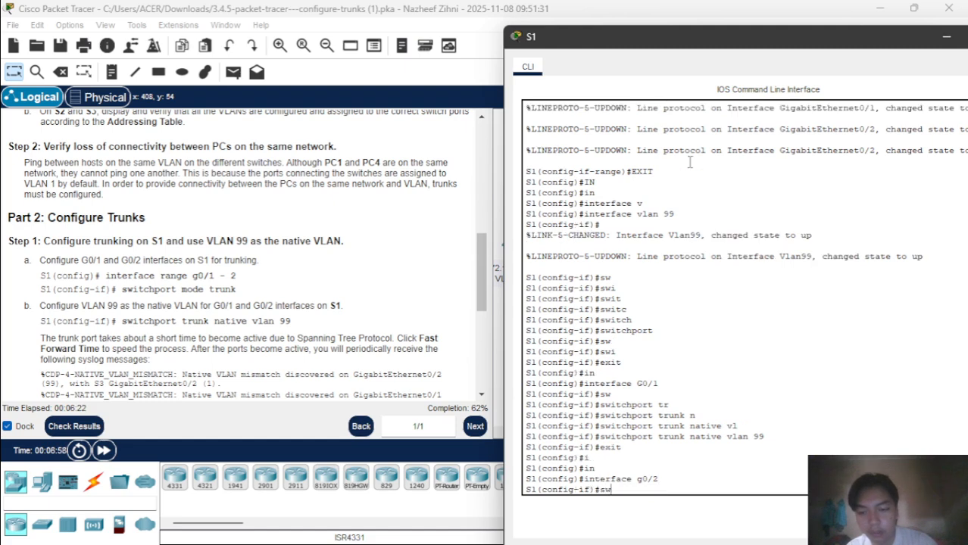
{"action": "key", "text": "Tab"}
{"action": "type", "text": "i"}
{"action": "key", "text": "Tab"}
{"action": "type", "text": "m"}
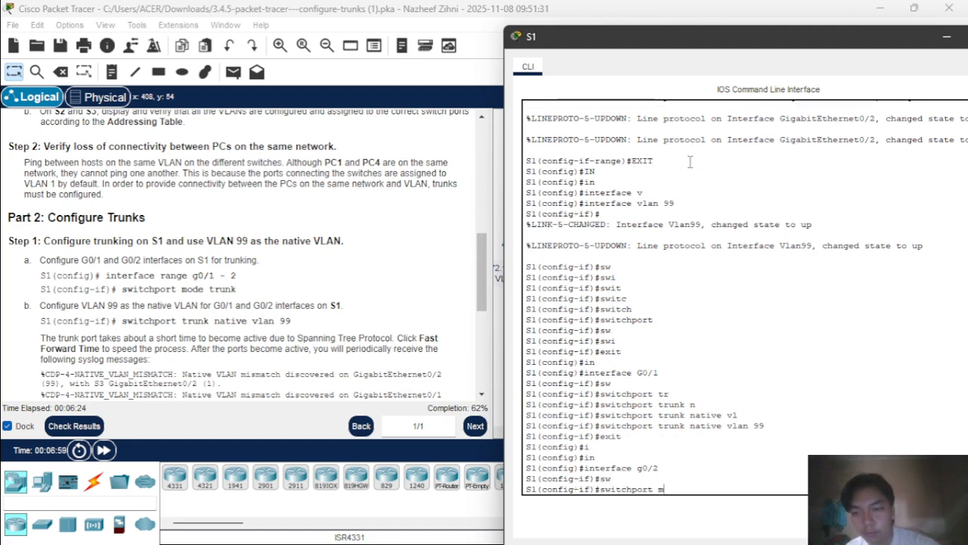
{"action": "key", "text": "BackSpace"}
{"action": "type", "text": "t"}
{"action": "key", "text": "Tab"}
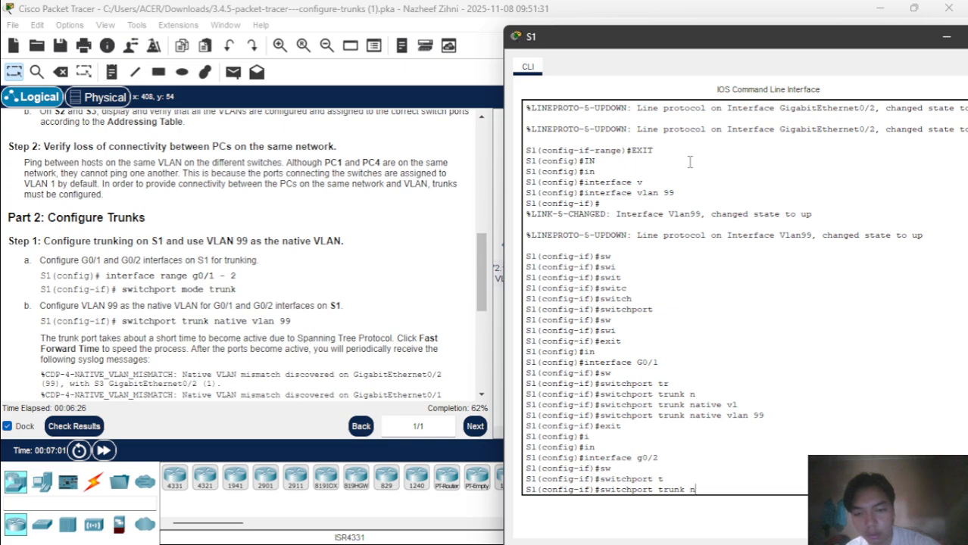
{"action": "type", "text": "n"}
{"action": "key", "text": "Tab"}
{"action": "type", "text": "vl"}
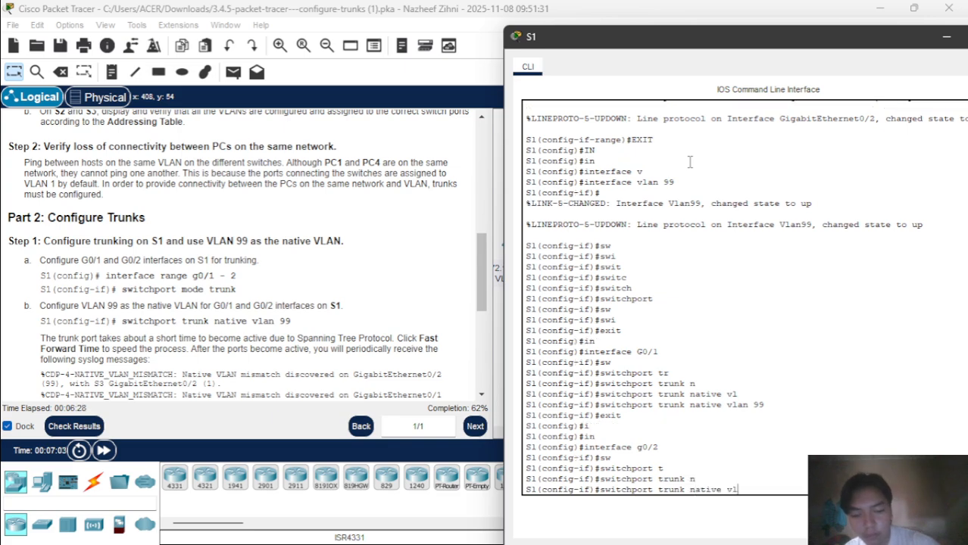
{"action": "key", "text": "Tab"}
{"action": "type", "text": "99"}
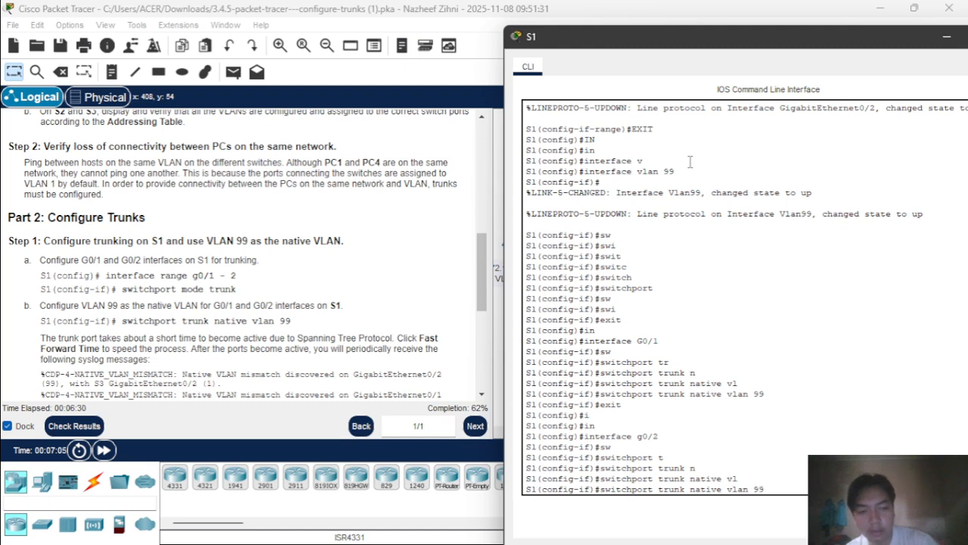
{"action": "key", "text": "Return"}
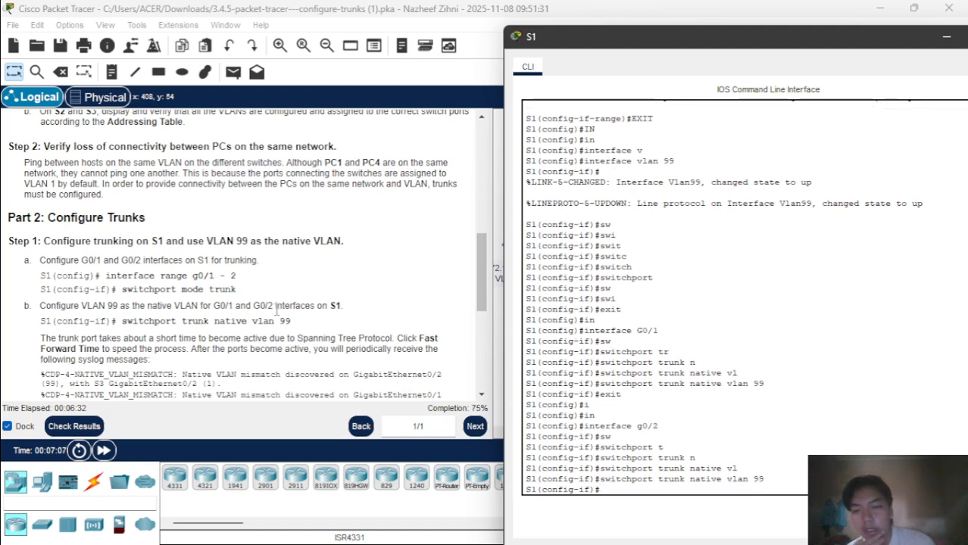
{"action": "scroll", "coordinate": [274, 310], "scroll_direction": "down", "scroll_amount": 3}
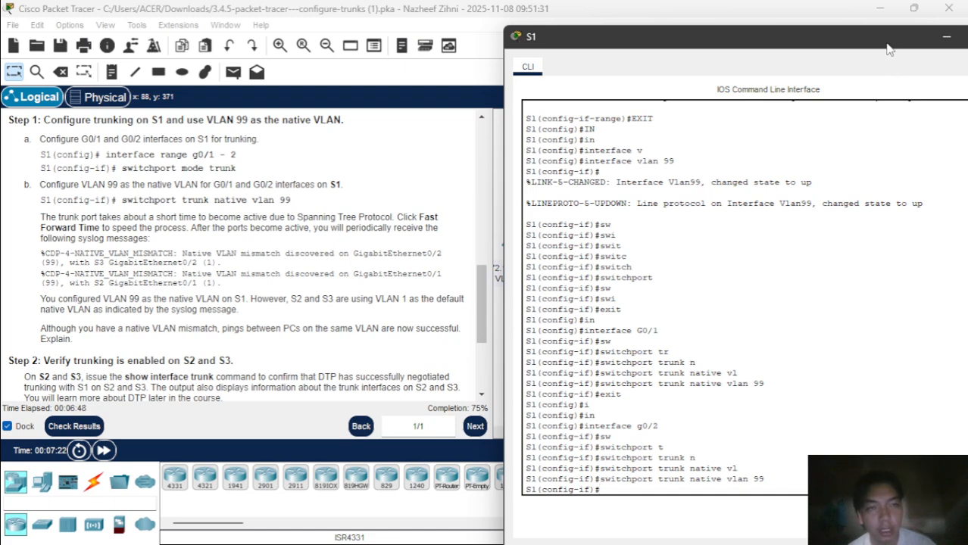
Close S1's console and send a simple test PDU from PC1 to PC4.
{"action": "double_click", "coordinate": [836, 38]}
{"action": "left_click", "coordinate": [948, 8]}
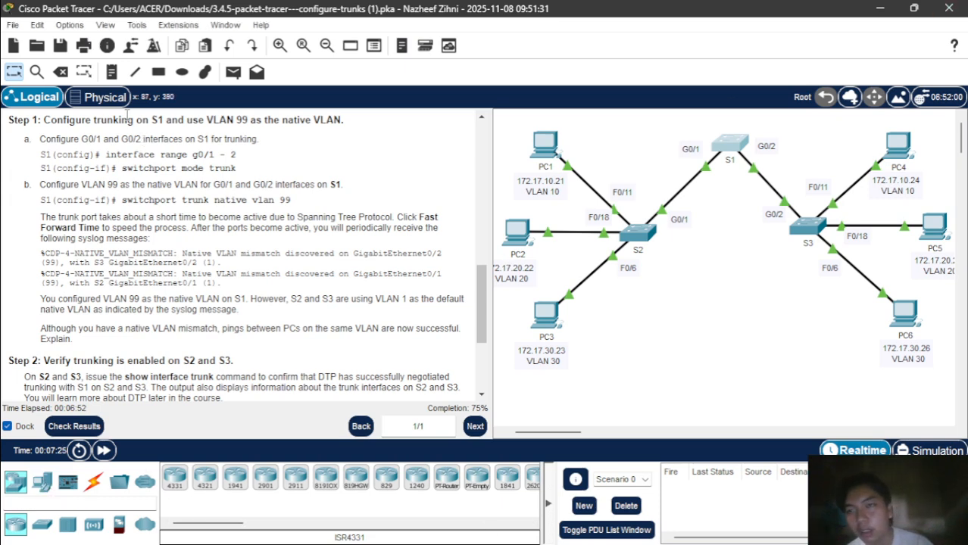
{"action": "left_click", "coordinate": [234, 72]}
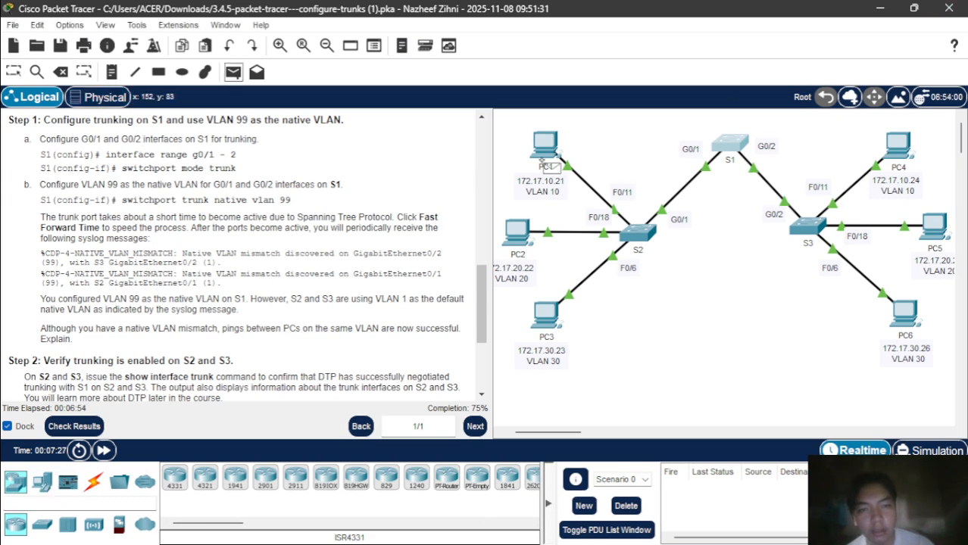
{"action": "left_click", "coordinate": [545, 144]}
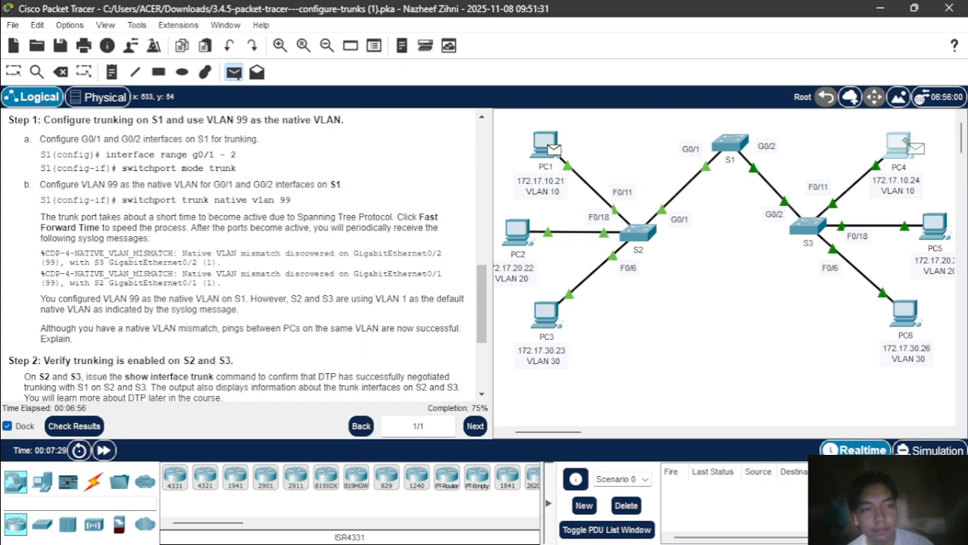
{"action": "left_click", "coordinate": [908, 148]}
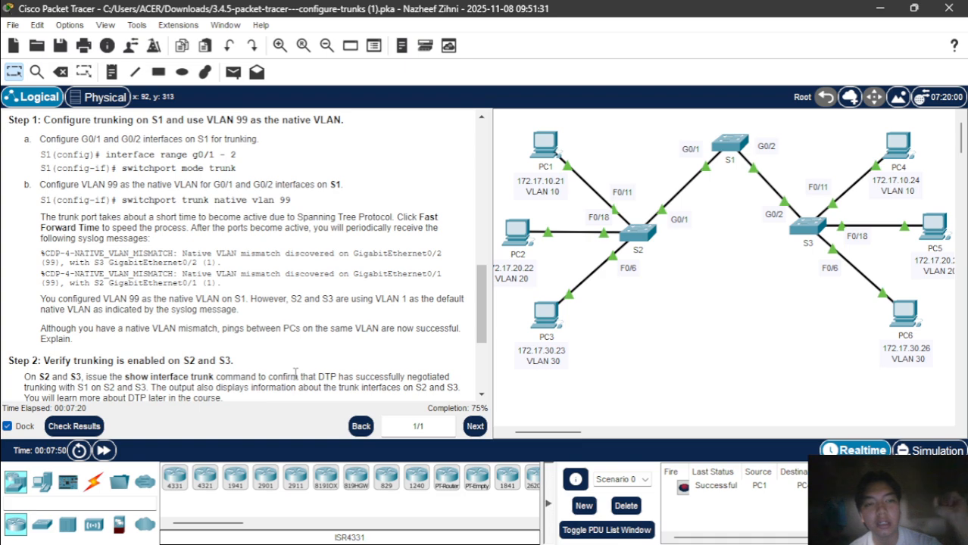
Scroll the instructions, briefly check S2, and delete the PC1-to-PC4 test packet.
{"action": "scroll", "coordinate": [269, 356], "scroll_direction": "down", "scroll_amount": 2}
{"action": "scroll", "coordinate": [269, 356], "scroll_direction": "down", "scroll_amount": 3}
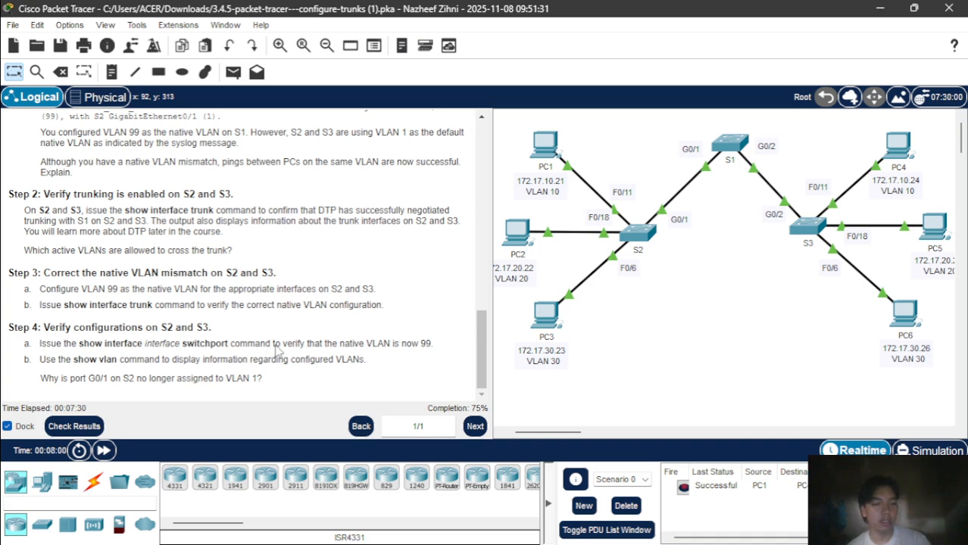
{"action": "left_click", "coordinate": [640, 235]}
{"action": "left_click", "coordinate": [776, 20]}
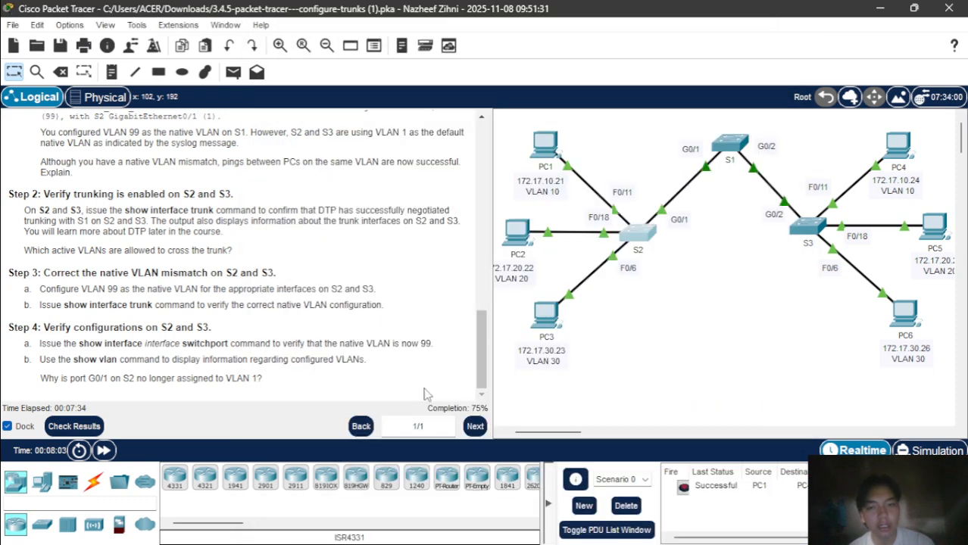
{"action": "left_click", "coordinate": [623, 509]}
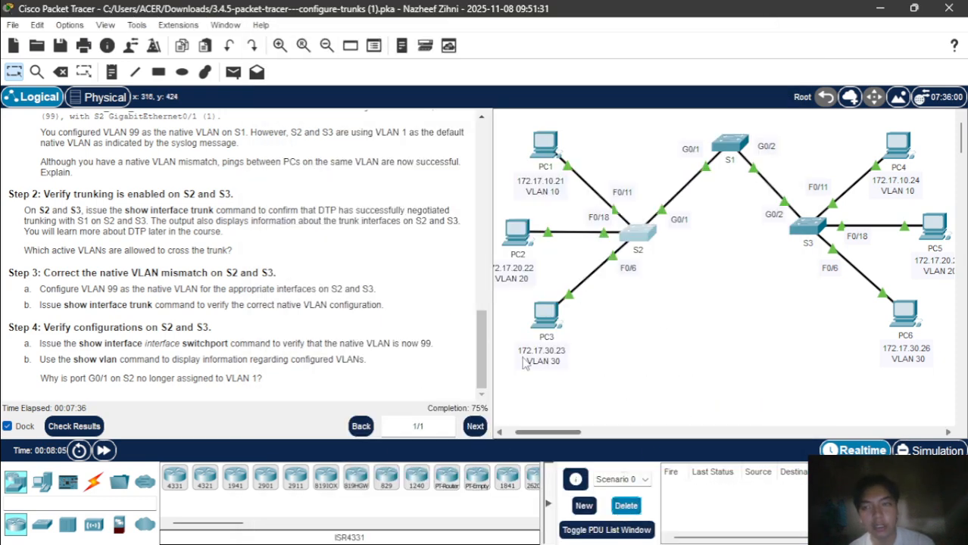
Send a simple PDU from PC2 to PC5, delete that entry, and bring up S2's console.
{"action": "left_click", "coordinate": [233, 72]}
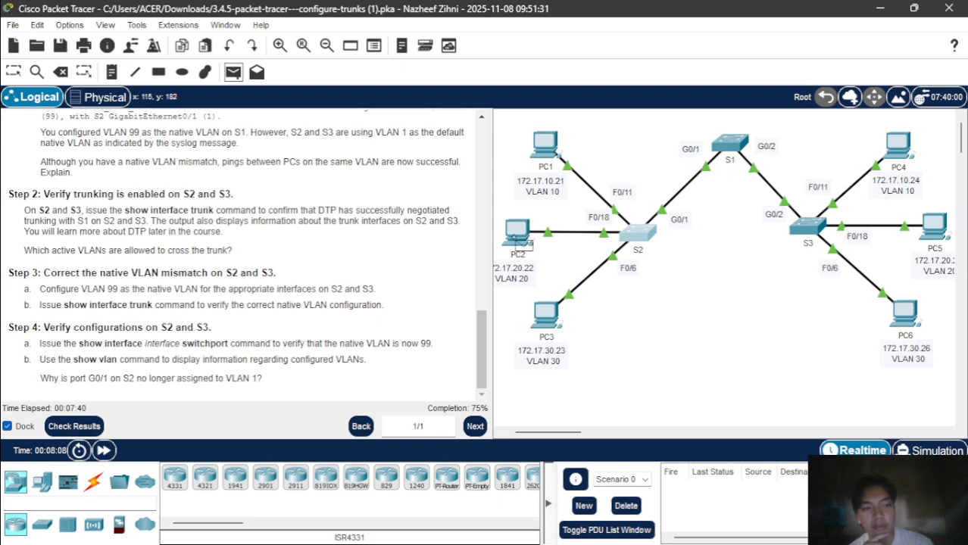
{"action": "left_click", "coordinate": [519, 239]}
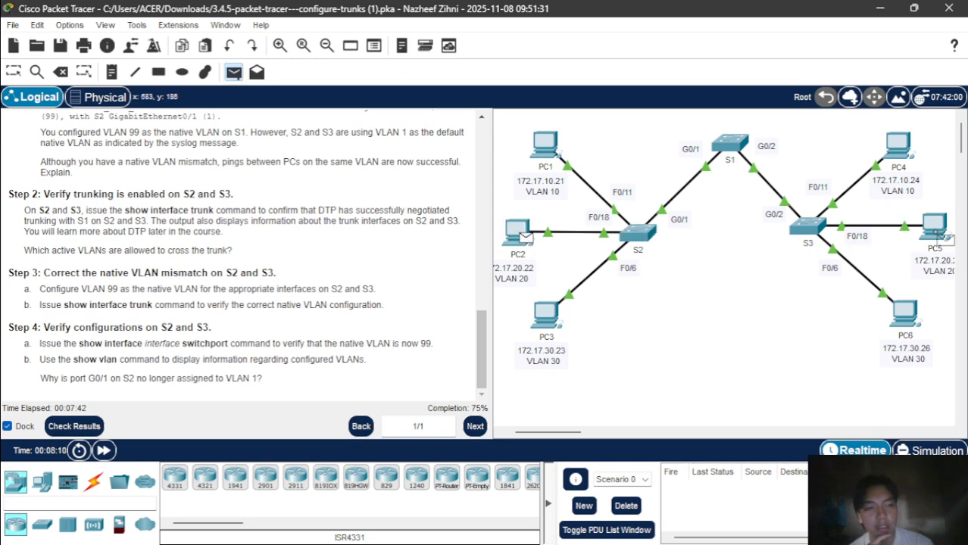
{"action": "left_click", "coordinate": [927, 224]}
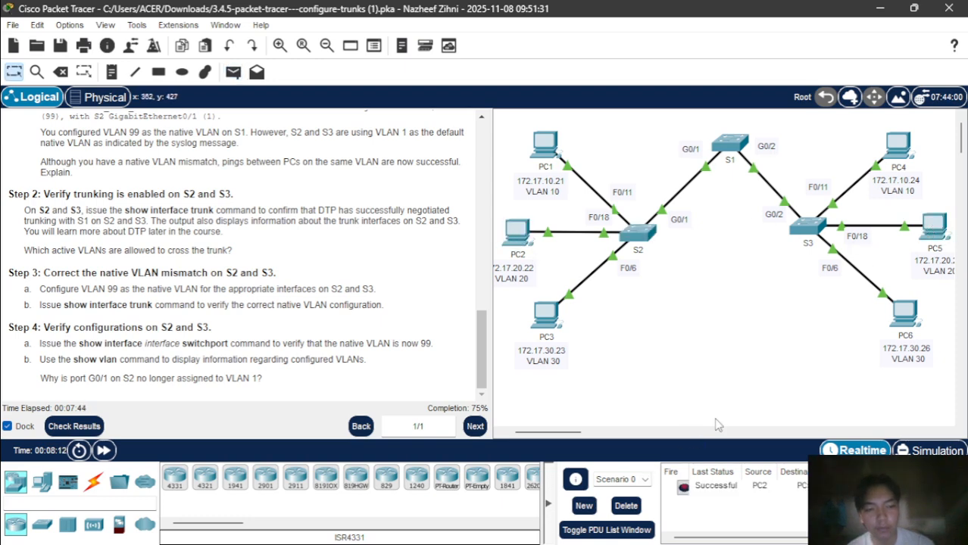
{"action": "left_click", "coordinate": [621, 509]}
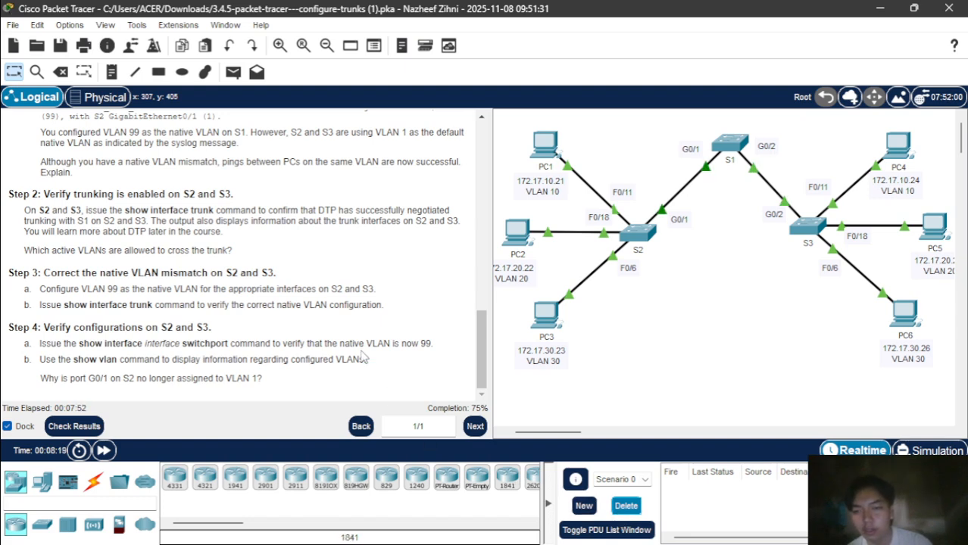
{"action": "left_click", "coordinate": [640, 235]}
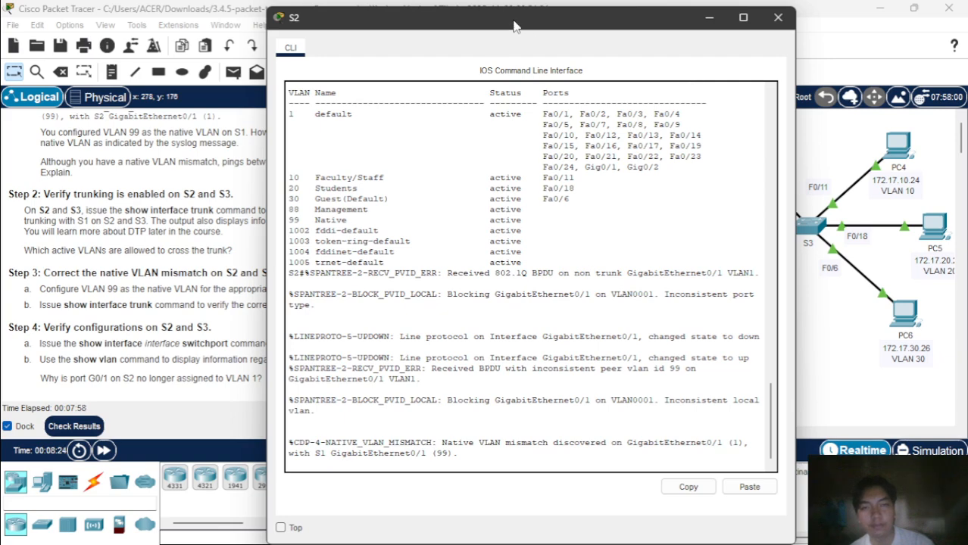
On S2, run enable, then conf t for global configuration mode.
{"action": "left_click_drag", "start_coordinate": [517, 17], "coordinate": [720, 38]}
{"action": "key", "text": "Return"}
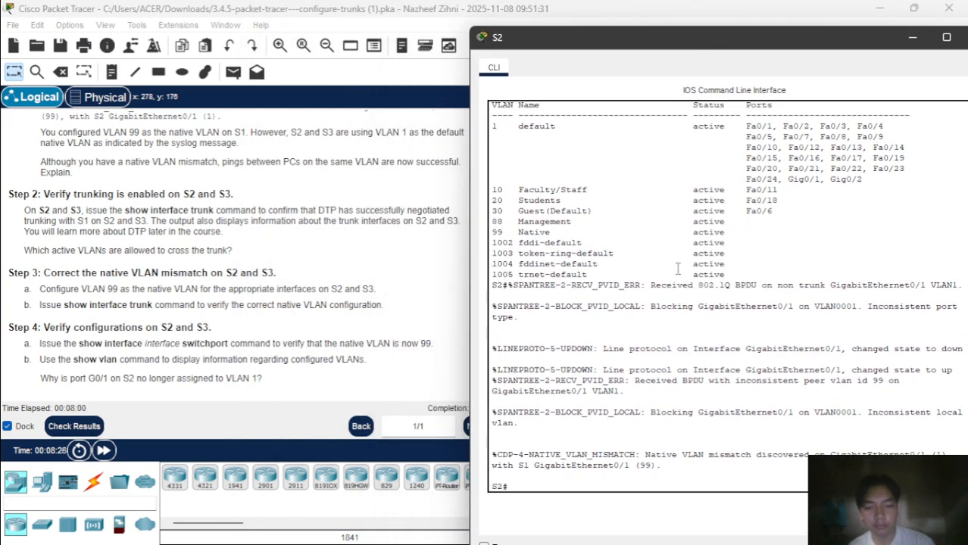
{"action": "type", "text": "e"}
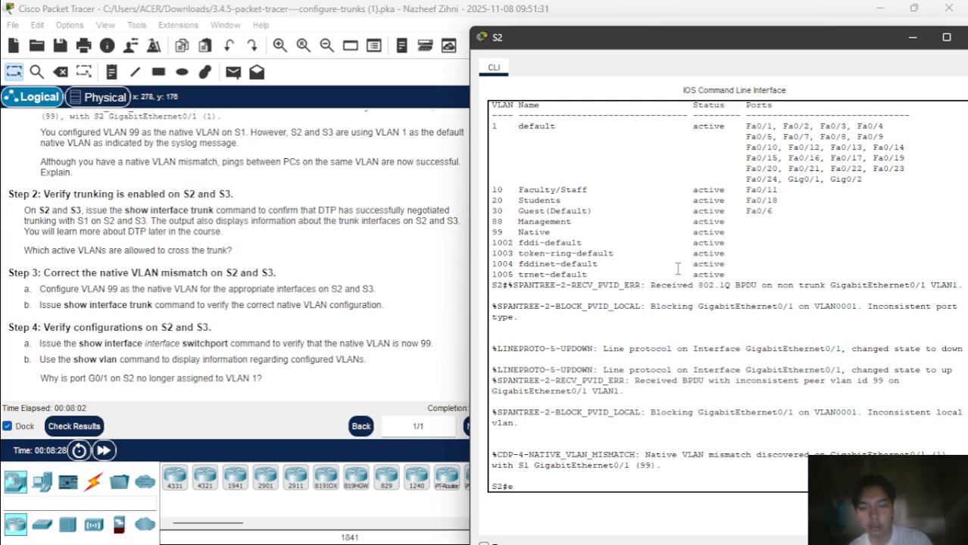
{"action": "type", "text": "n"}
{"action": "key", "text": "Return"}
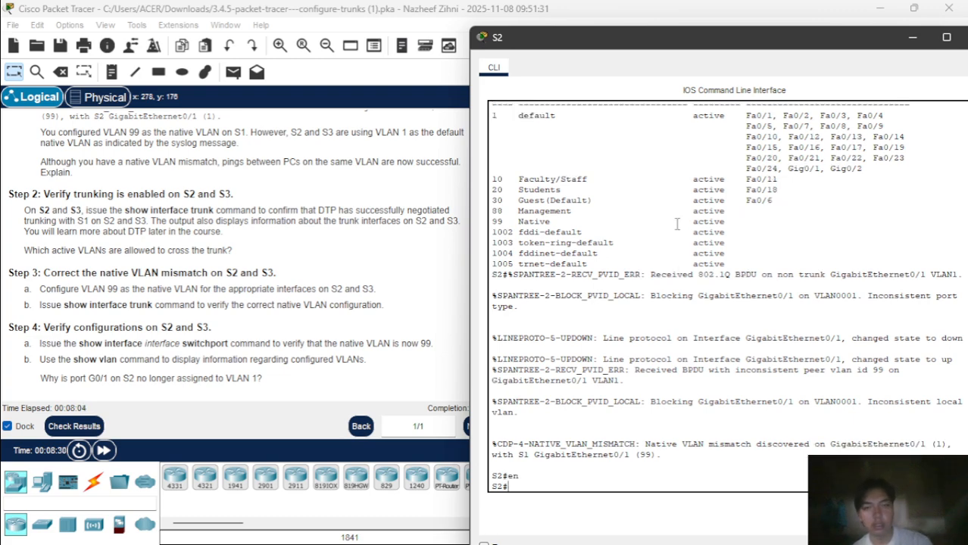
{"action": "left_click_drag", "start_coordinate": [681, 49], "coordinate": [717, 45]}
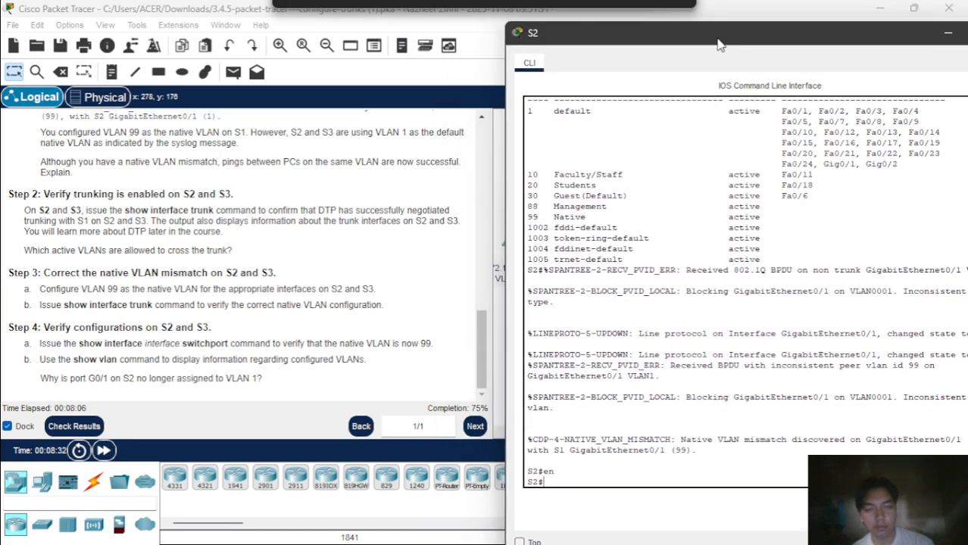
{"action": "key", "text": "Return"}
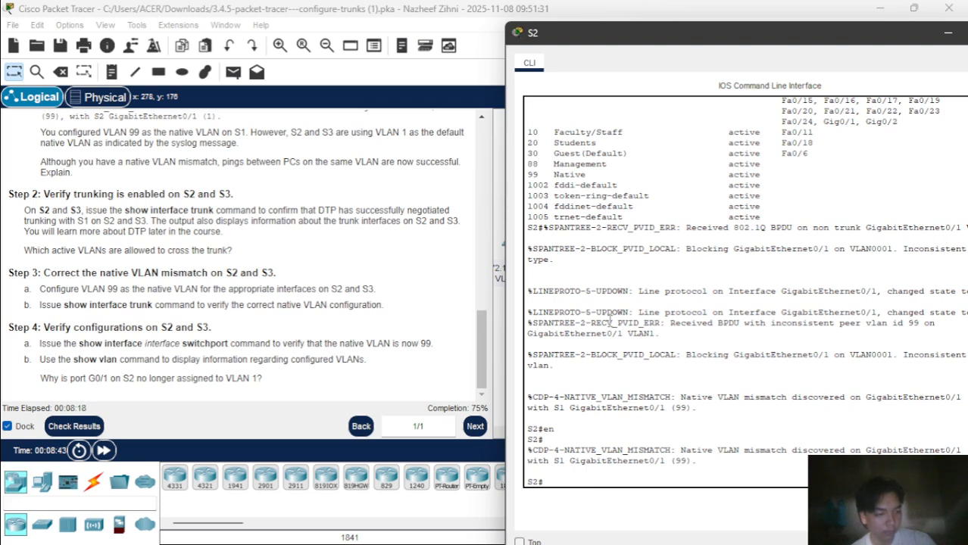
{"action": "type", "text": "n"}
{"action": "key", "text": "Tab"}
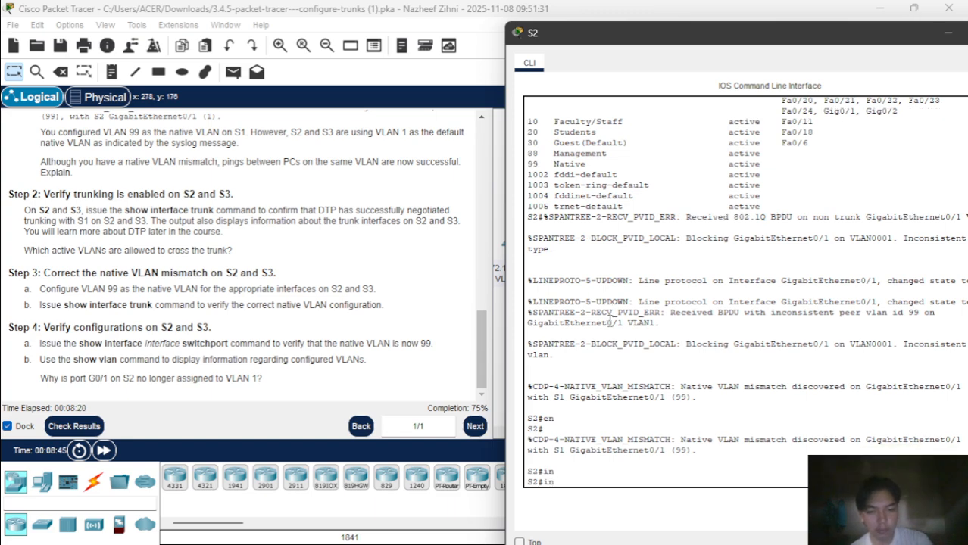
{"action": "type", "text": "conf t"}
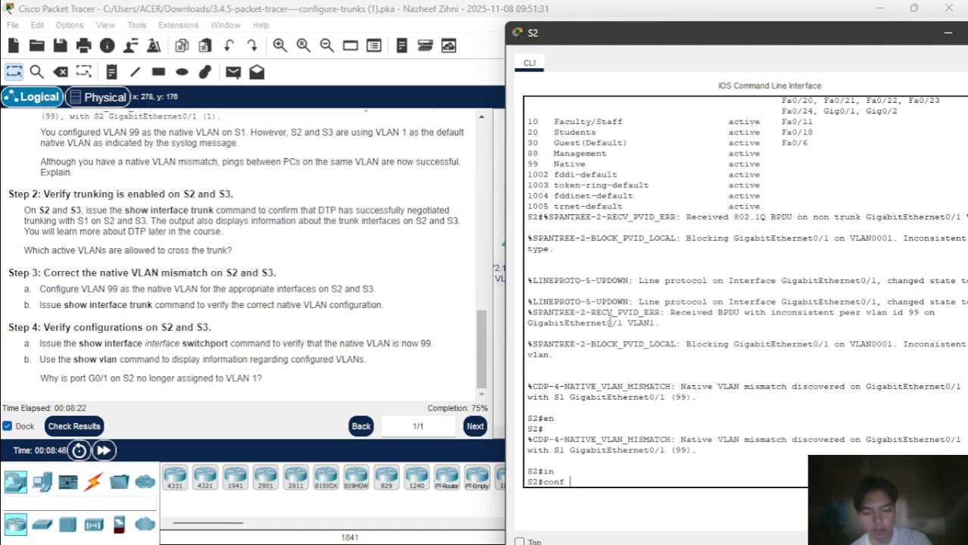
{"action": "key", "text": "Return"}
Put S2's interface g0/1 into switchport mode trunk.
{"action": "type", "text": "in"}
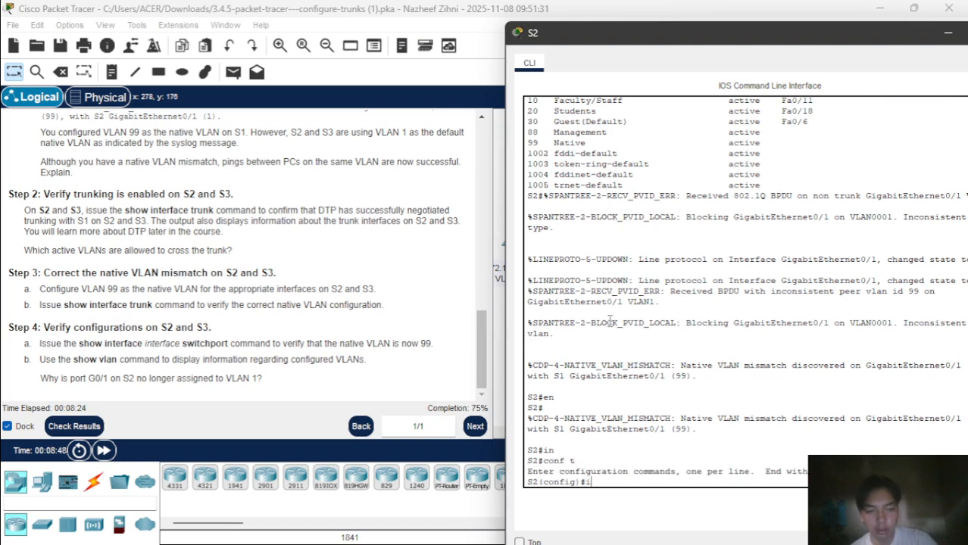
{"action": "key", "text": "Tab"}
{"action": "type", "text": "g"}
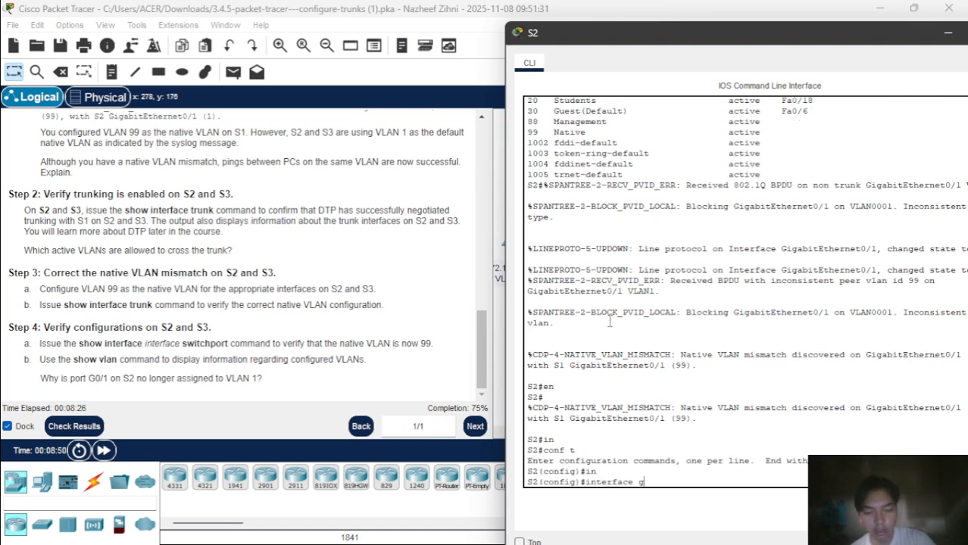
{"action": "type", "text": "0/1"}
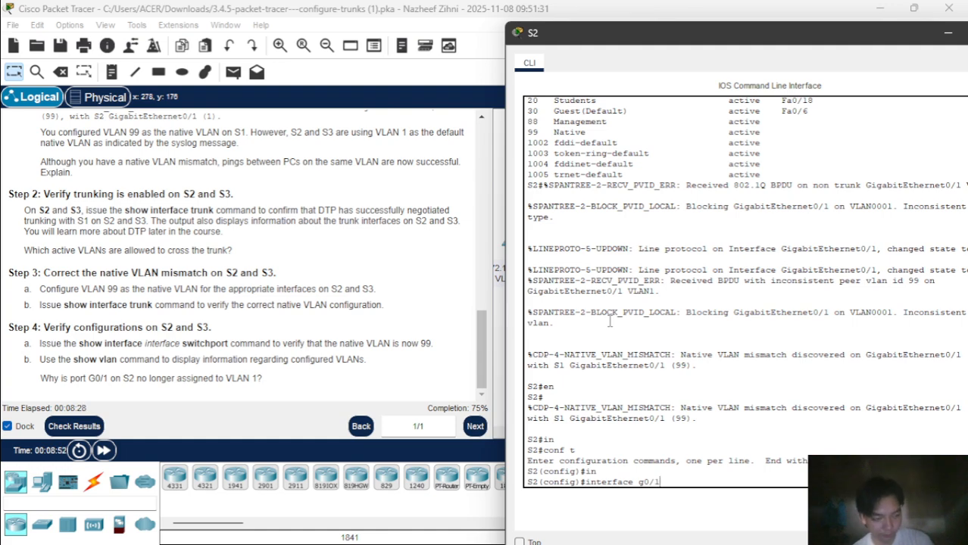
{"action": "key", "text": "Return"}
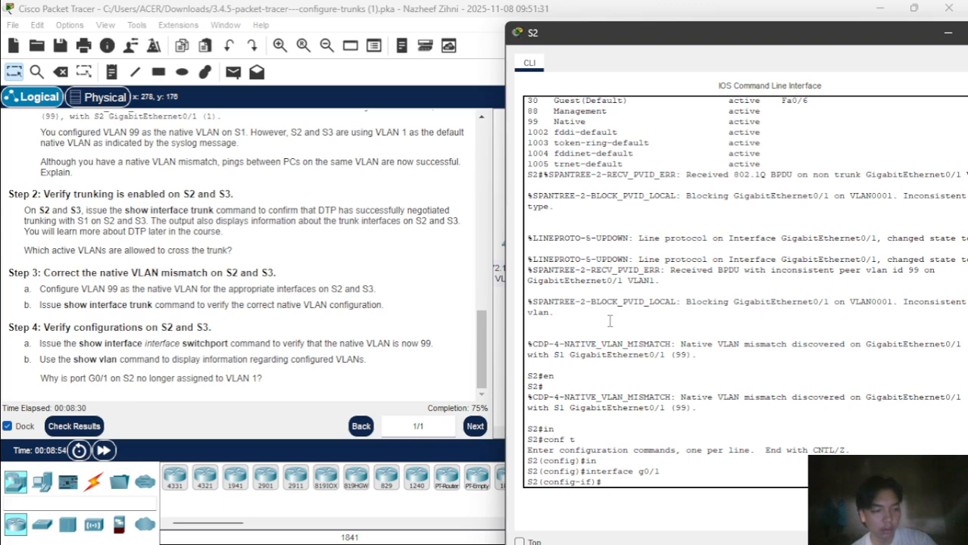
{"action": "type", "text": "s"}
{"action": "key", "text": "Tab"}
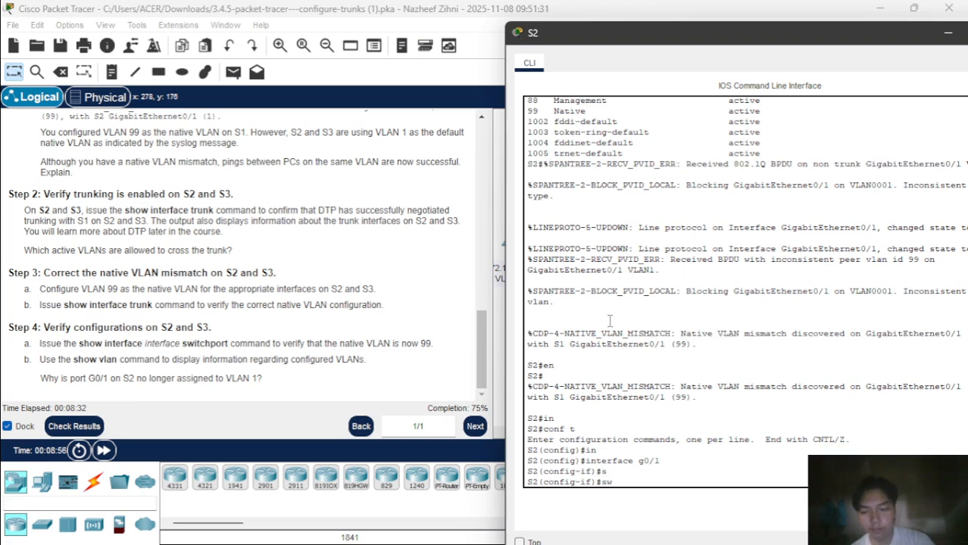
{"action": "type", "text": "w"}
{"action": "key", "text": "Tab"}
{"action": "type", "text": "mo"}
{"action": "key", "text": "Tab"}
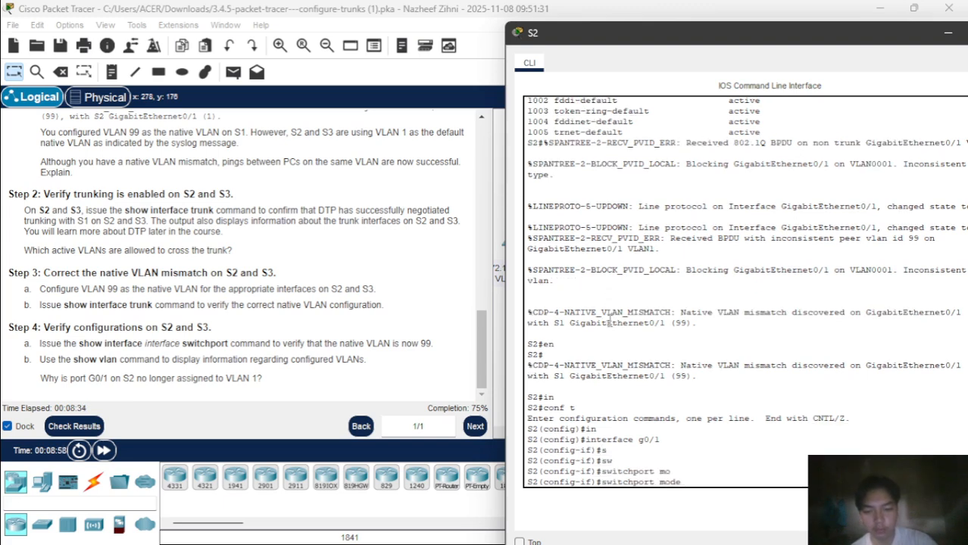
{"action": "type", "text": "tr"}
{"action": "key", "text": "Tab"}
{"action": "key", "text": "Return"}
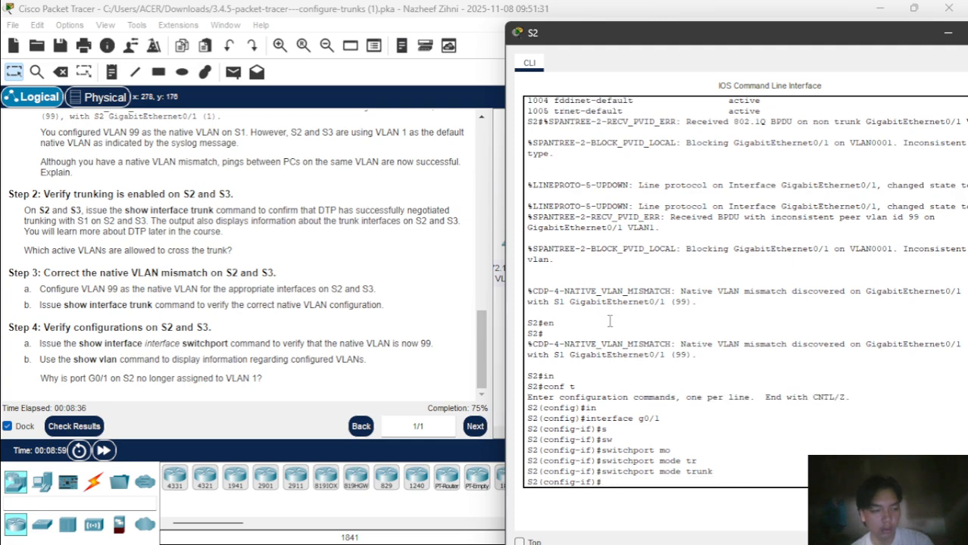
Set native VLAN 99 on S2's g0/1 trunk and return to the topology view.
{"action": "type", "text": "sw"}
{"action": "key", "text": "Tab"}
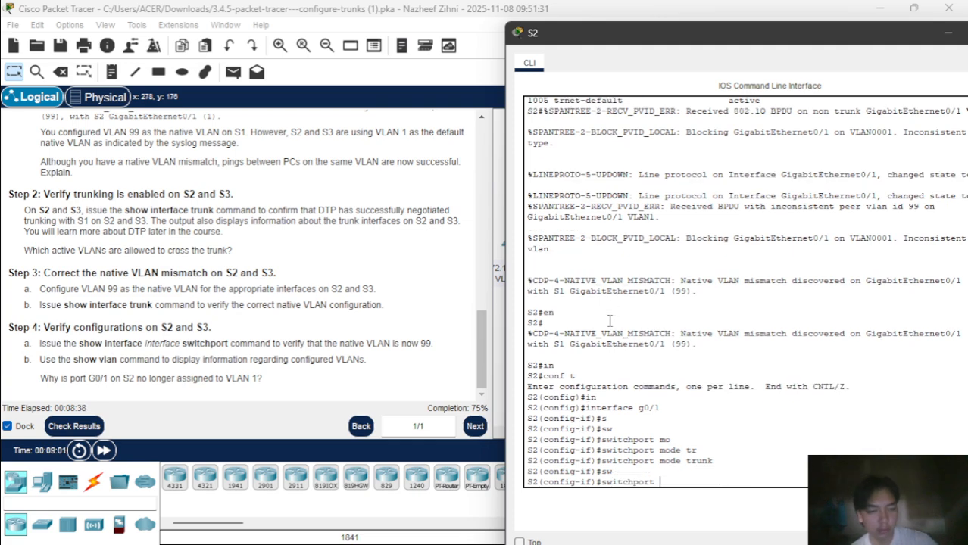
{"action": "type", "text": "tr"}
{"action": "key", "text": "Tab"}
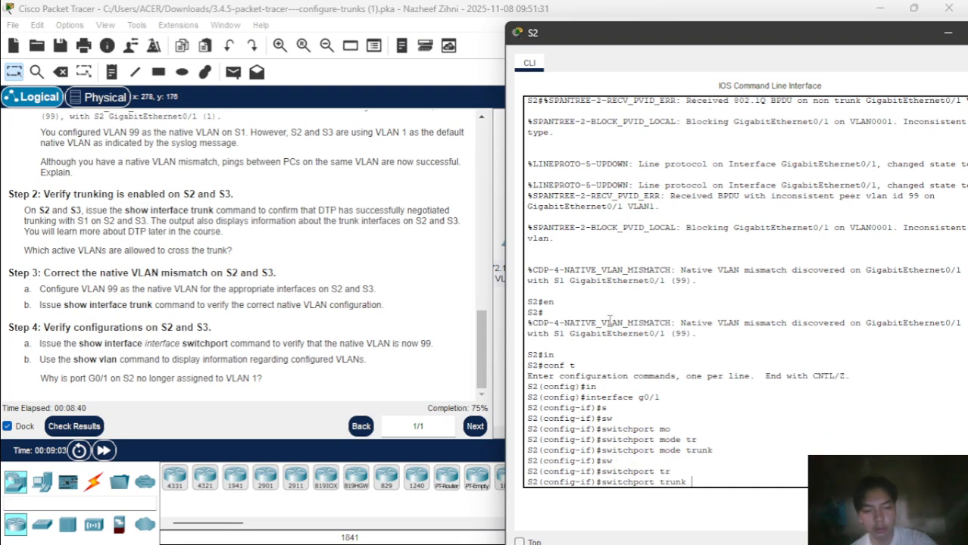
{"action": "type", "text": "na"}
{"action": "key", "text": "Tab"}
{"action": "type", "text": "vl"}
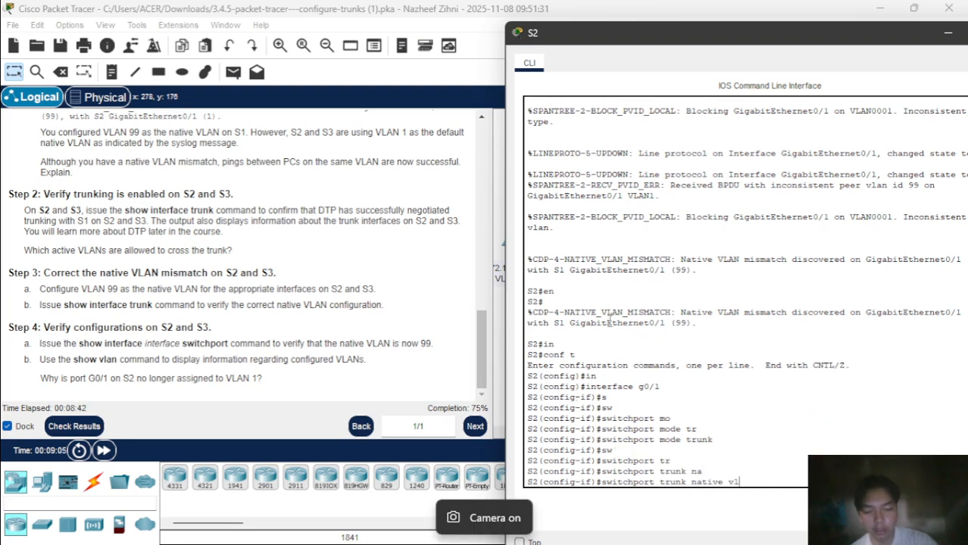
{"action": "key", "text": "Tab"}
{"action": "type", "text": "99"}
{"action": "key", "text": "Return"}
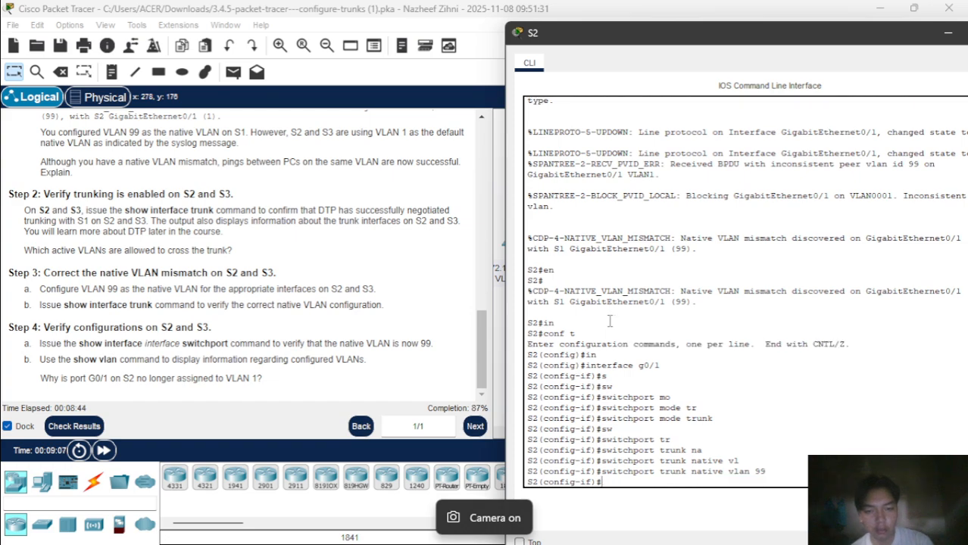
{"action": "left_click", "coordinate": [401, 339]}
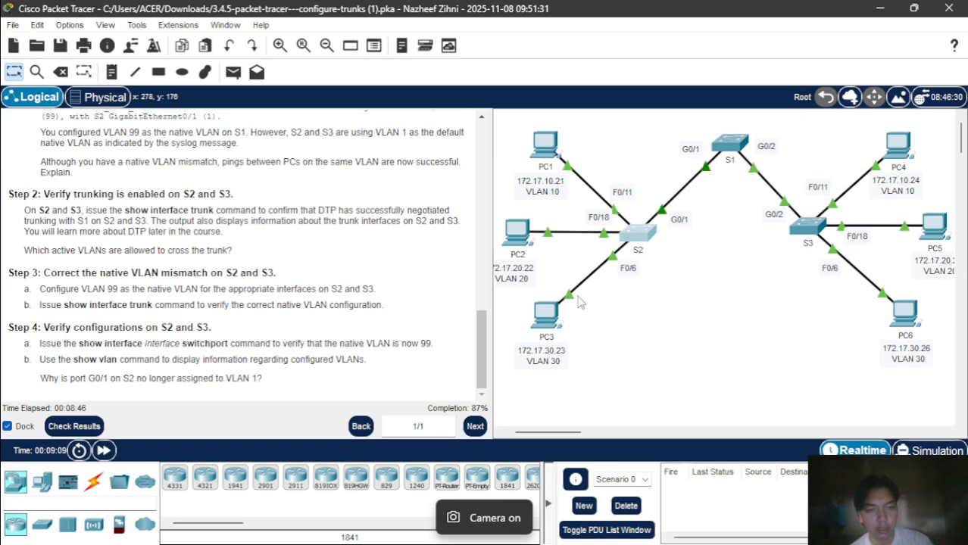
On S3's CLI, enter global configuration mode and select interface g0/2.
{"action": "left_click", "coordinate": [807, 225]}
{"action": "key", "text": "Return"}
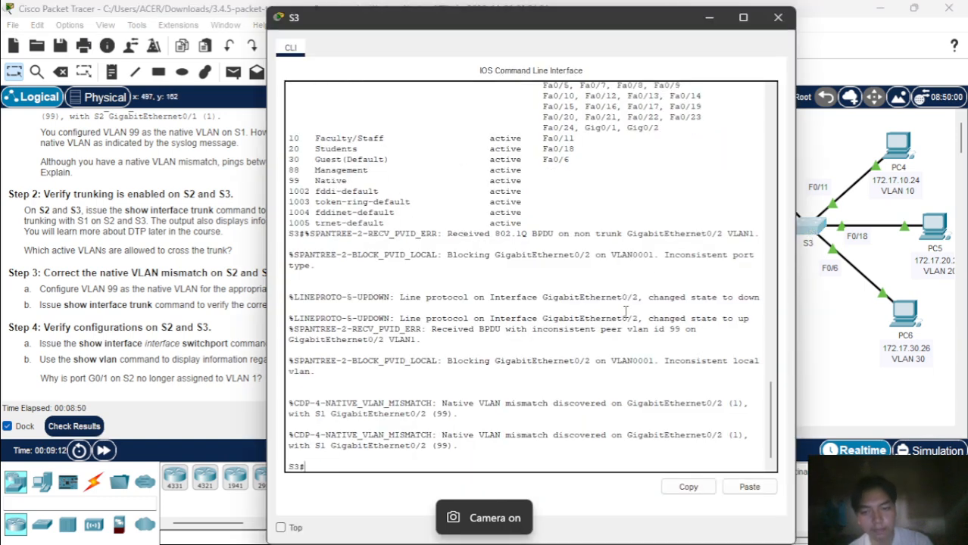
{"action": "type", "text": "conf "}
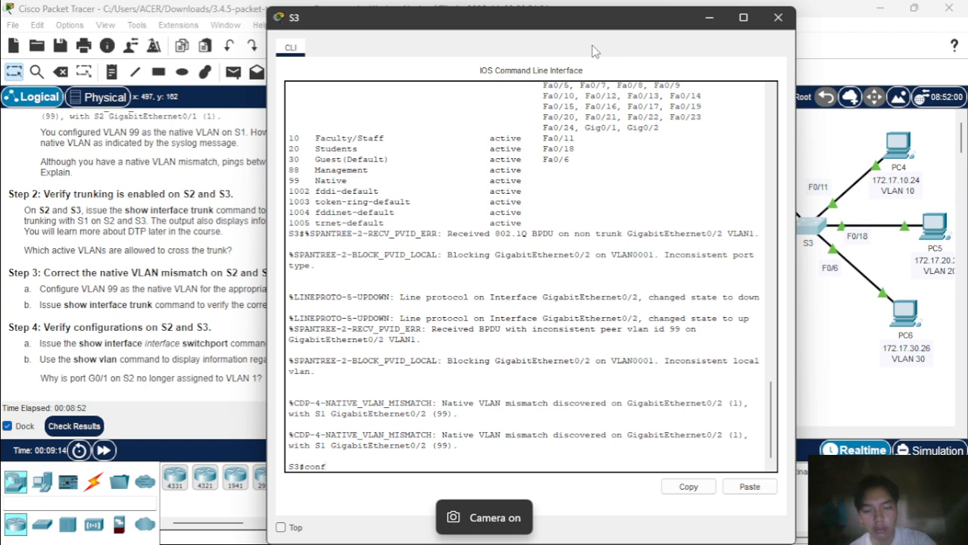
{"action": "type", "text": "t"}
{"action": "key", "text": "Return"}
{"action": "type", "text": "sw"}
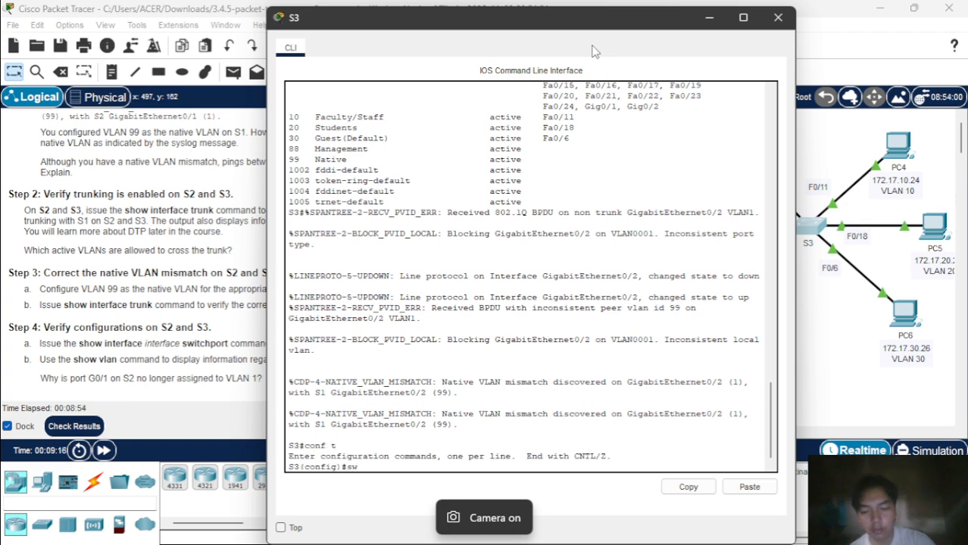
{"action": "key", "text": "Tab"}
{"action": "type", "text": "mo"}
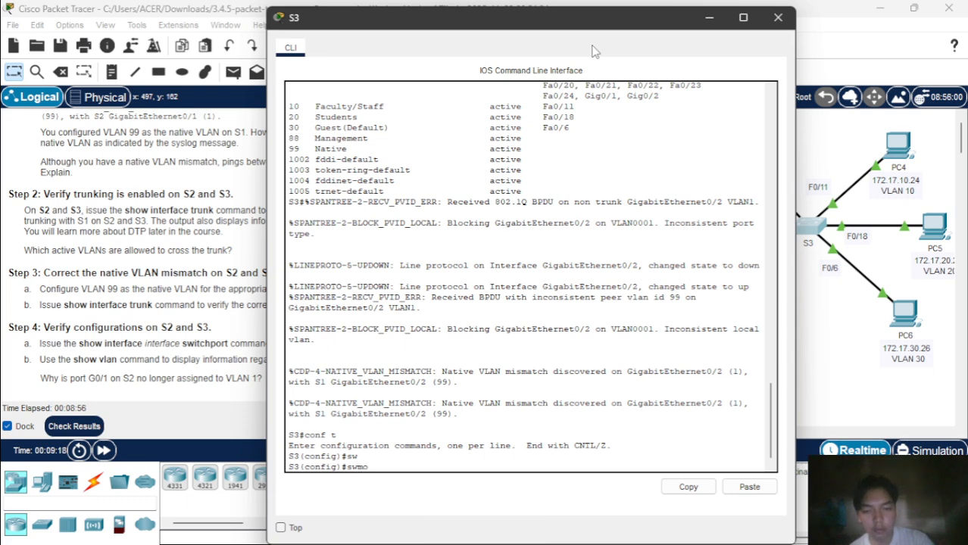
{"action": "key", "text": "Tab"}
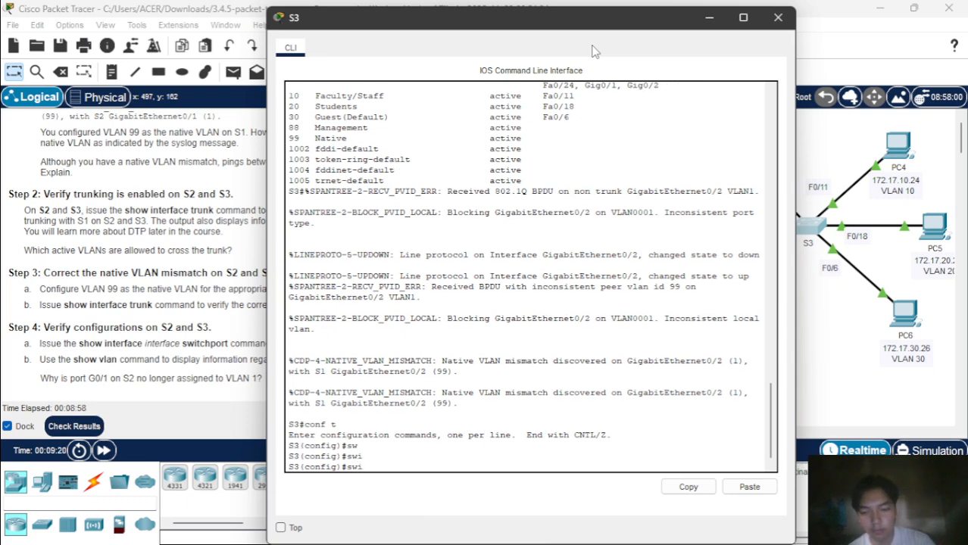
{"action": "key", "text": "BackSpace"}
{"action": "type", "text": "in"}
{"action": "key", "text": "Tab"}
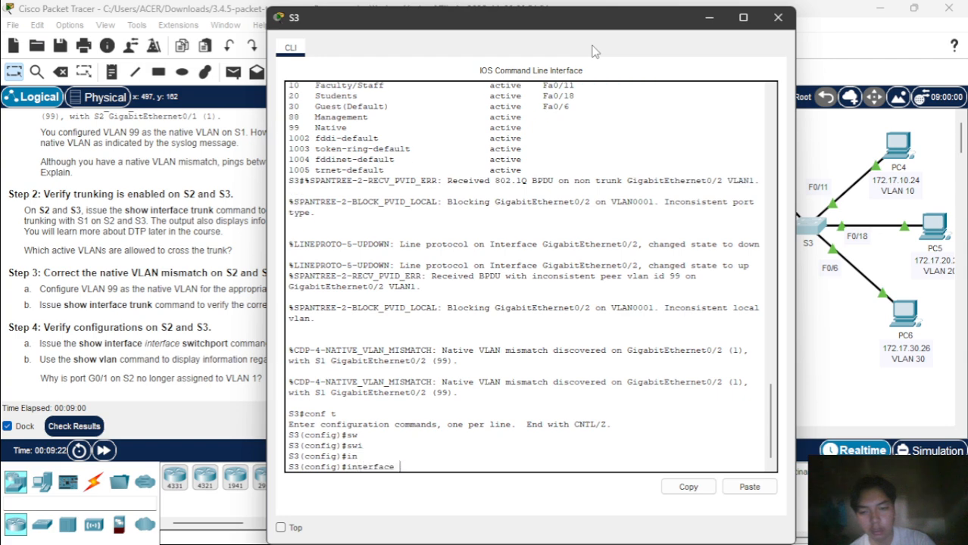
{"action": "type", "text": "g0/2"}
{"action": "key", "text": "Return"}
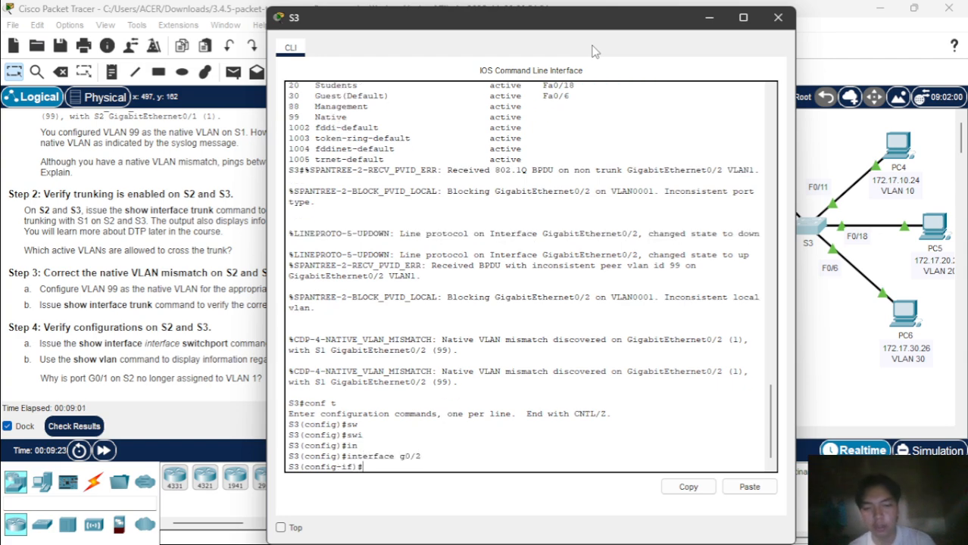
Set S3's g0/2 to switchport mode trunk.
{"action": "type", "text": "sw"}
{"action": "key", "text": "Tab"}
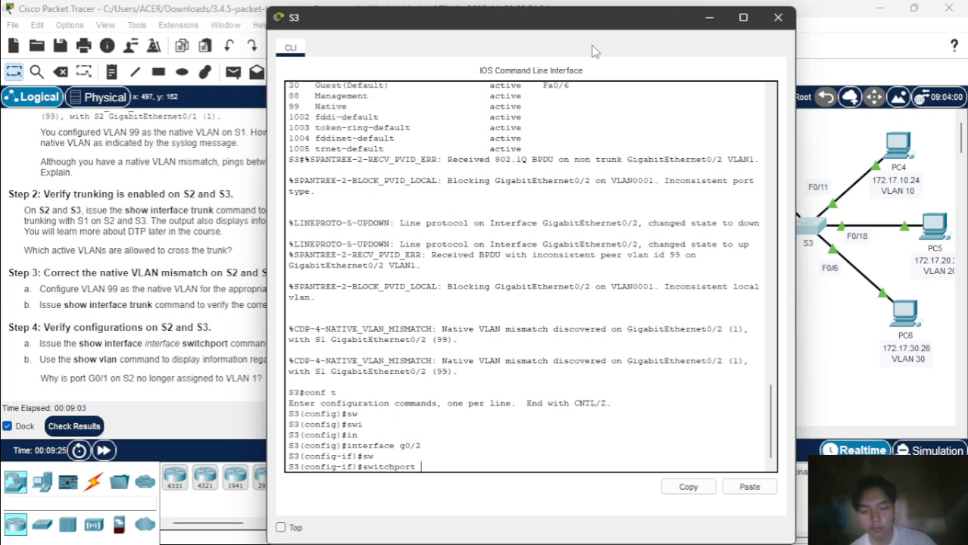
{"action": "type", "text": "mo"}
{"action": "key", "text": "Tab"}
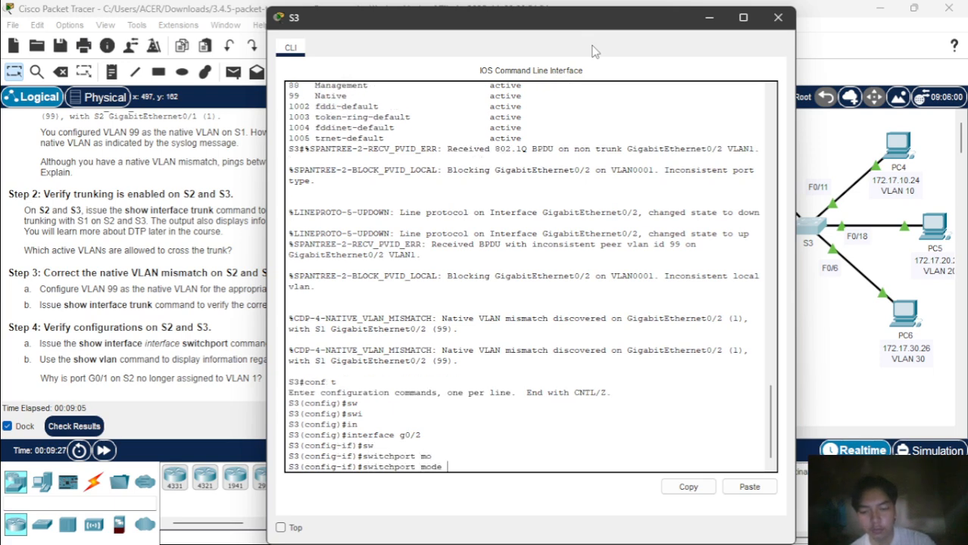
{"action": "type", "text": "tr"}
{"action": "key", "text": "Tab"}
{"action": "key", "text": "Return"}
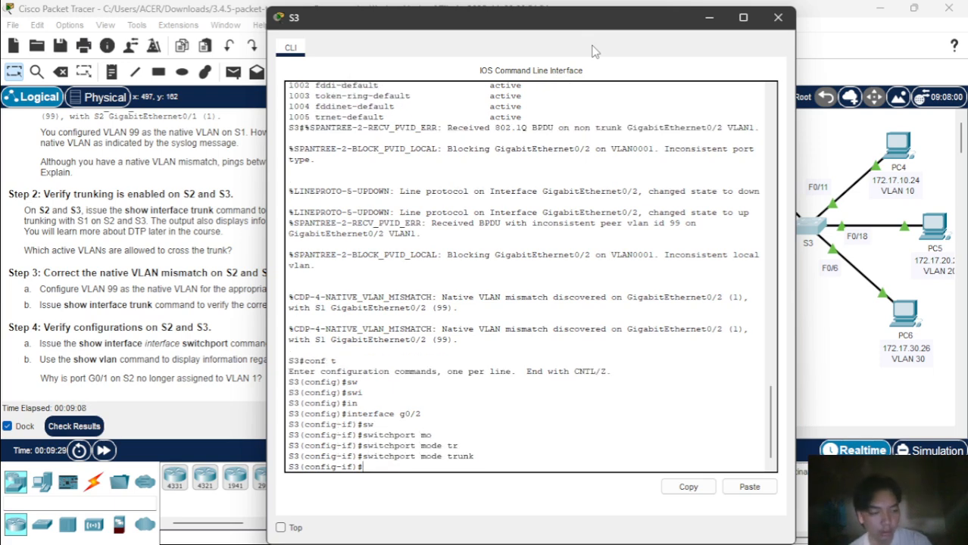
Assign native VLAN 99 to the g0/2 trunk on S3.
{"action": "type", "text": "sw"}
{"action": "key", "text": "Tab"}
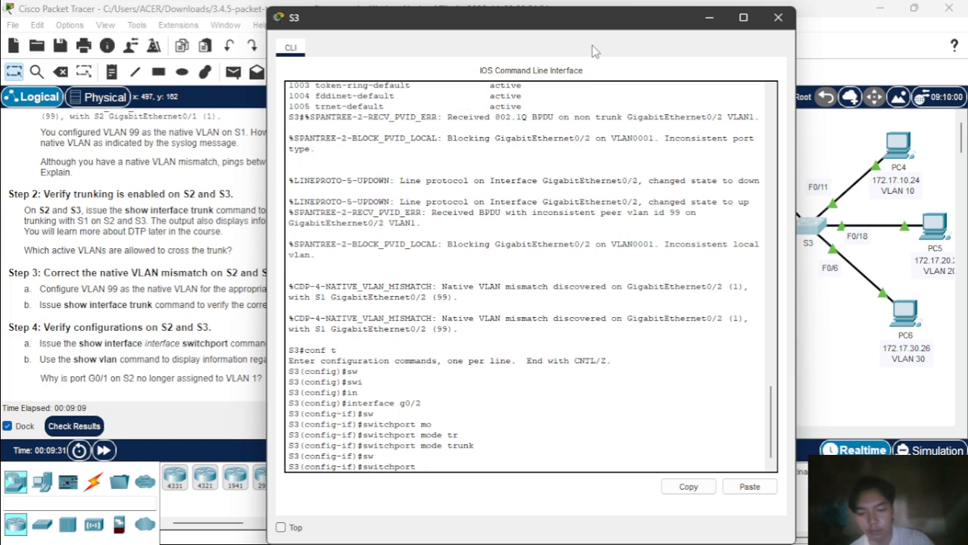
{"action": "type", "text": "tr"}
{"action": "key", "text": "Tab"}
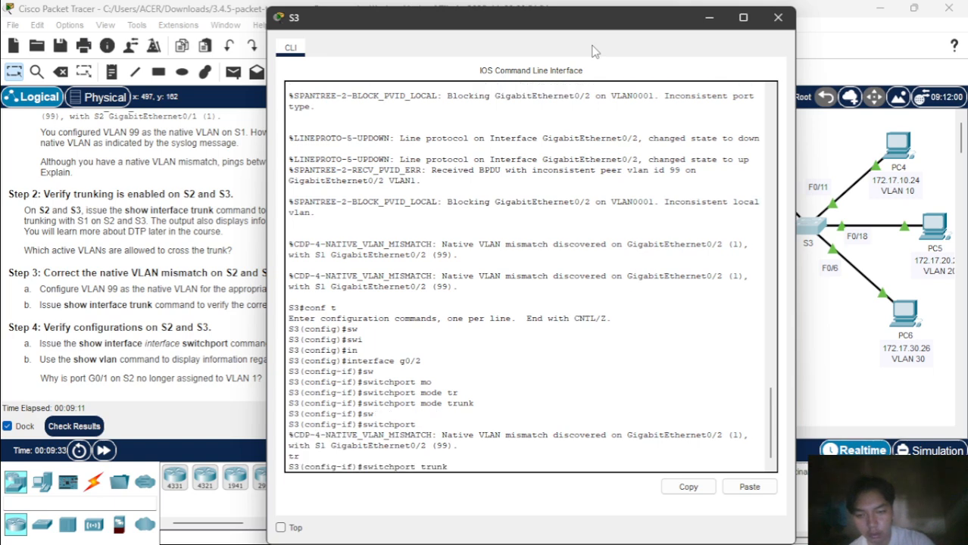
{"action": "type", "text": "n"}
{"action": "key", "text": "Tab"}
{"action": "type", "text": "vl"}
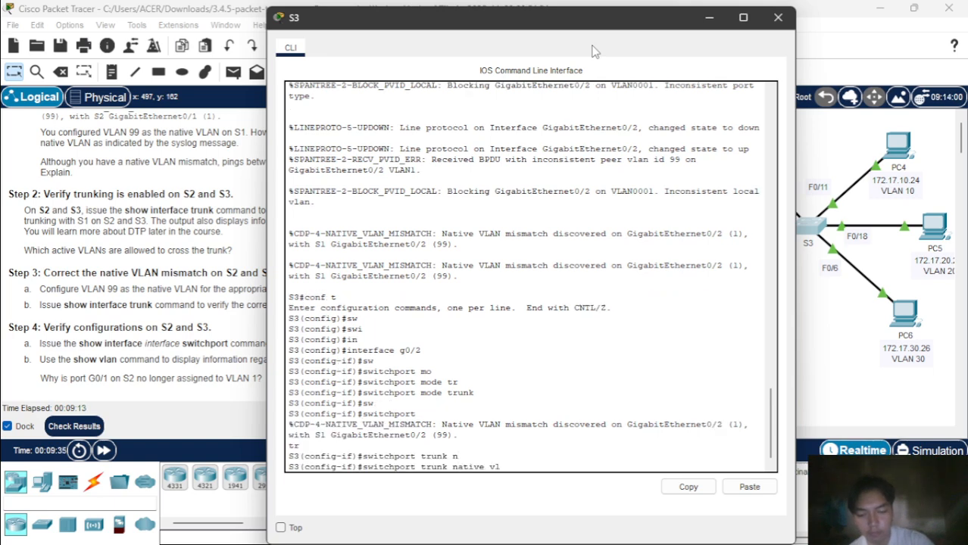
{"action": "key", "text": "Tab"}
{"action": "type", "text": "99"}
{"action": "key", "text": "Return"}
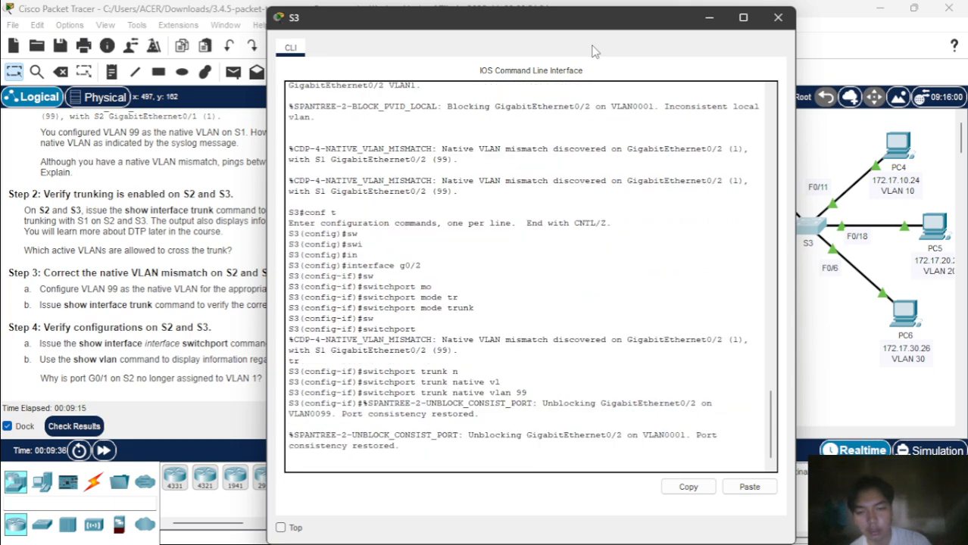
Highlight the native VLAN verification instructions, then exit interface configuration on S2.
{"action": "double_click", "coordinate": [221, 303]}
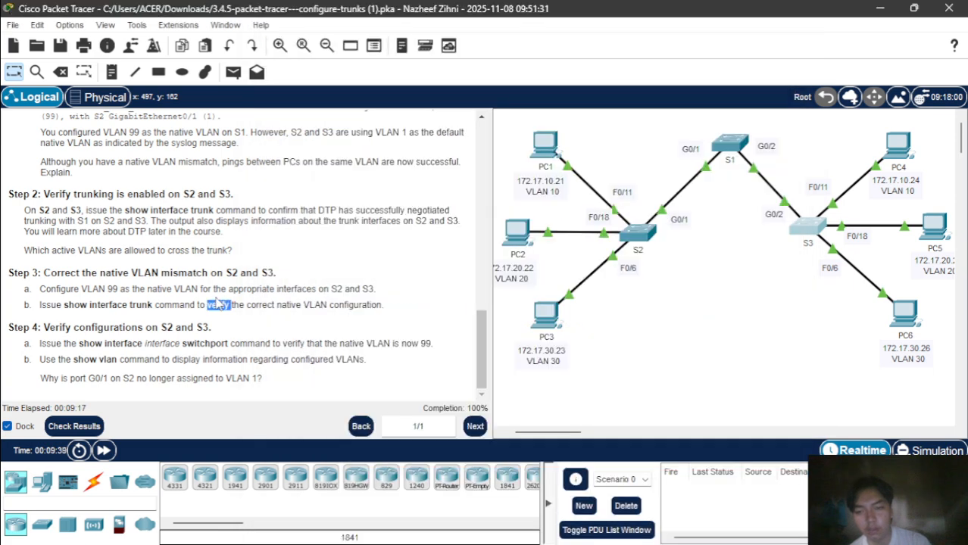
{"action": "left_click_drag", "start_coordinate": [221, 303], "coordinate": [338, 328]}
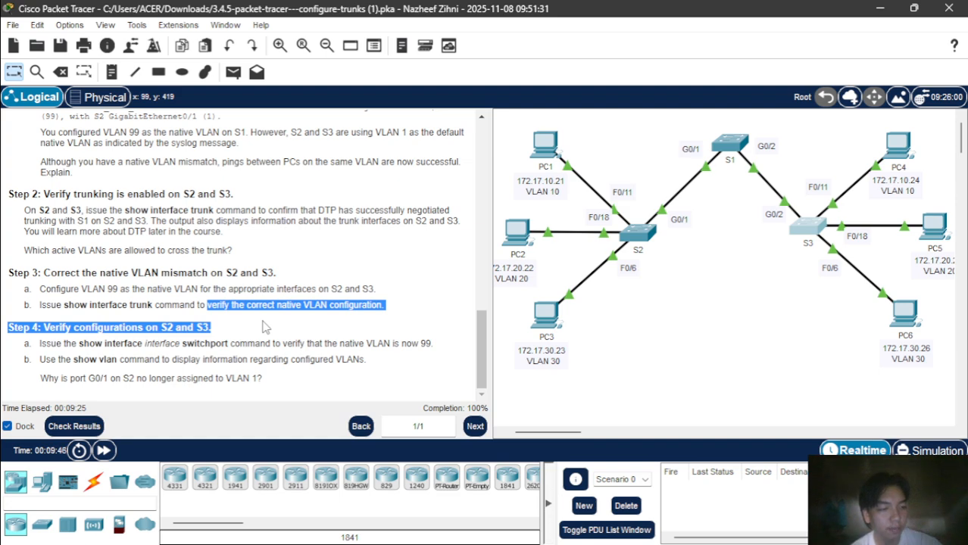
{"action": "left_click", "coordinate": [647, 236]}
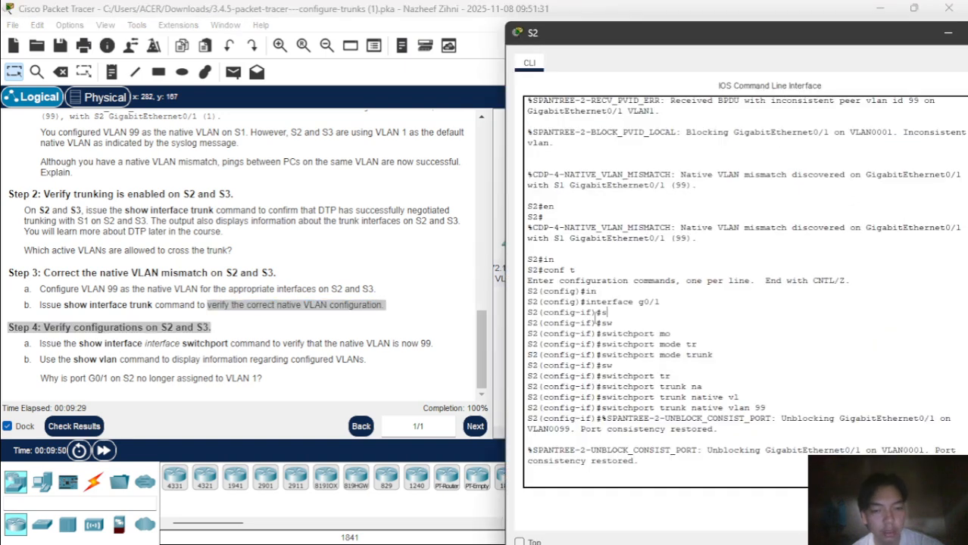
{"action": "key", "text": "Return"}
{"action": "type", "text": "e"}
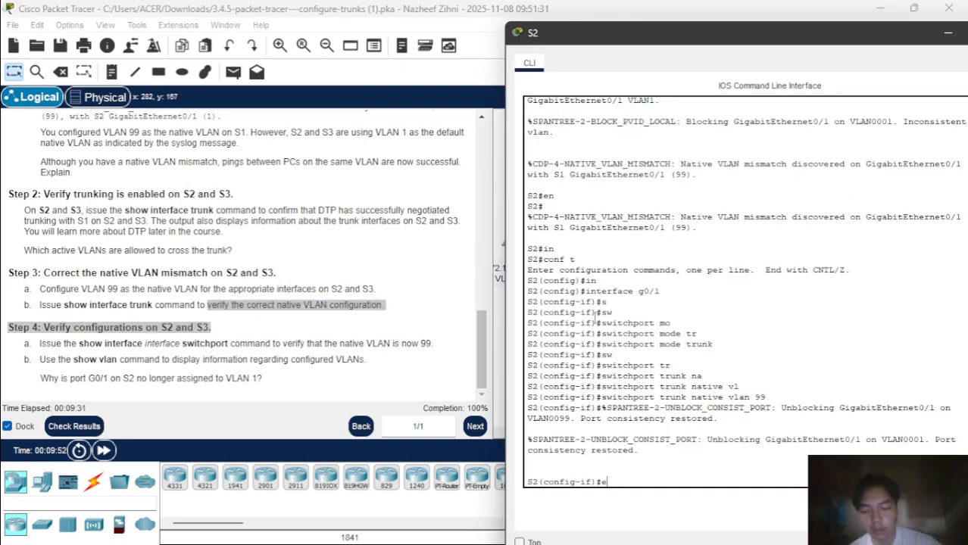
{"action": "type", "text": "xit"}
{"action": "key", "text": "Return"}
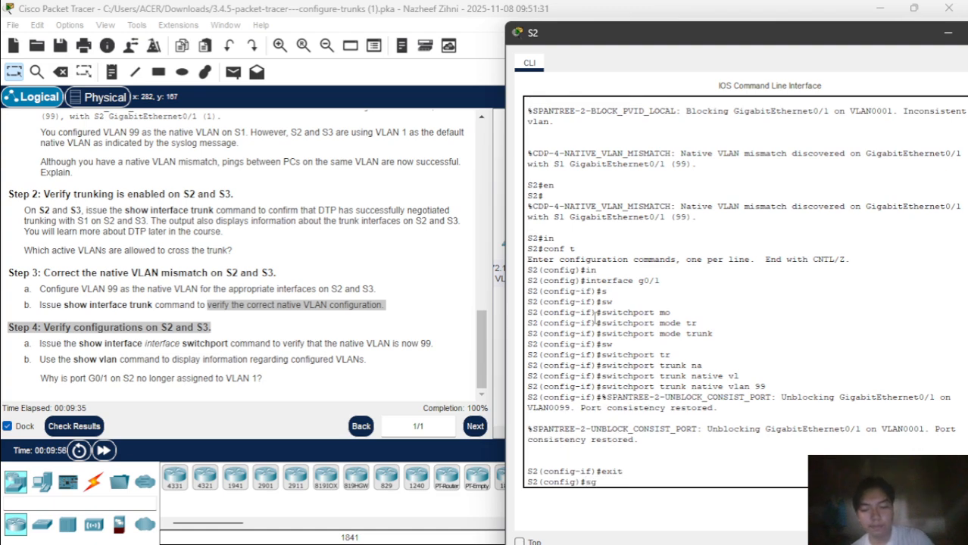
Abandon the mistyped show command and leave global configuration mode on S2.
{"action": "type", "text": "sh"}
{"action": "key", "text": "Tab"}
{"action": "type", "text": "in"}
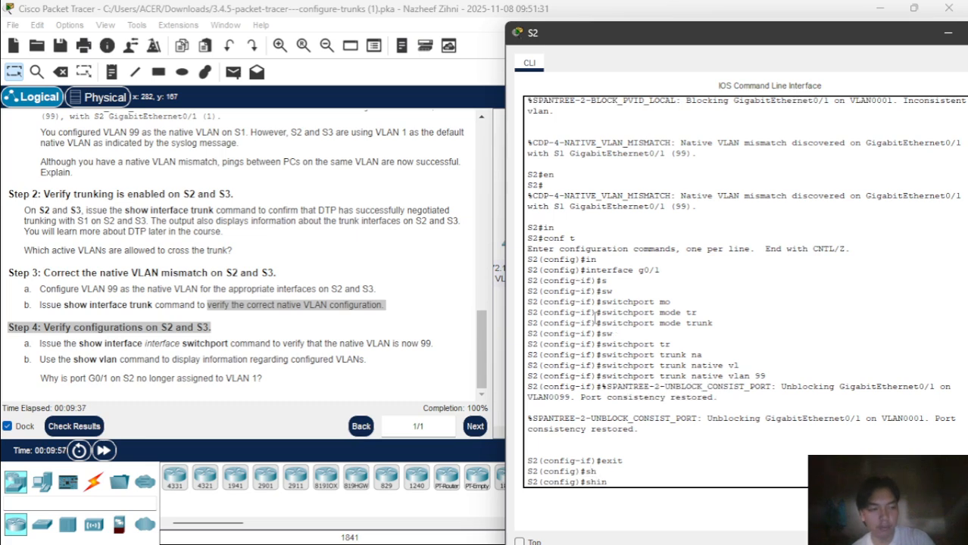
{"action": "key", "text": "Tab"}
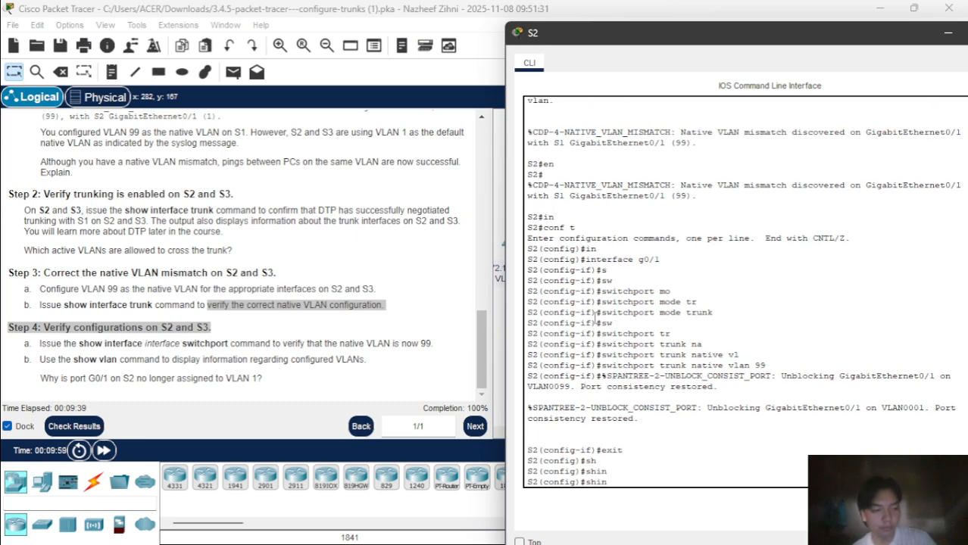
{"action": "key", "text": "BackSpace"}
{"action": "key", "text": "BackSpace"}
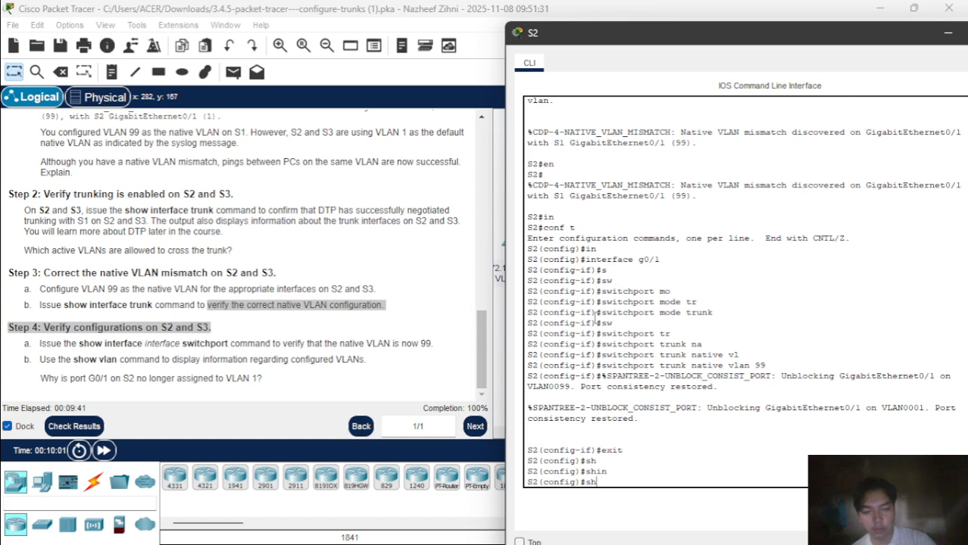
{"action": "key", "text": "Tab"}
{"action": "type", "text": "o"}
{"action": "key", "text": "Tab"}
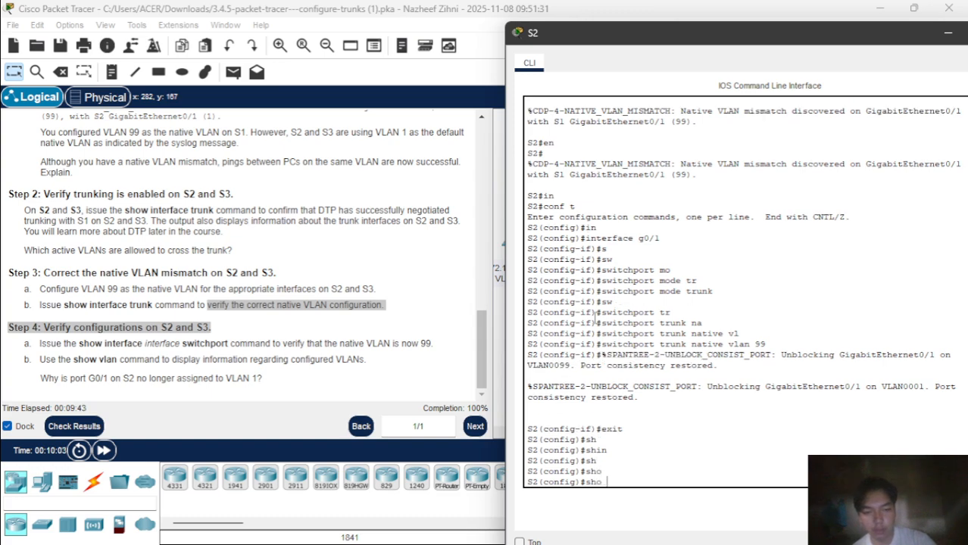
{"action": "key", "text": "BackSpace"}
{"action": "key", "text": "BackSpace"}
{"action": "key", "text": "BackSpace"}
{"action": "key", "text": "BackSpace"}
{"action": "type", "text": "exit"}
{"action": "key", "text": "Return"}
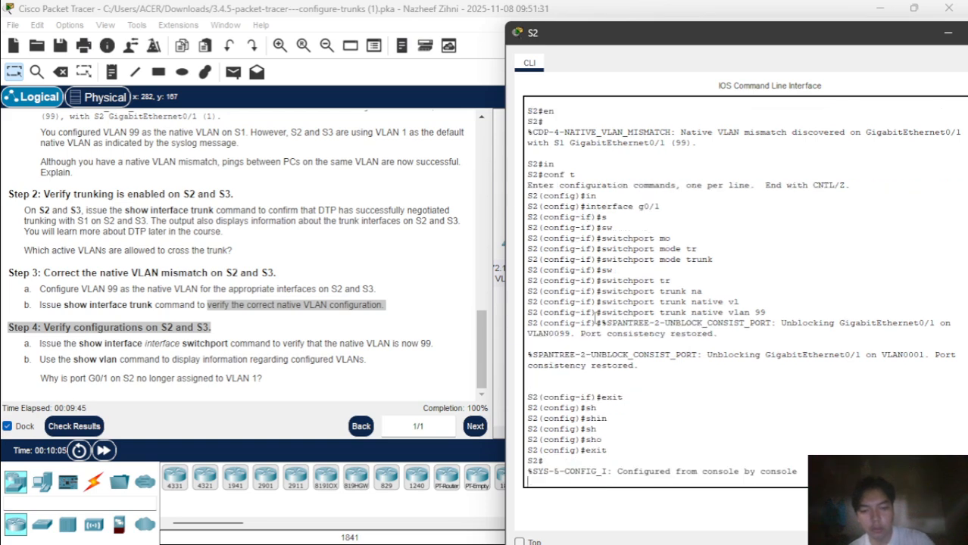
Run 'show interfaces g0/1 switchport' to confirm native VLAN 99, then close S2's console.
{"action": "type", "text": "s"}
{"action": "key", "text": "Return"}
{"action": "type", "text": "sh"}
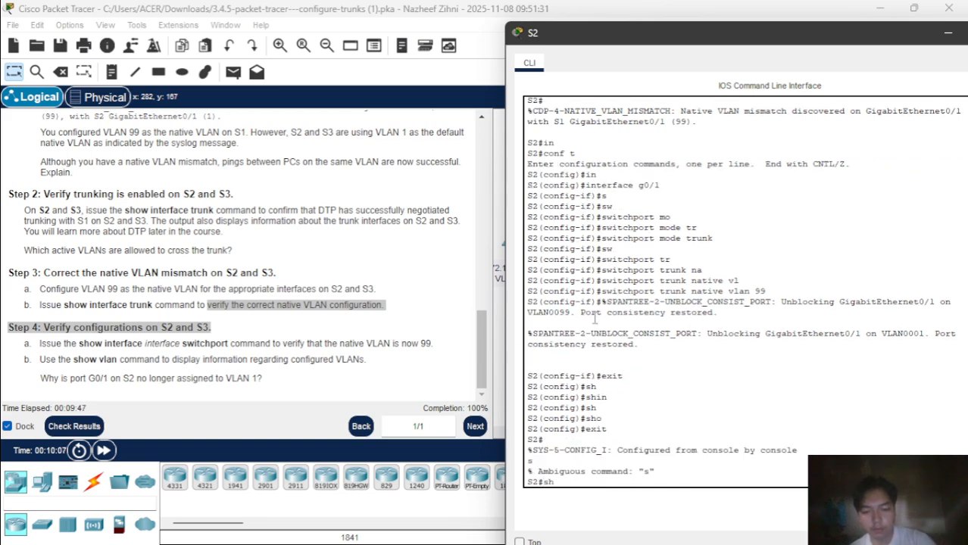
{"action": "key", "text": "Tab"}
{"action": "type", "text": "in"}
{"action": "key", "text": "Tab"}
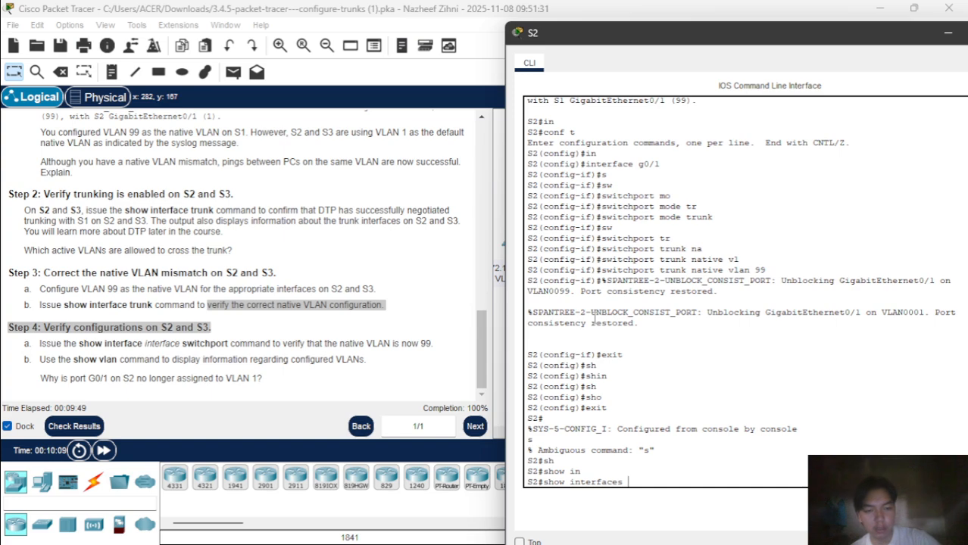
{"action": "type", "text": "g0"}
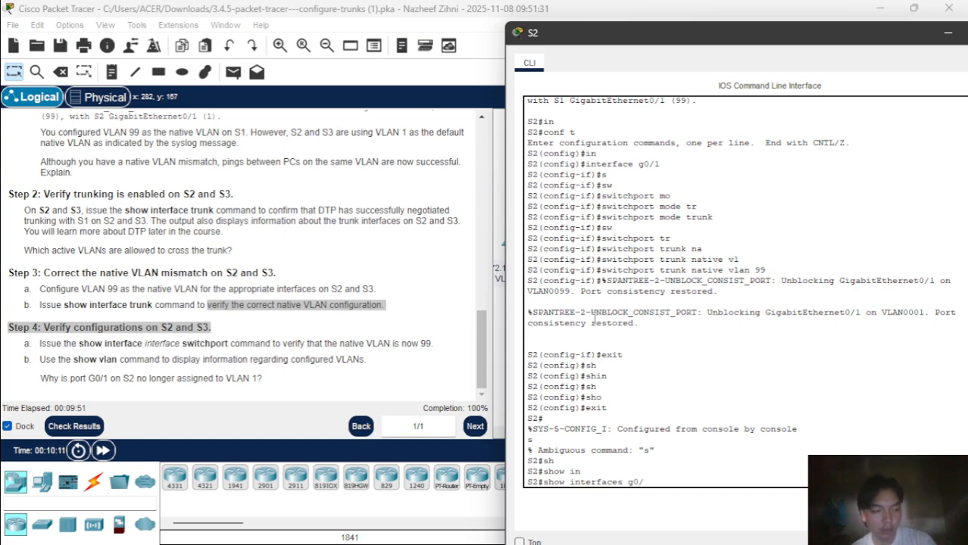
{"action": "type", "text": "/1"}
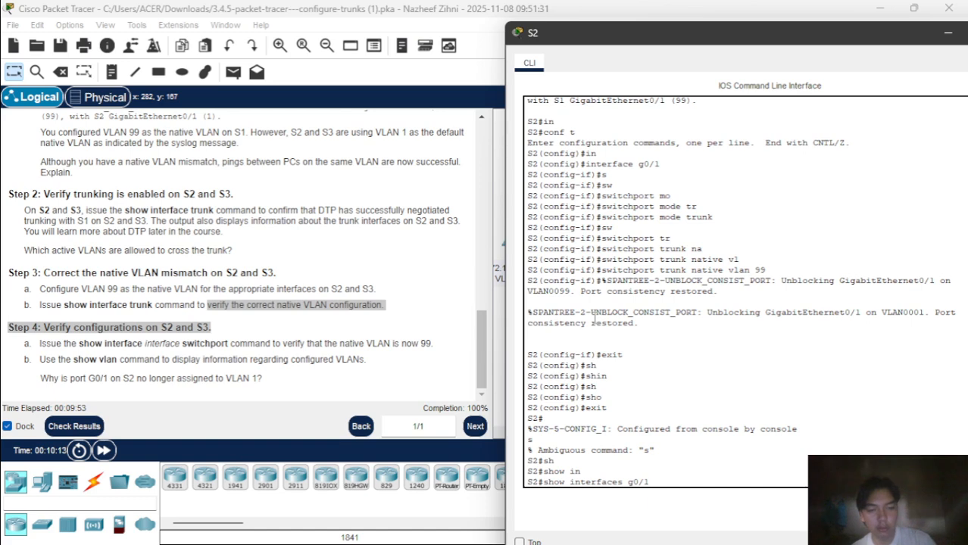
{"action": "type", "text": " sw"}
{"action": "key", "text": "Tab"}
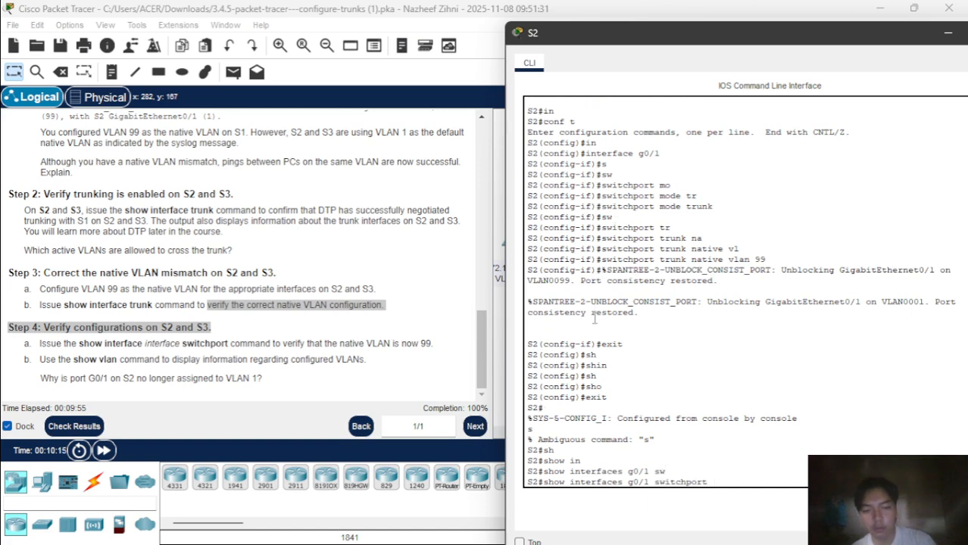
{"action": "key", "text": "Return"}
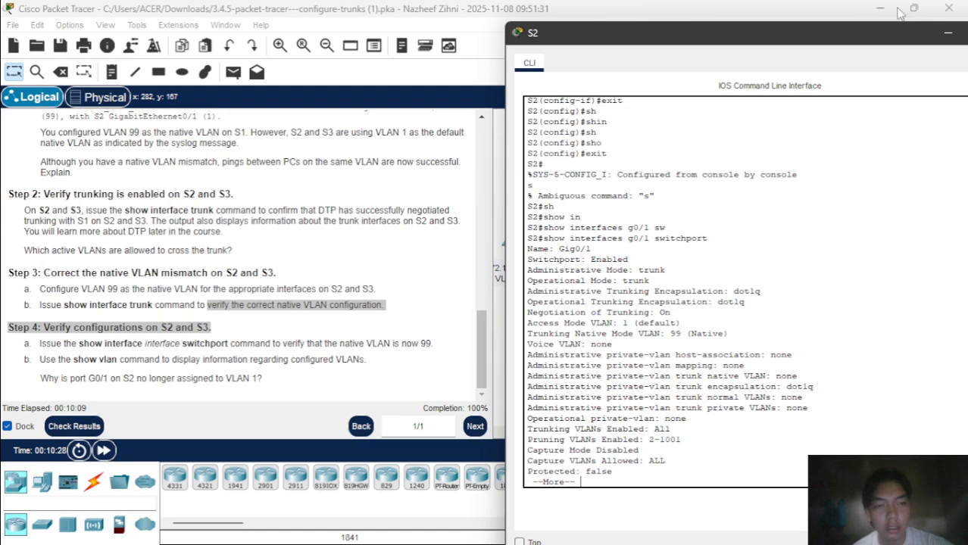
{"action": "left_click", "coordinate": [945, 32]}
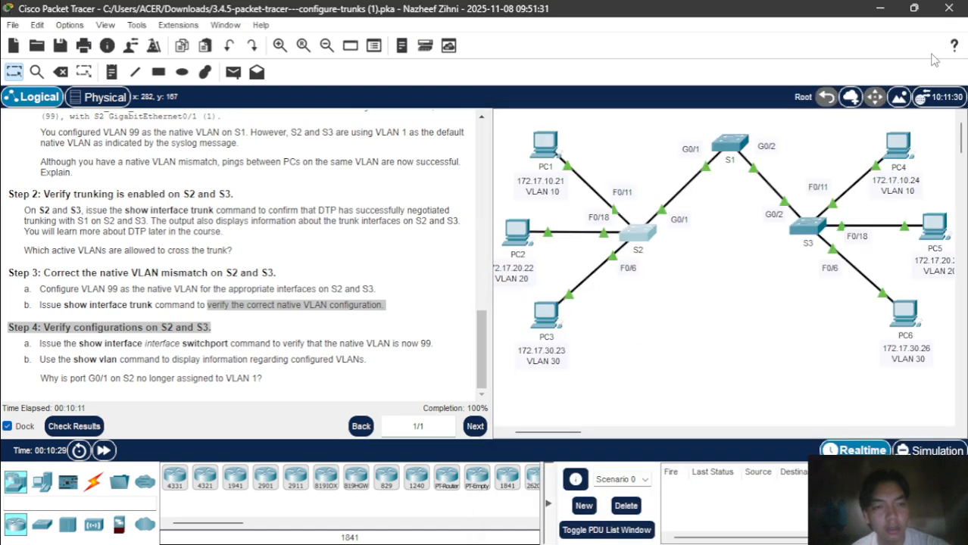
On S3's CLI, use exit and end to return to privileged mode.
{"action": "left_click", "coordinate": [808, 228]}
{"action": "type", "text": "exi"}
{"action": "key", "text": "Tab"}
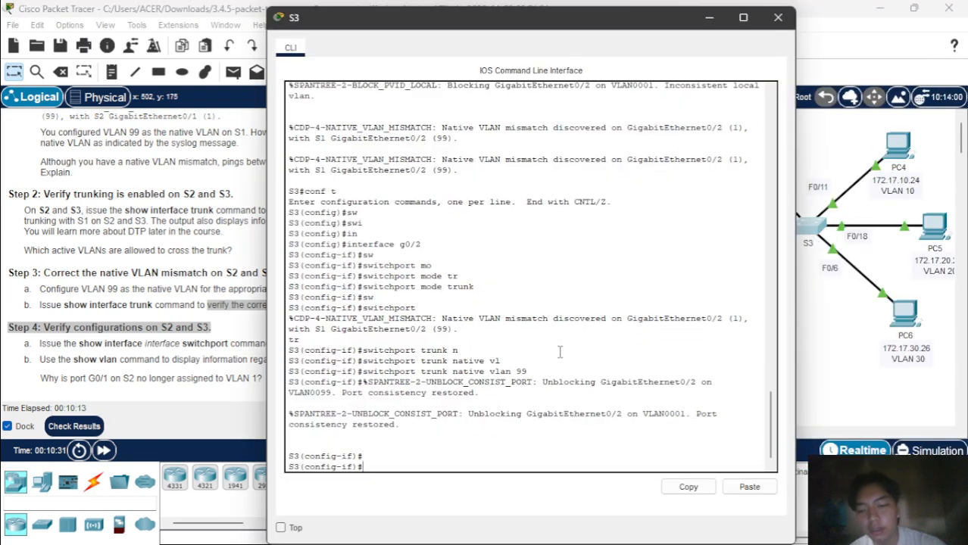
{"action": "key", "text": "Return"}
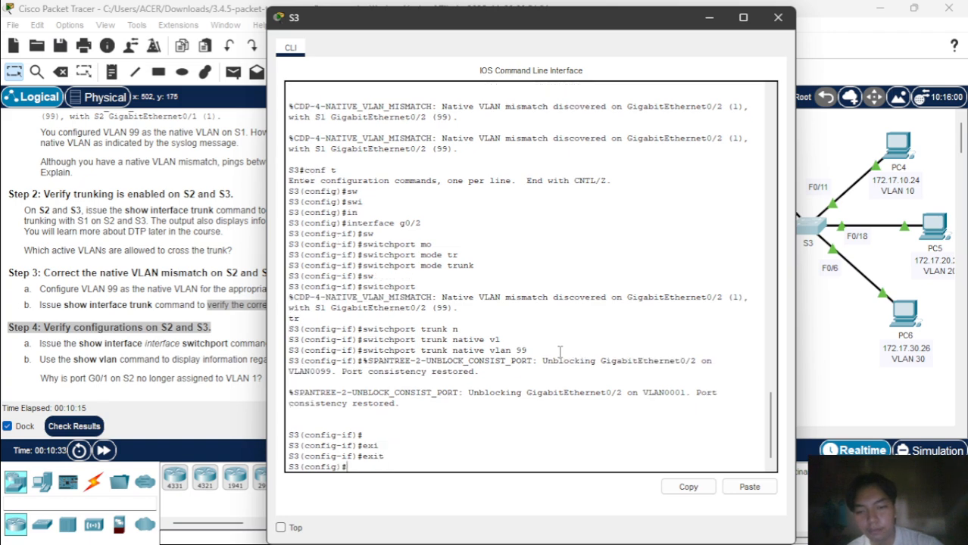
{"action": "type", "text": "end"}
{"action": "key", "text": "Return"}
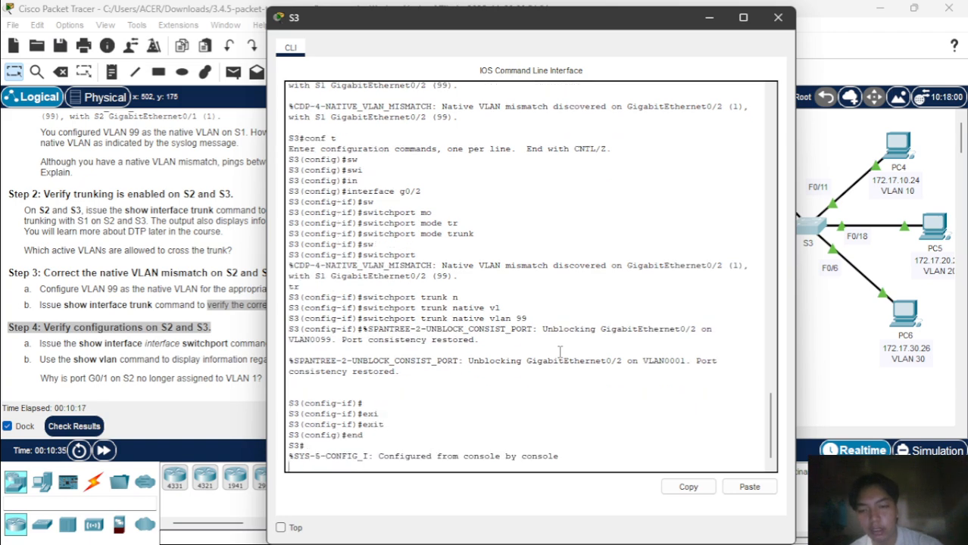
Run 'show interfaces g0/2 switchport' on S3 to confirm trunk mode with native VLAN 99.
{"action": "type", "text": "sw"}
{"action": "key", "text": "Tab"}
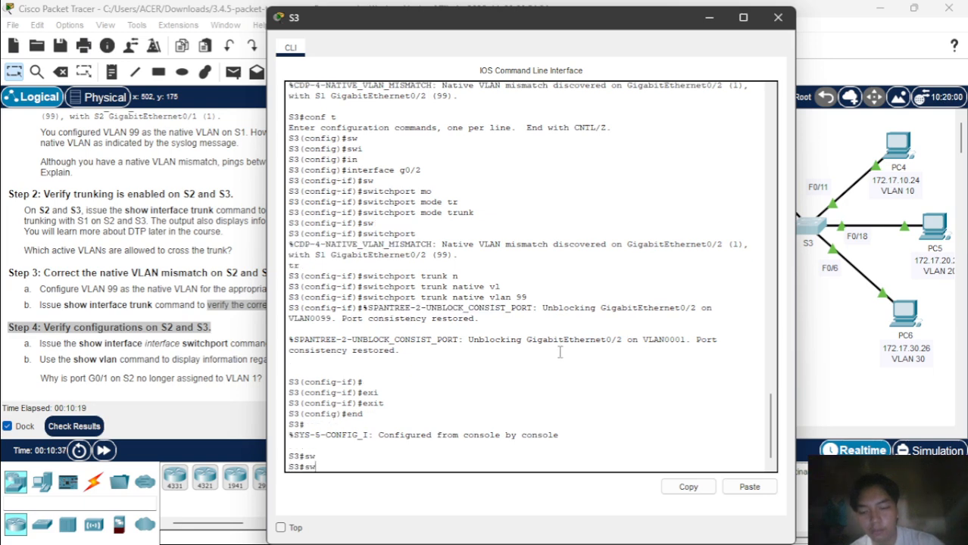
{"action": "key", "text": "BackSpace"}
{"action": "type", "text": "h"}
{"action": "key", "text": "Tab"}
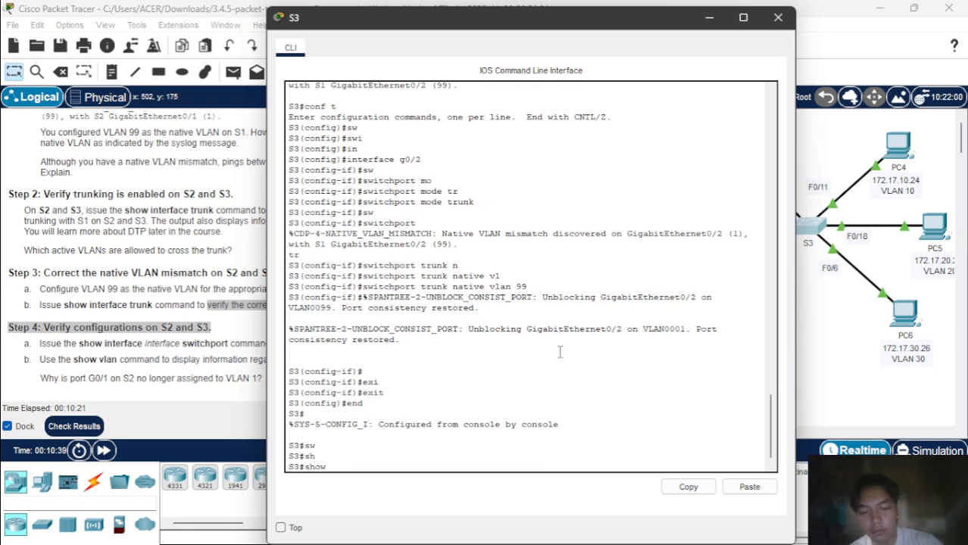
{"action": "type", "text": "in"}
{"action": "key", "text": "Tab"}
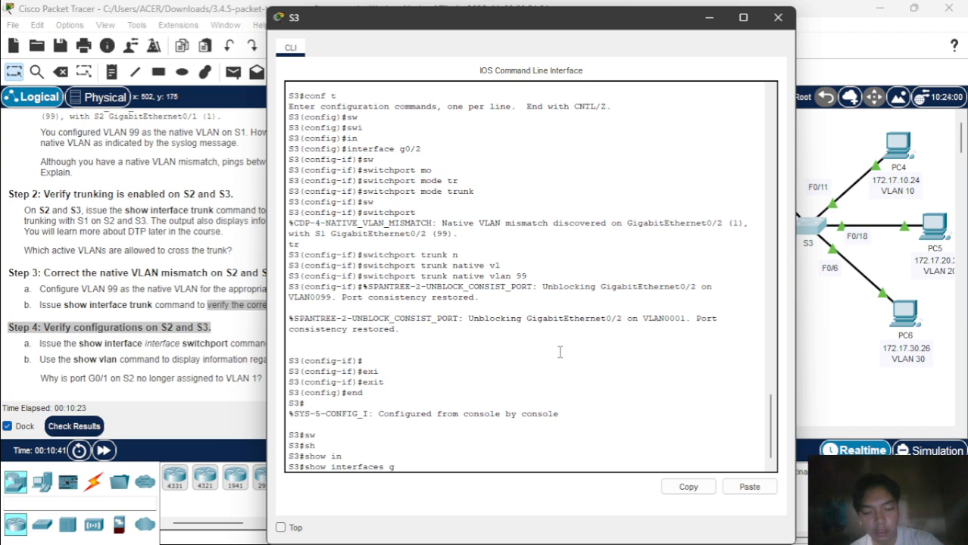
{"action": "type", "text": "g0/2 sw"}
{"action": "key", "text": "Tab"}
{"action": "key", "text": "Return"}
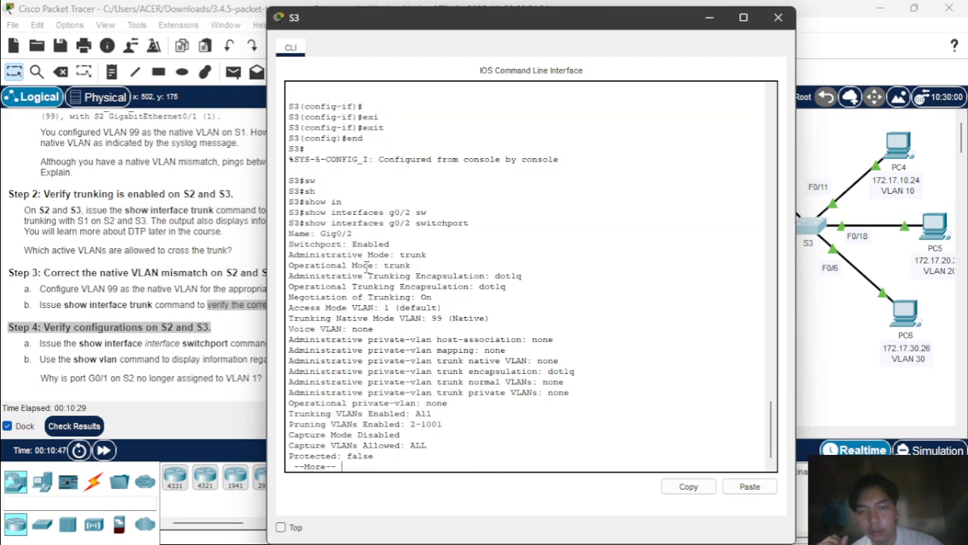
Close S3's console window and bring OBS Studio to the front from the taskbar.
{"action": "left_click", "coordinate": [778, 17]}
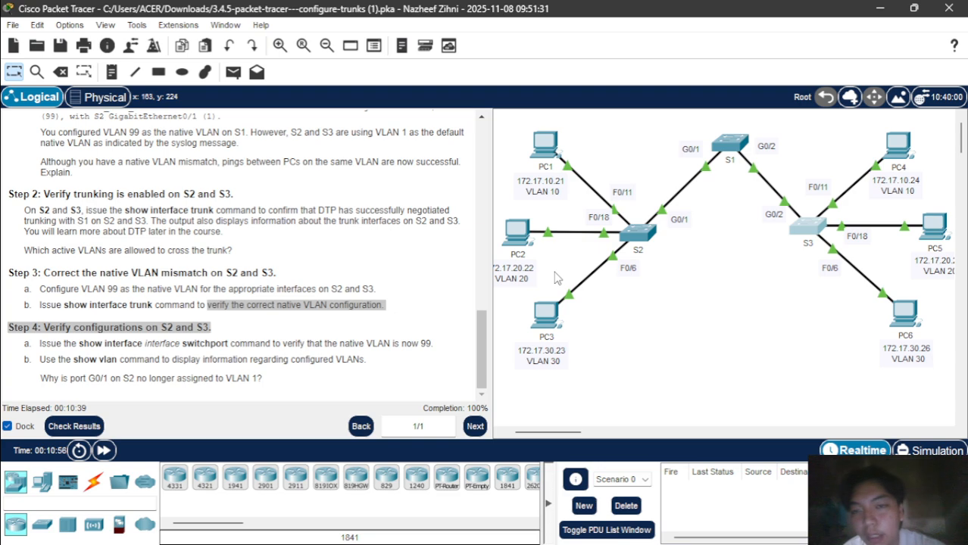
{"action": "mouse_move", "coordinate": [556, 530]}
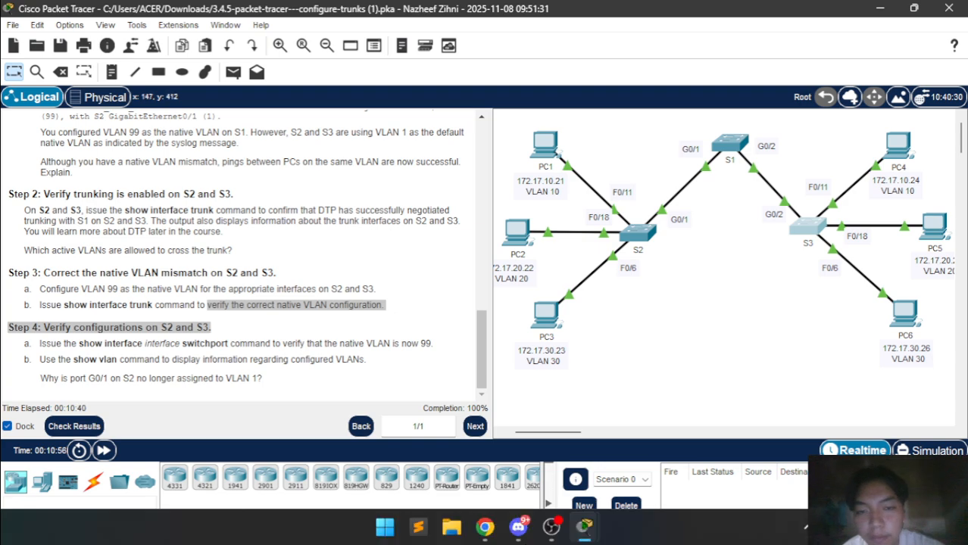
{"action": "left_click", "coordinate": [556, 524]}
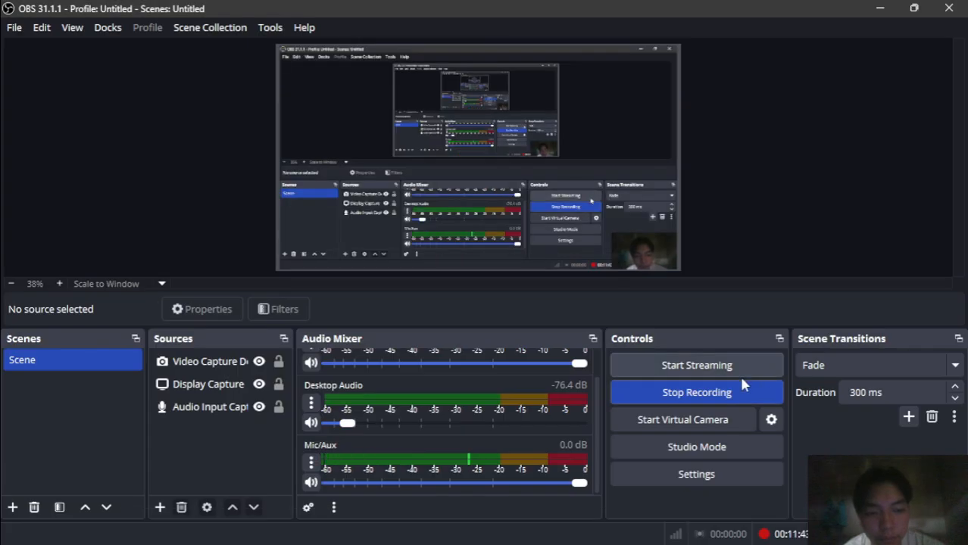